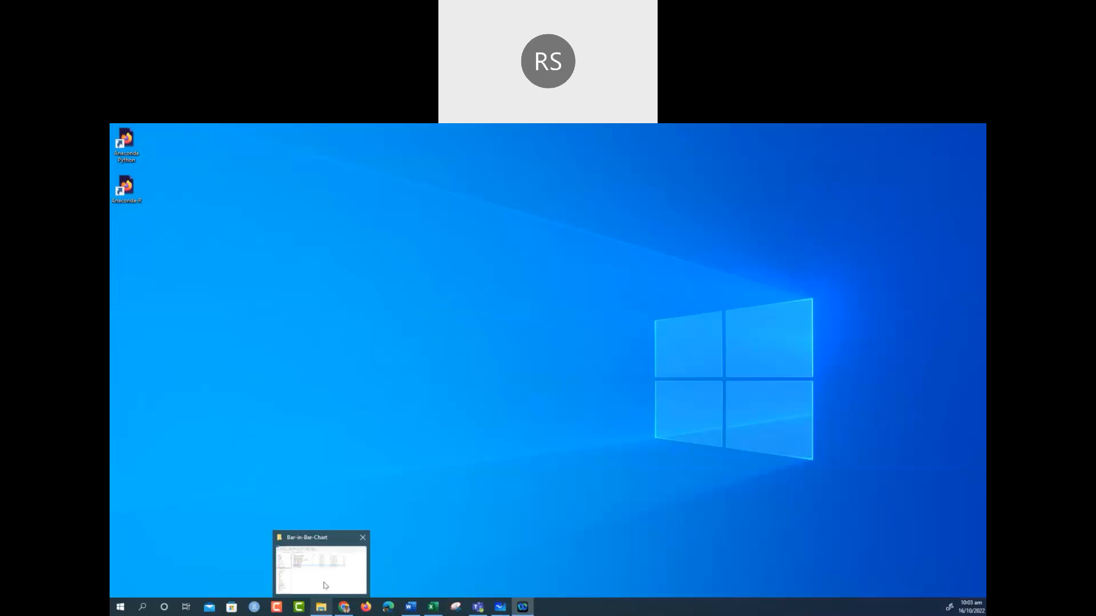
Open Build-a-Pie-Chart.docx from the Bar-in-Bar-Chart folder and read through the scenario down to the activity steps
click(325, 585)
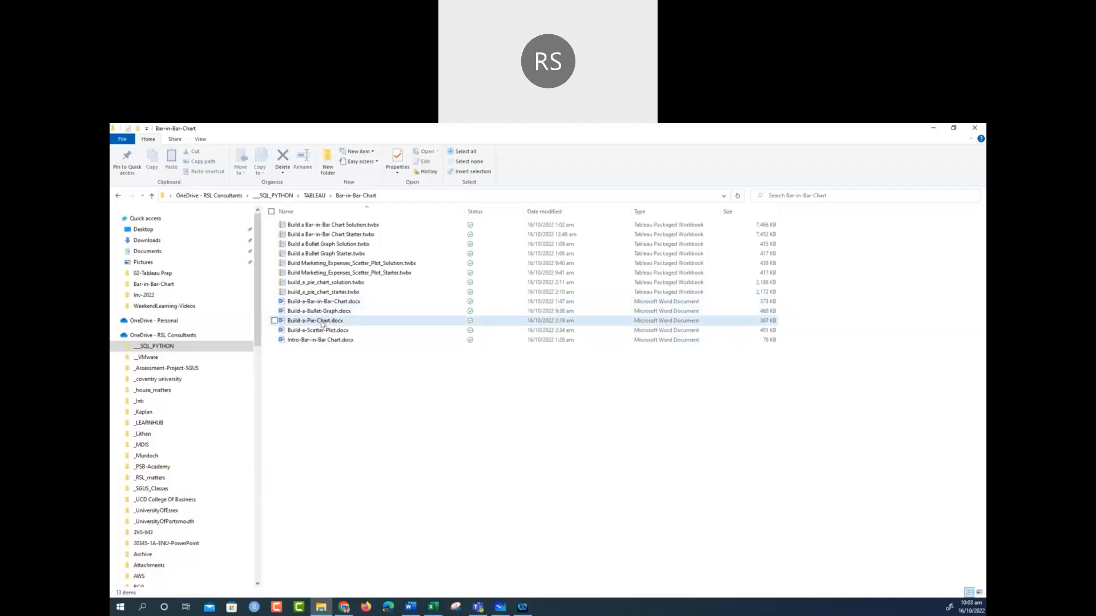
click(323, 323)
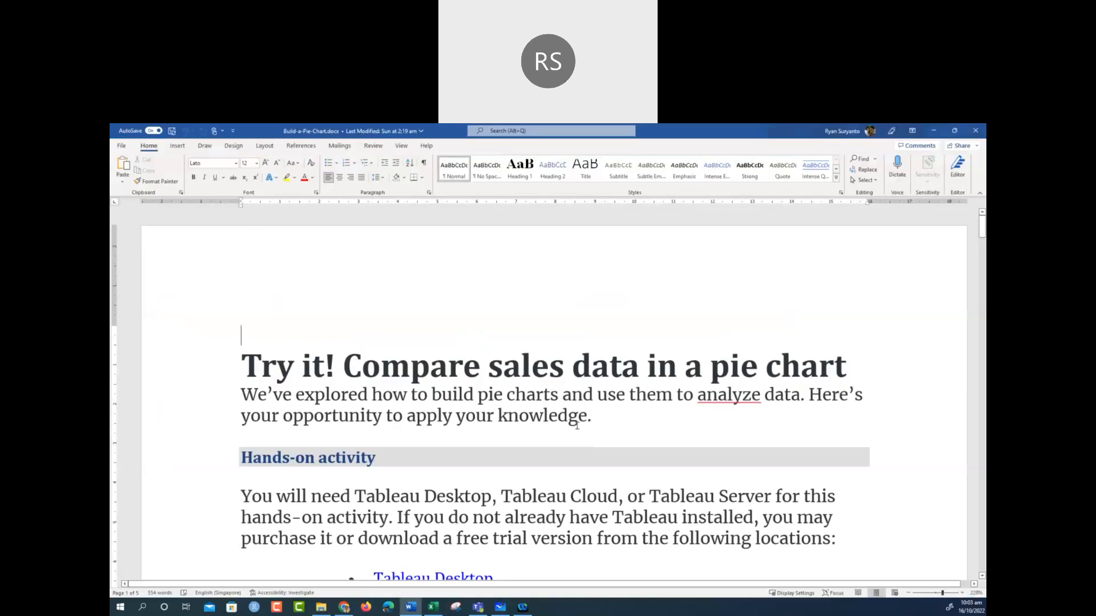
scroll(577, 426, down, 3)
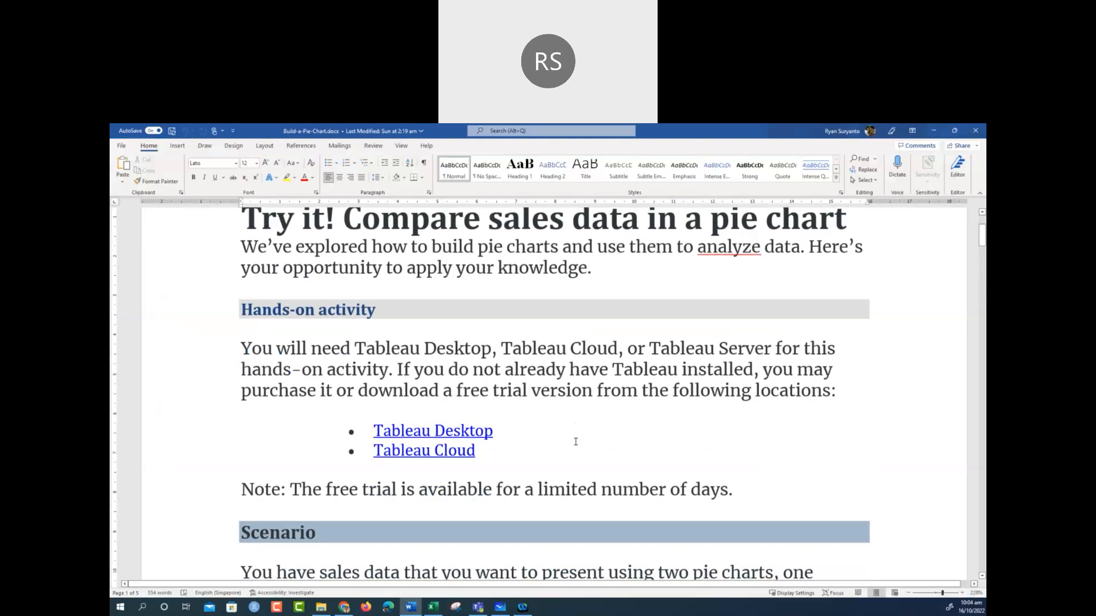
scroll(576, 442, down, 7)
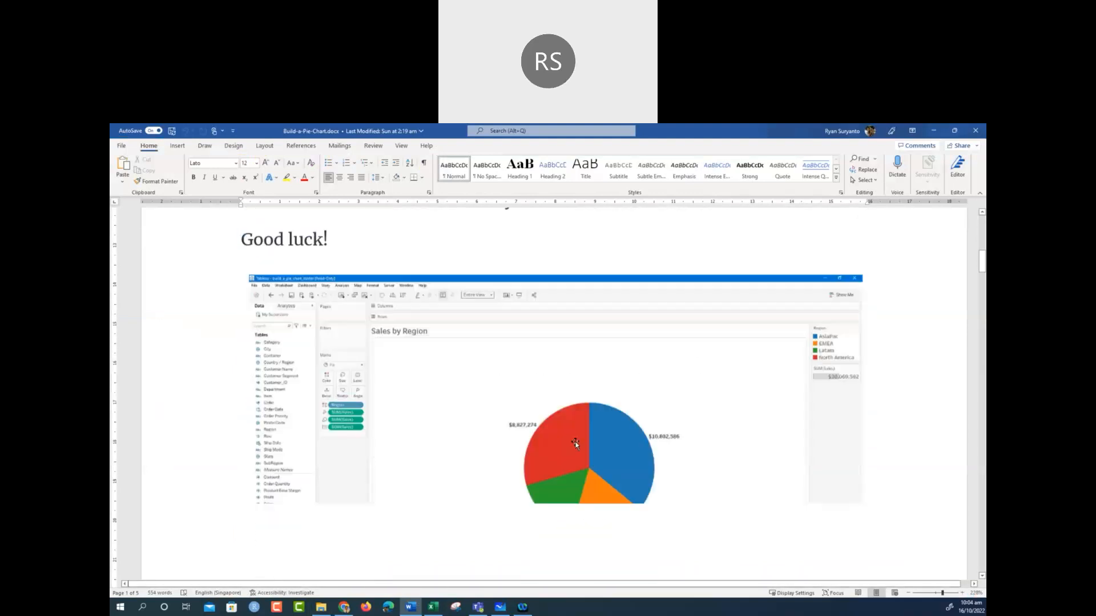
scroll(605, 418, down, 10)
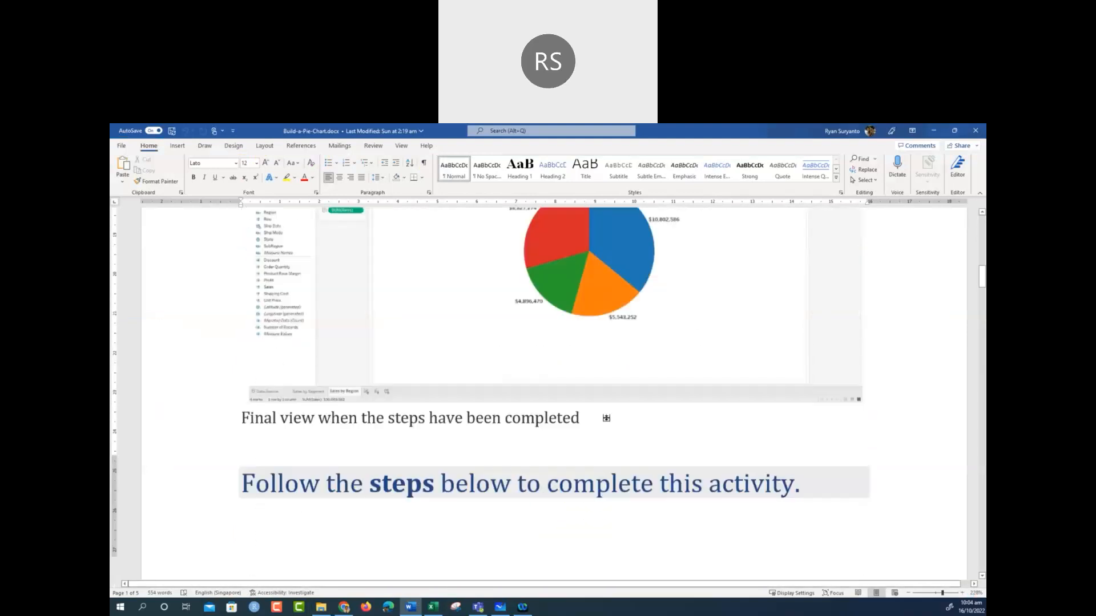
scroll(607, 417, down, 3)
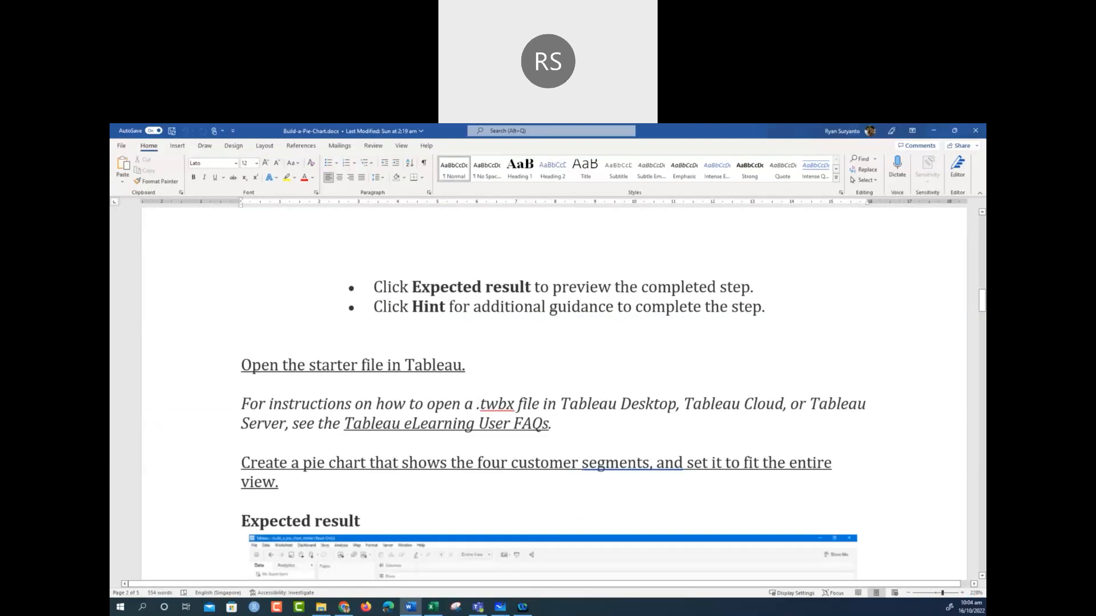
Open the build_a_pie_chart_starter.twbx workbook from the Bar-in-Bar-Chart folder in Tableau, continuing the product trial
click(321, 608)
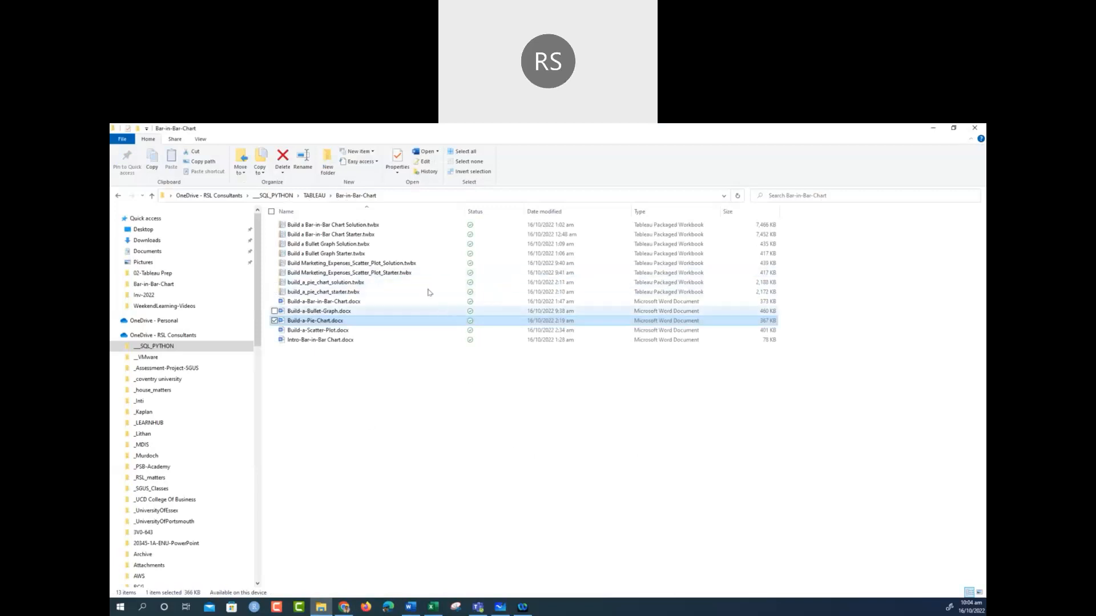
click(343, 292)
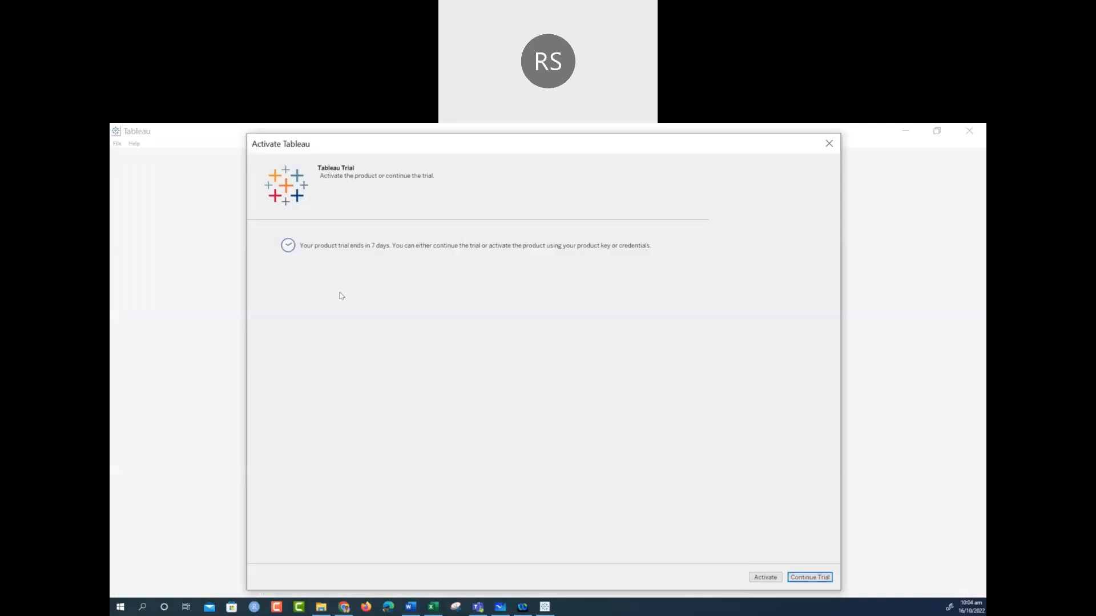
click(797, 579)
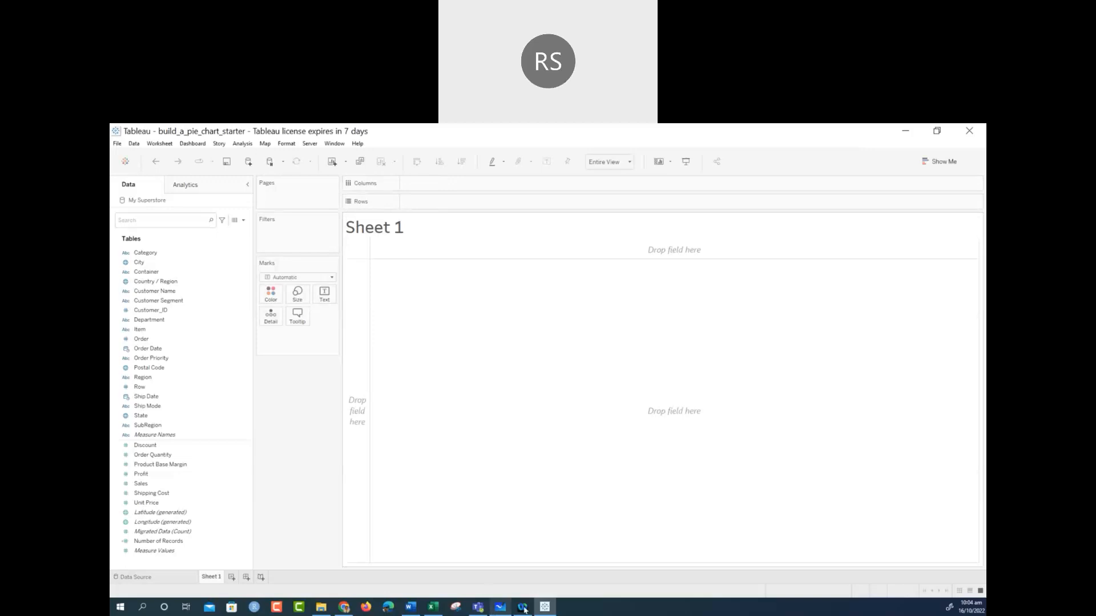
Switch to the Word guide and review the customer segments pie chart task, its expected result and its hint
click(411, 607)
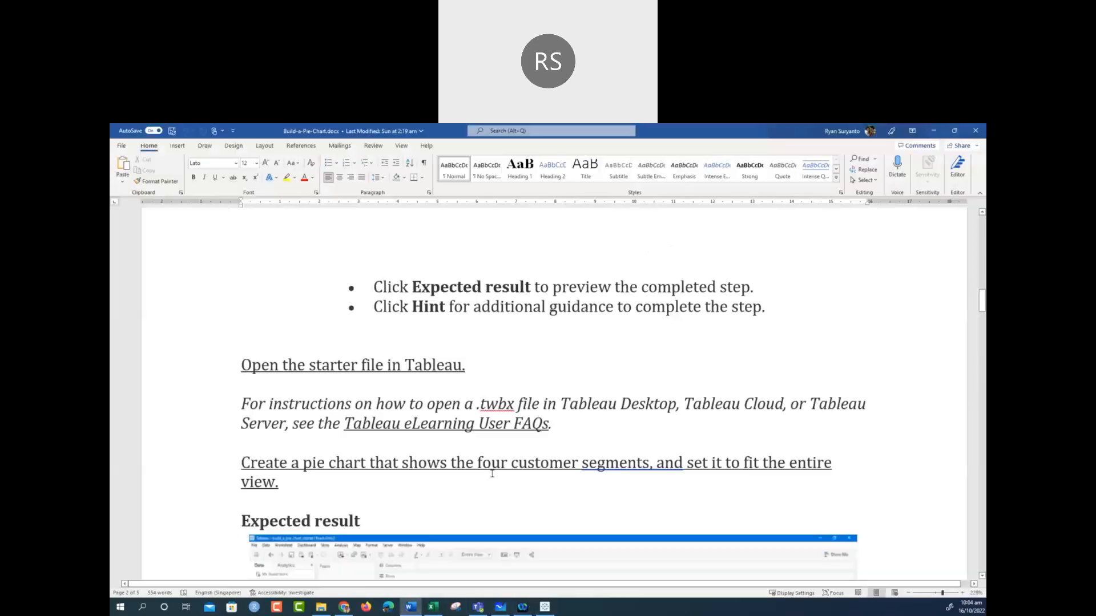
scroll(508, 450, down, 3)
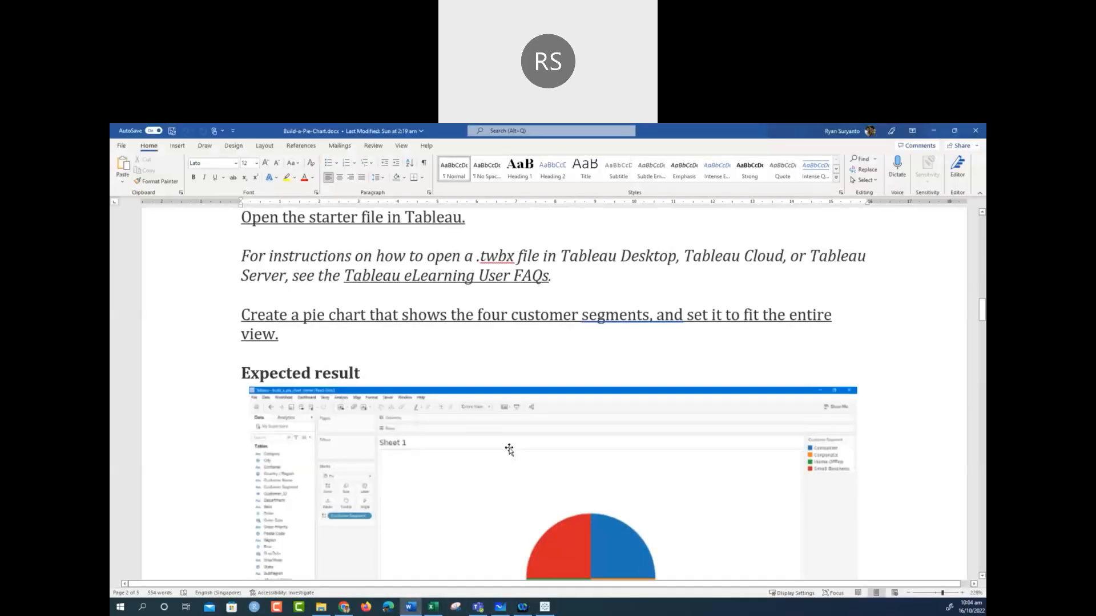
scroll(497, 416, down, 3)
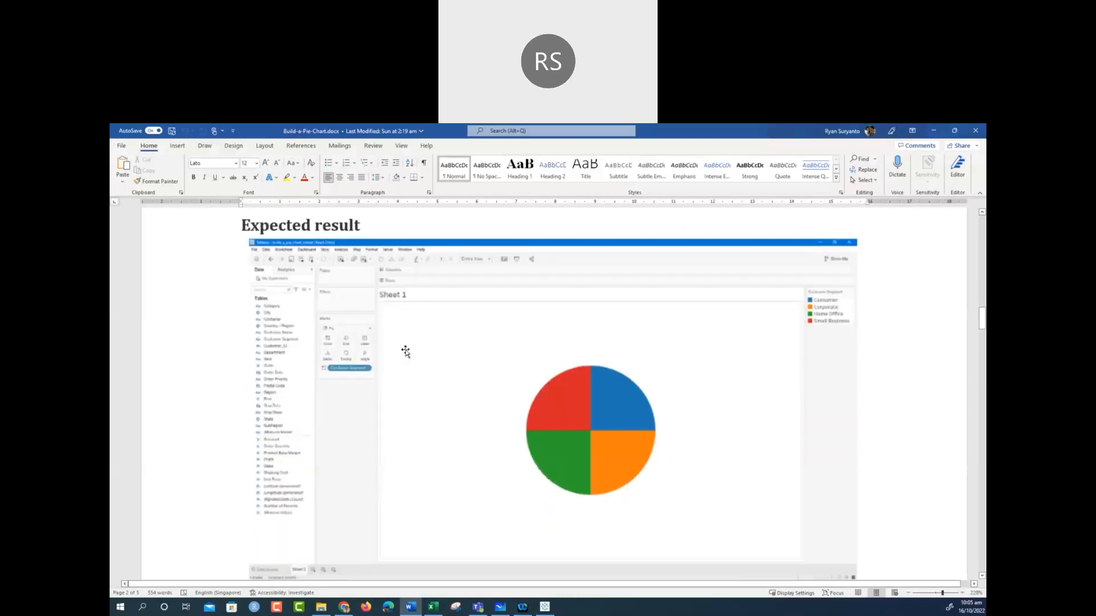
scroll(405, 351, down, 5)
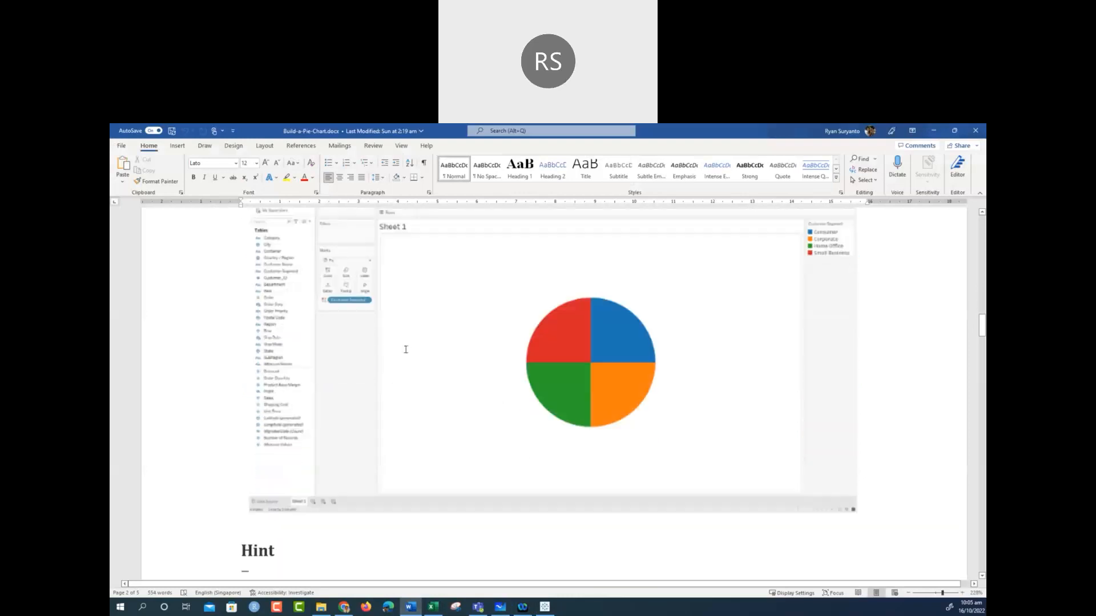
scroll(450, 436, up, 10)
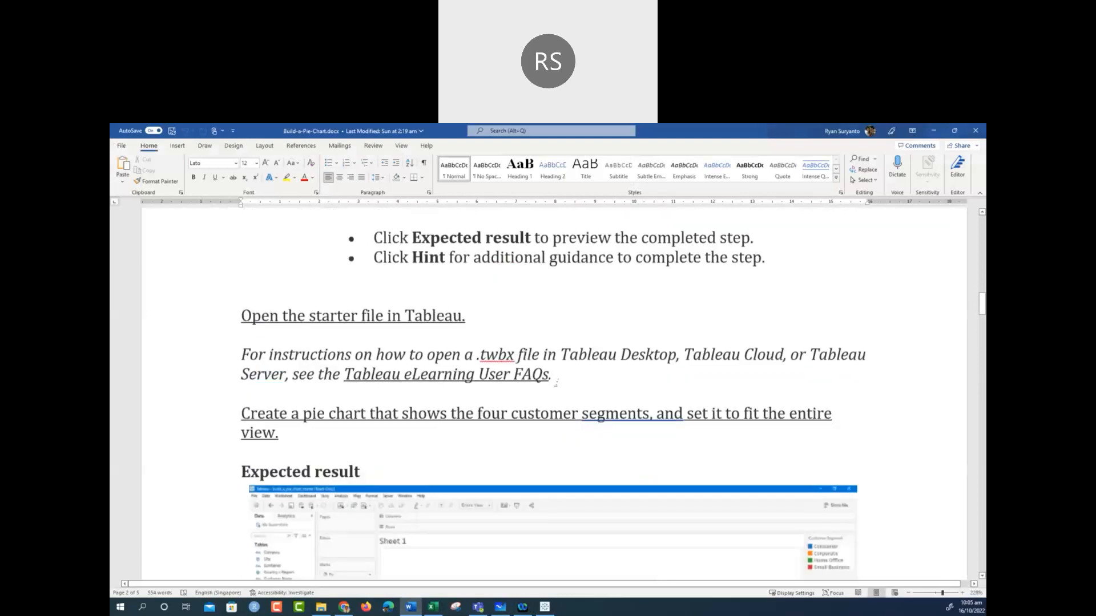
scroll(556, 382, down, 8)
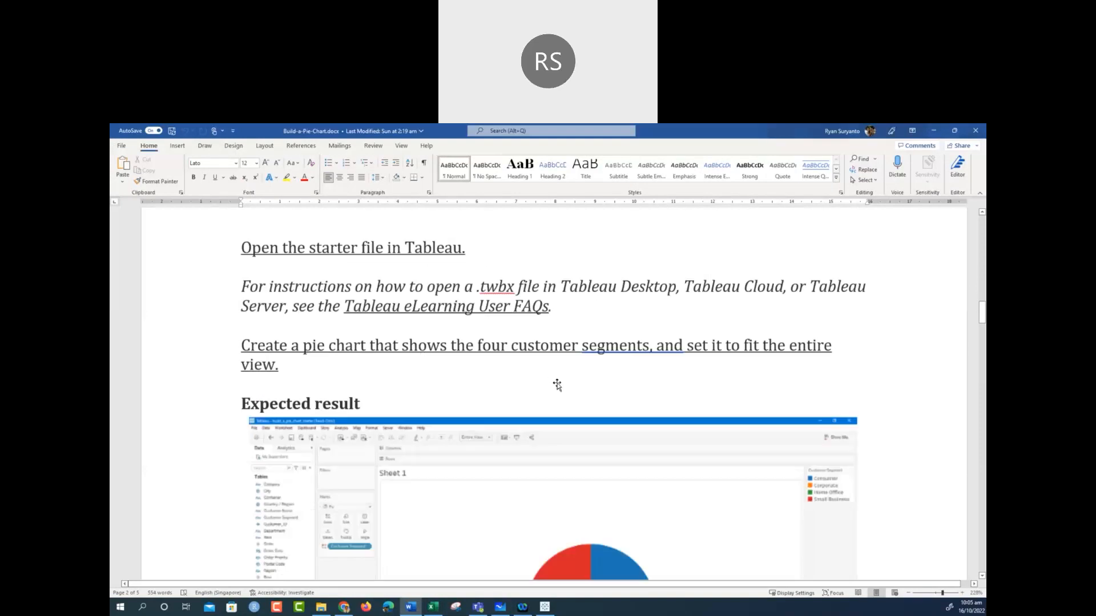
scroll(557, 385, down, 3)
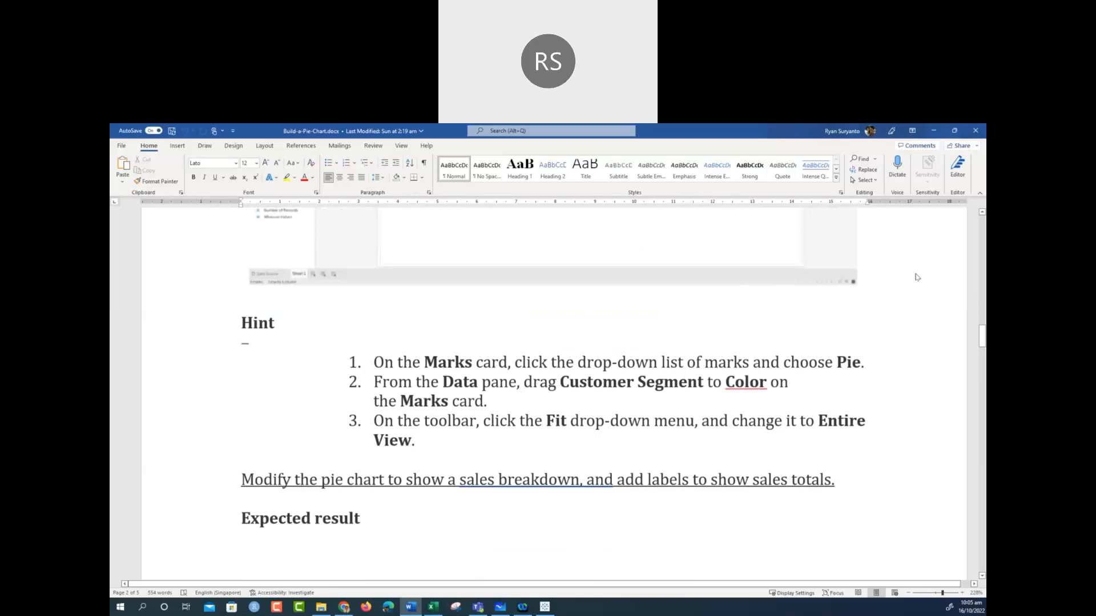
In Tableau, set Sheet 1's mark type to Pie and assign Customer Segment to Color, checking the hint in the Word guide
click(550, 609)
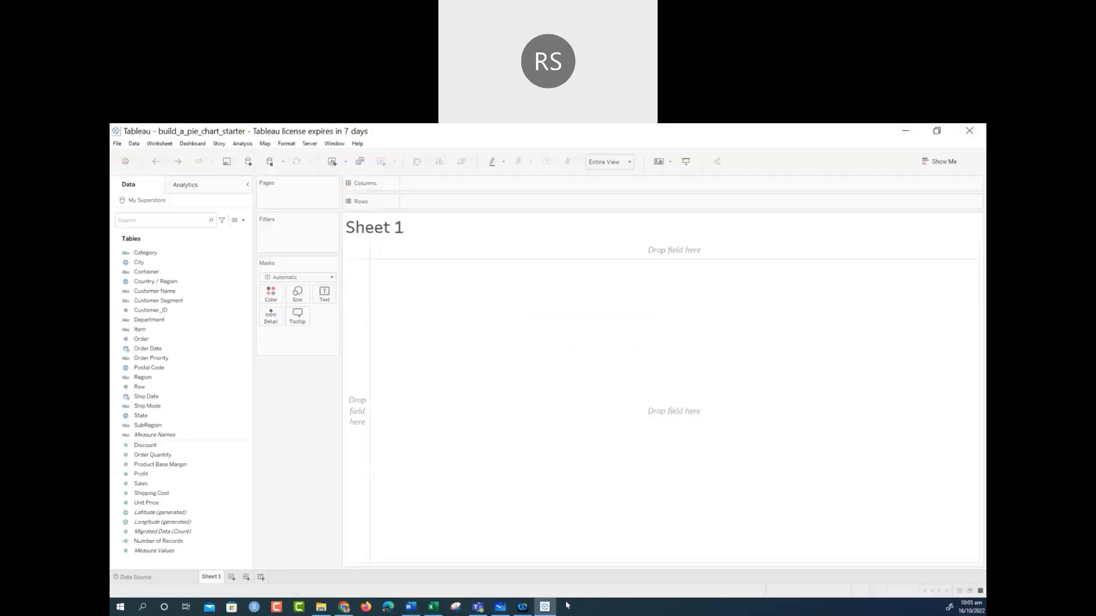
click(332, 278)
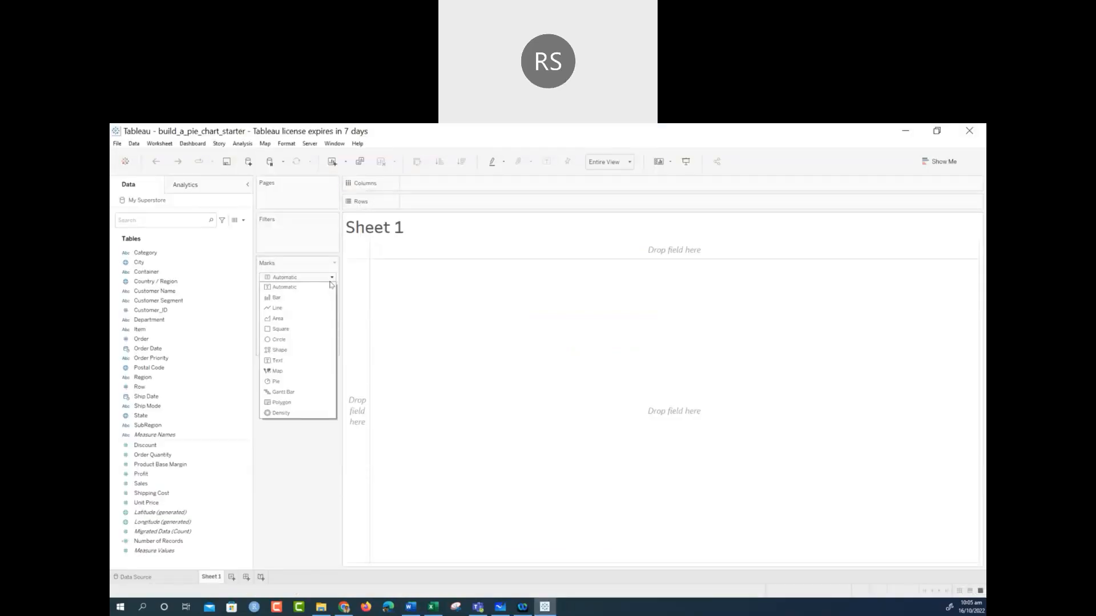
click(279, 382)
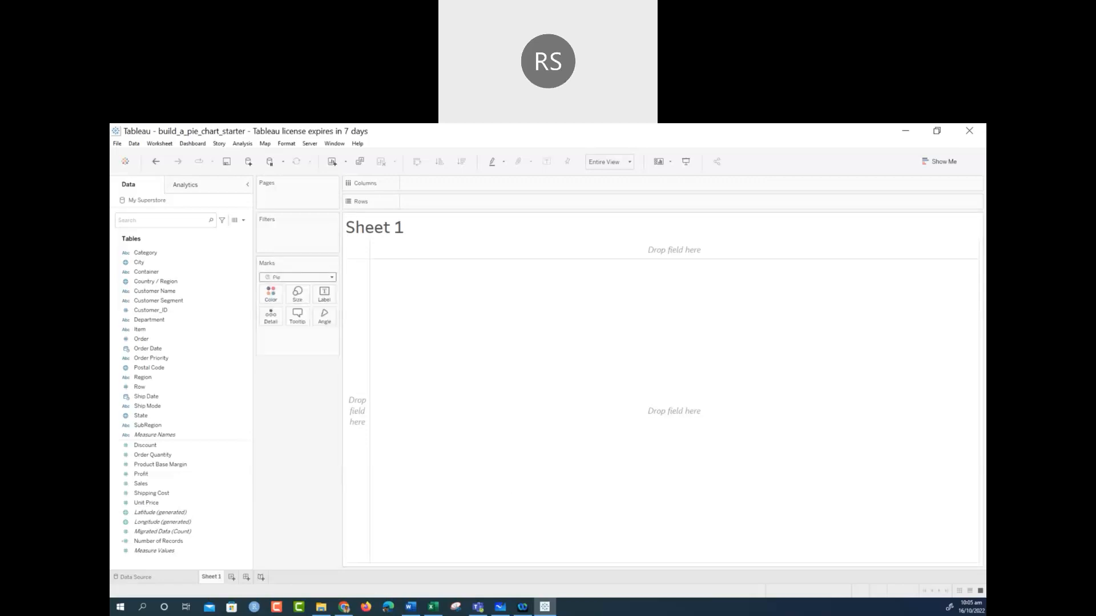
click(412, 608)
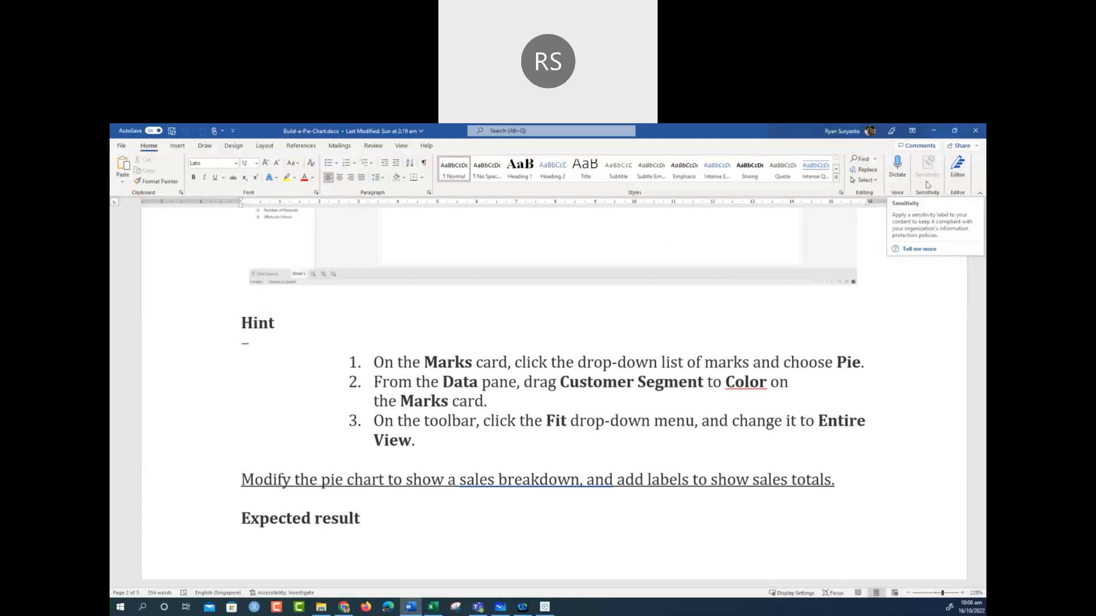
click(938, 130)
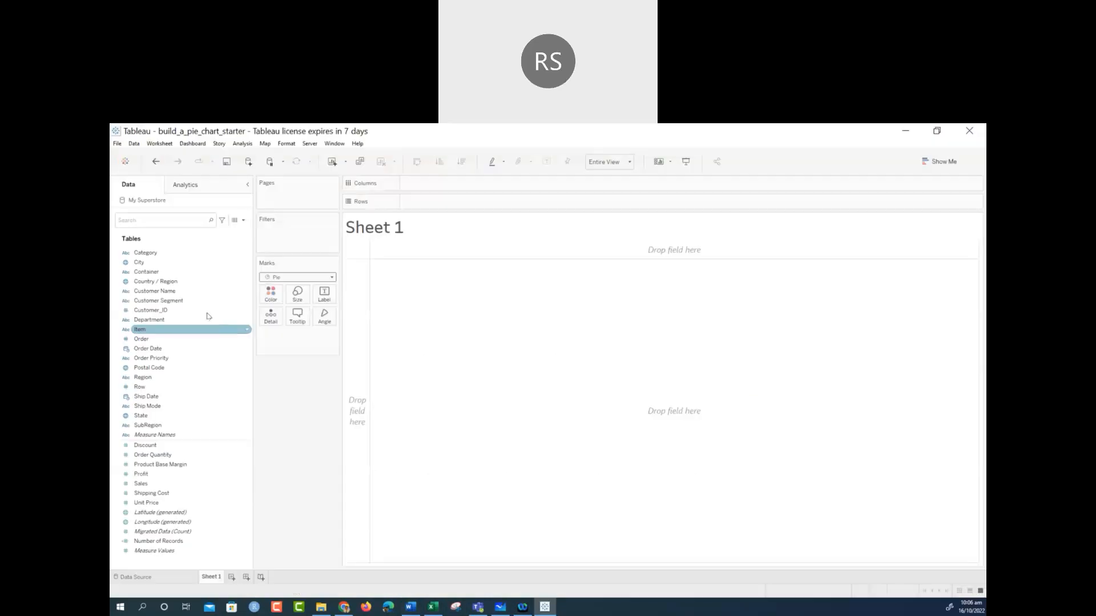
click(173, 304)
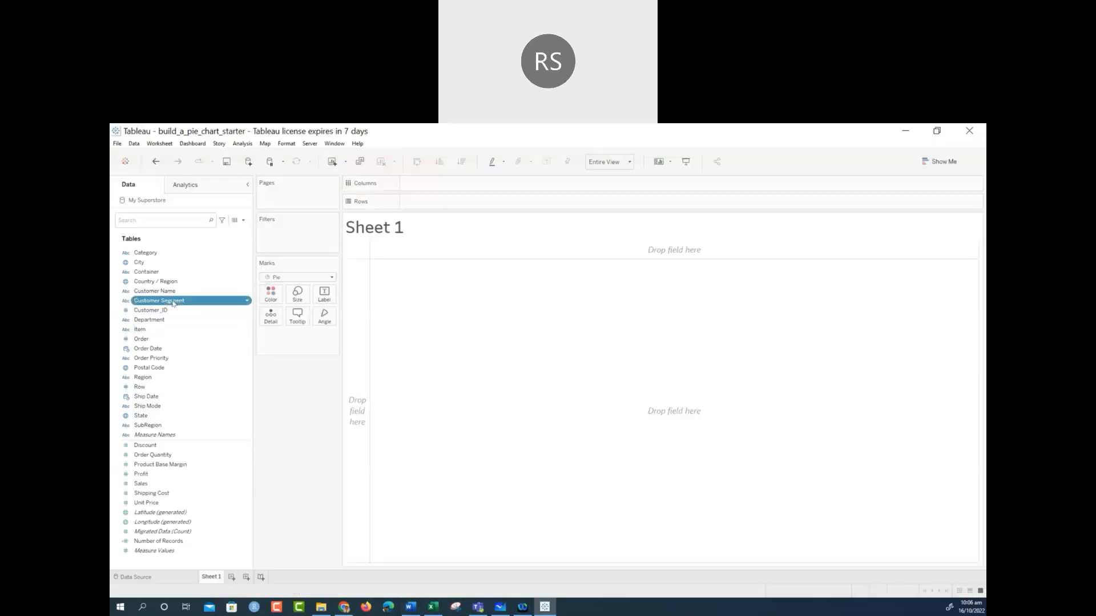
drag(173, 304, 274, 295)
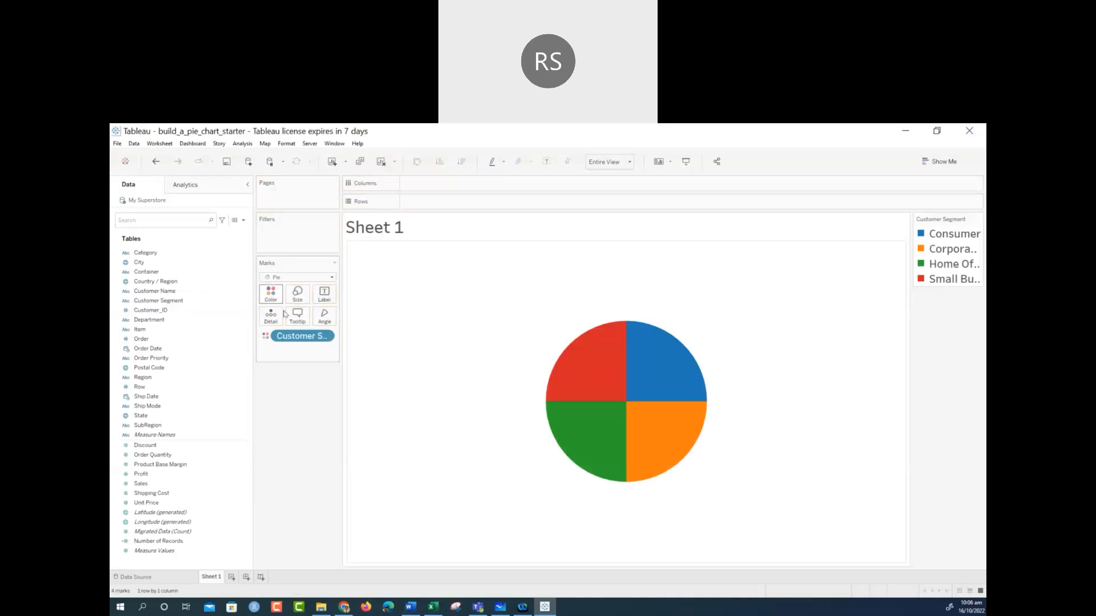
Compare the sheet's fit options in Tableau with the Word guide's instruction to use Entire View
click(630, 163)
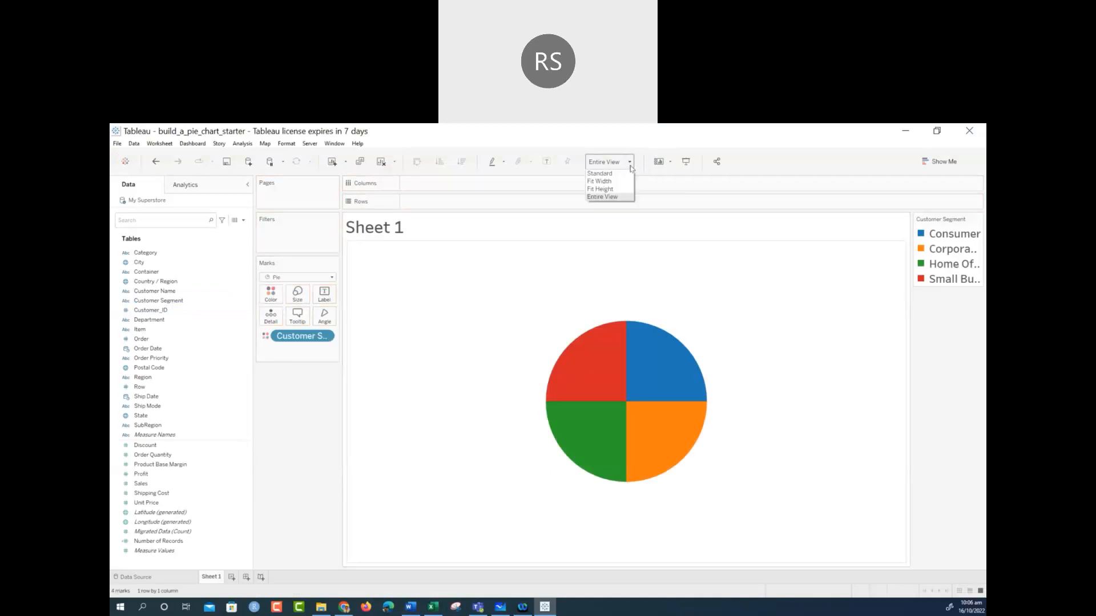
click(409, 608)
drag(546, 423, 654, 425)
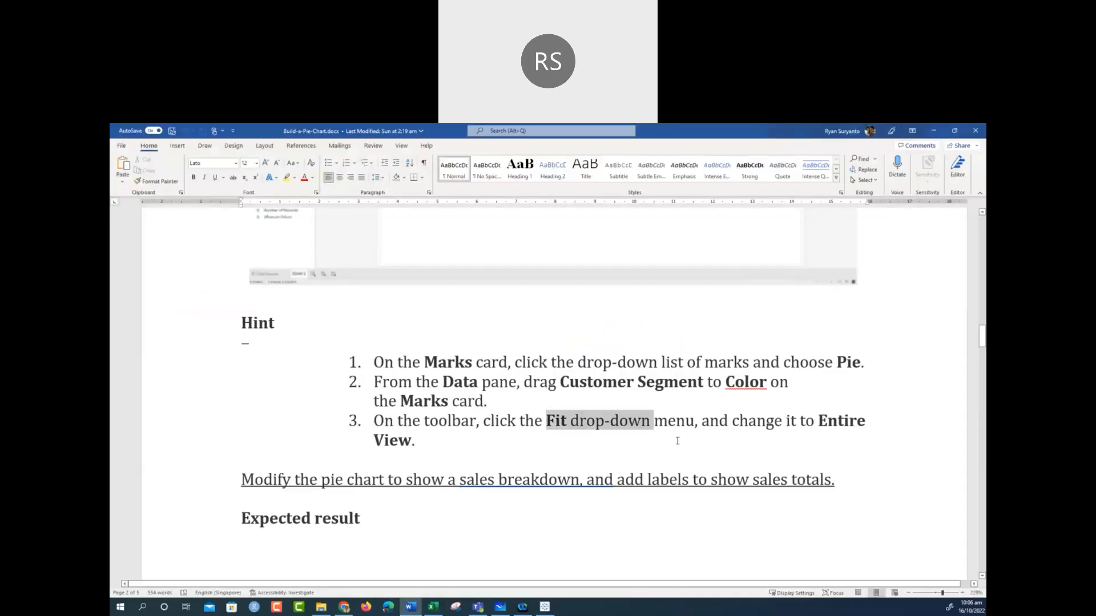
click(936, 131)
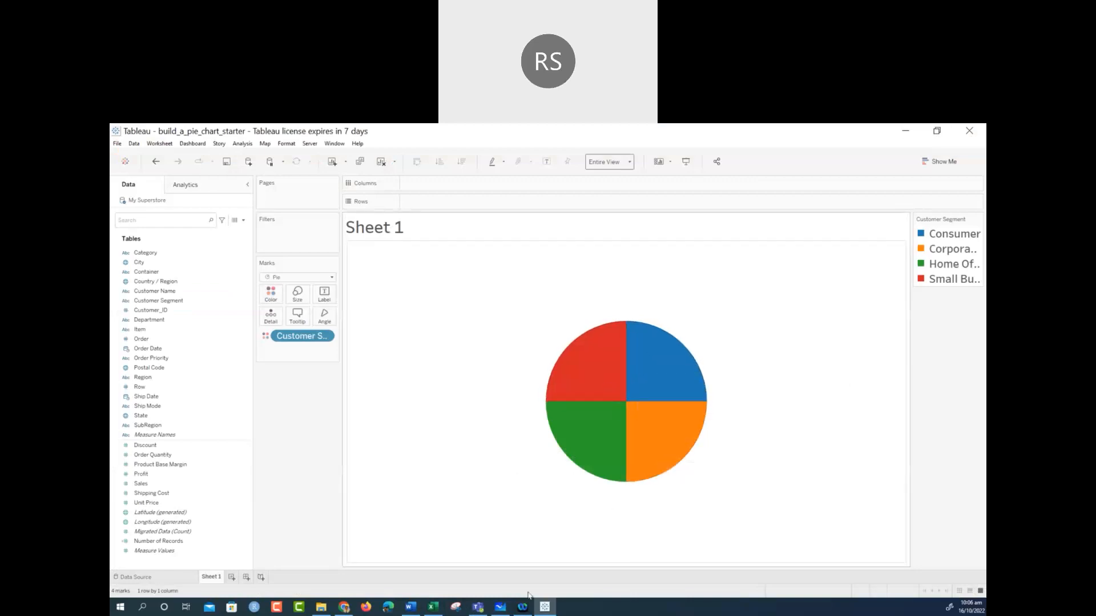
Consult the sales breakdown task in the Word guide, and in Tableau assign Sales to both Angle and Label on the pie chart
click(410, 608)
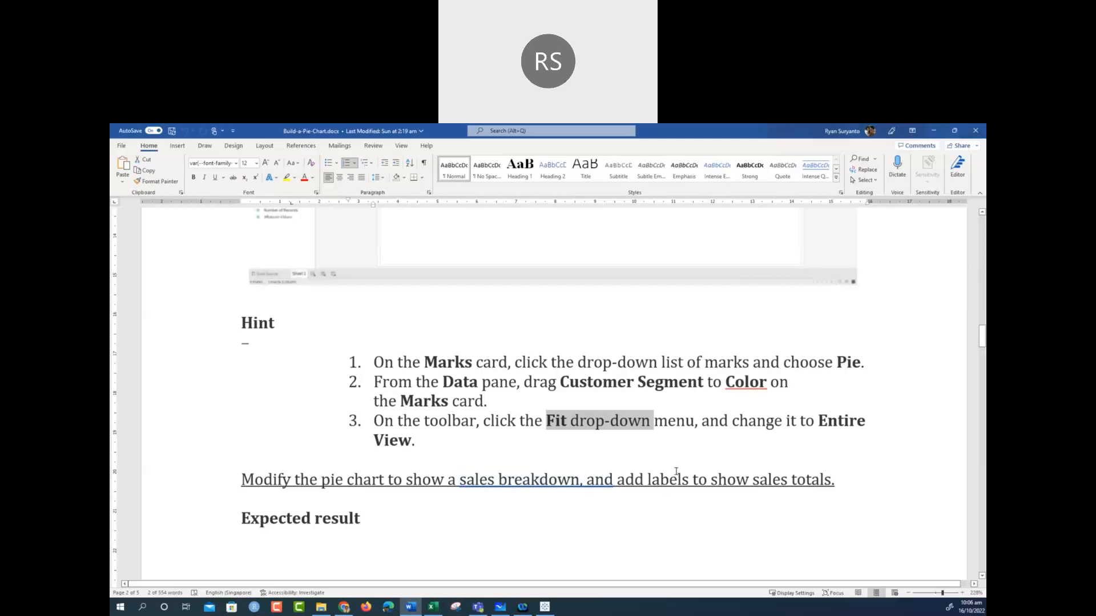
scroll(675, 469, down, 10)
scroll(675, 470, down, 2)
scroll(676, 470, up, 2)
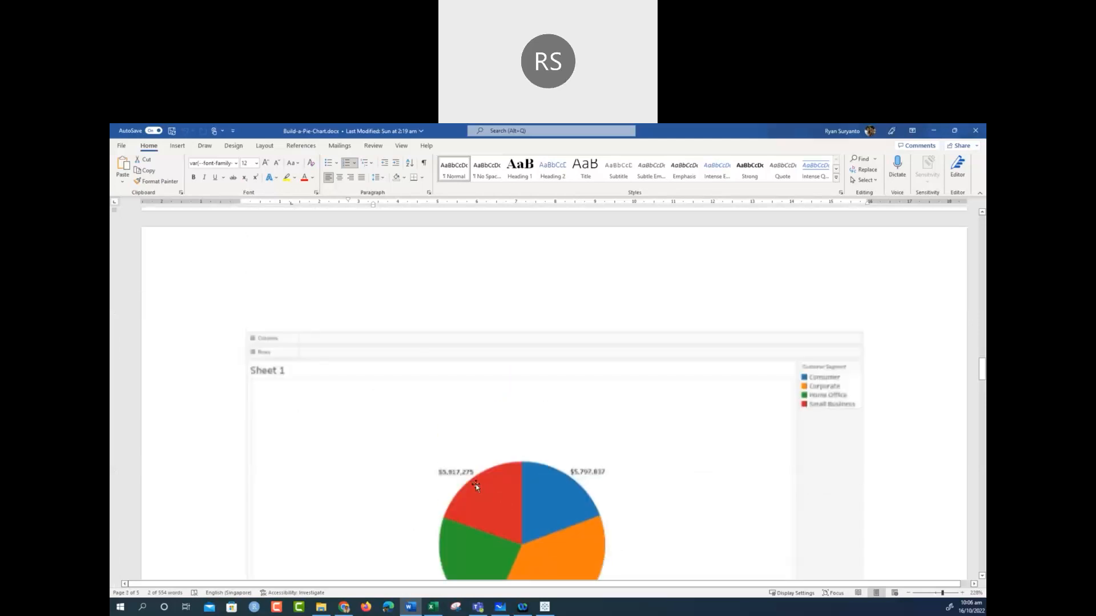
scroll(478, 484, down, 8)
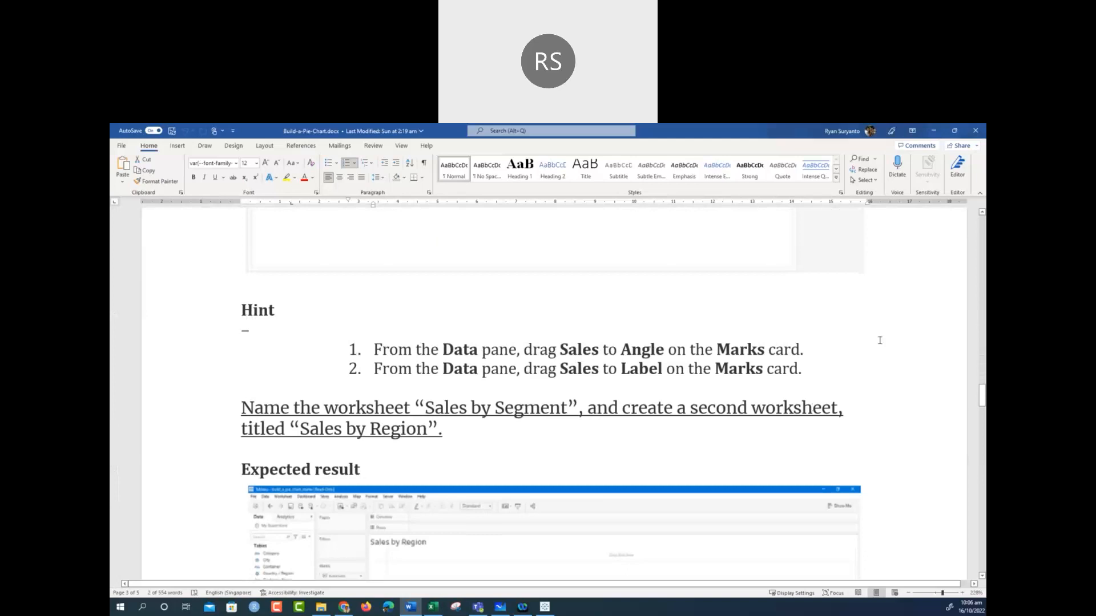
click(931, 132)
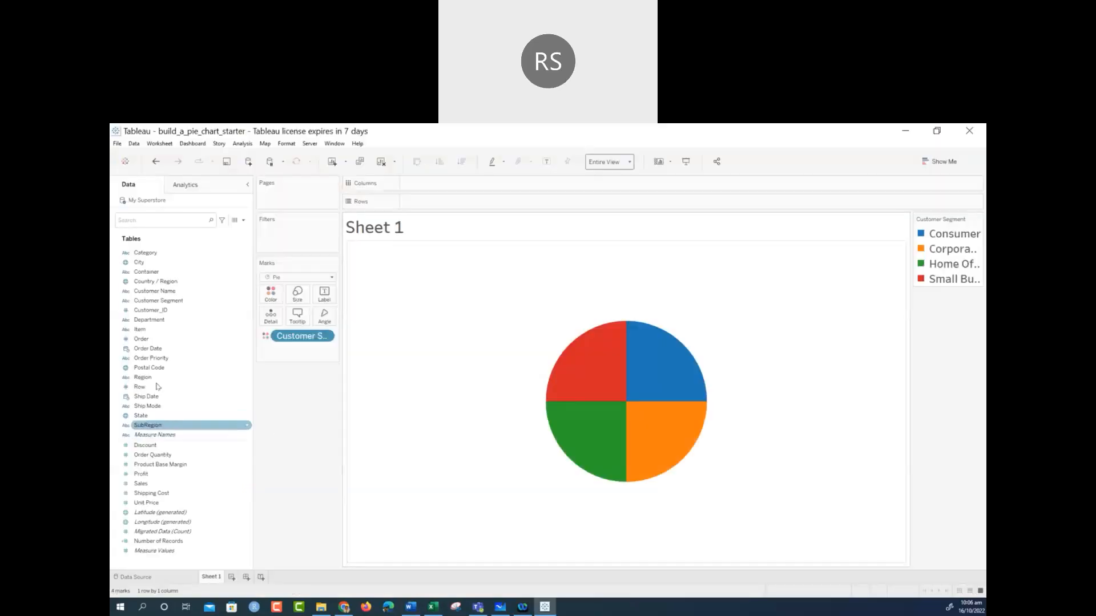
click(149, 485)
drag(149, 485, 324, 316)
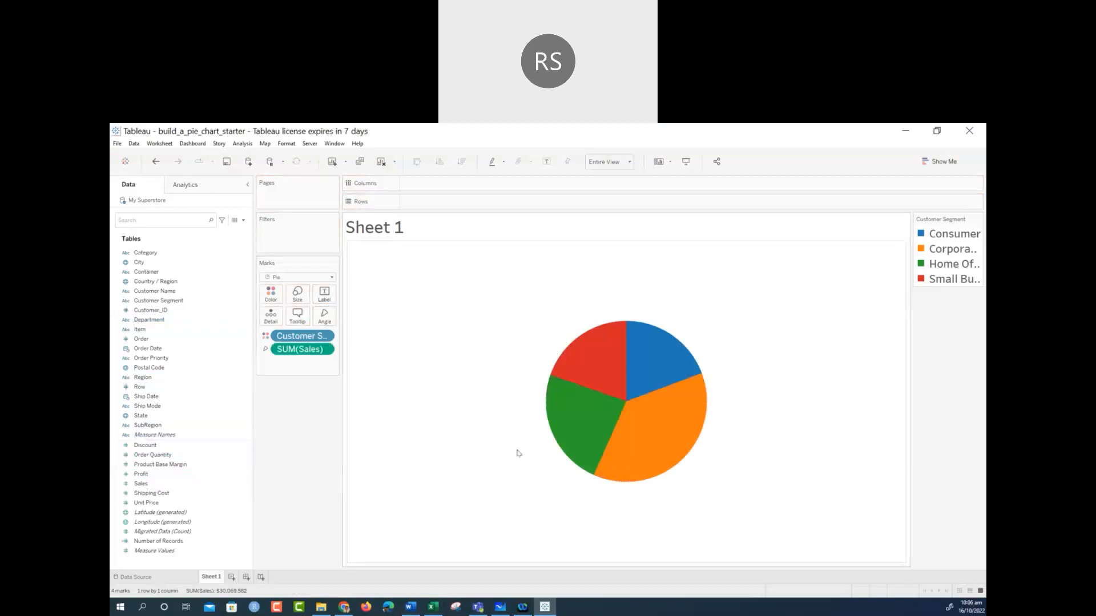
click(143, 487)
drag(142, 487, 324, 294)
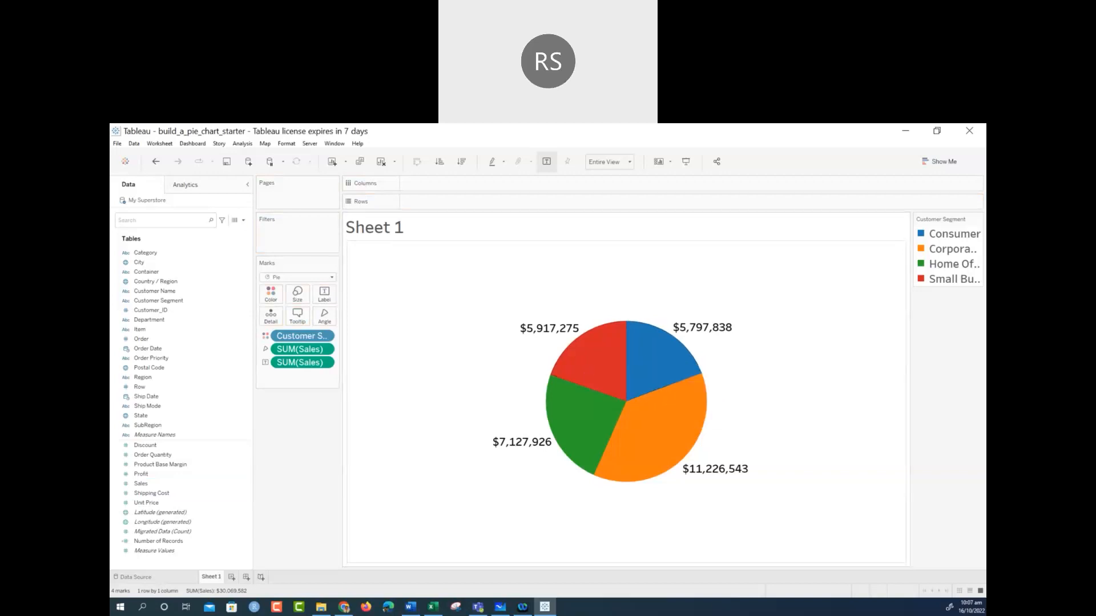
Copy the worksheet name from the Word guide and rename Sheet 1 in Tableau as "Sales by Segment"
click(412, 607)
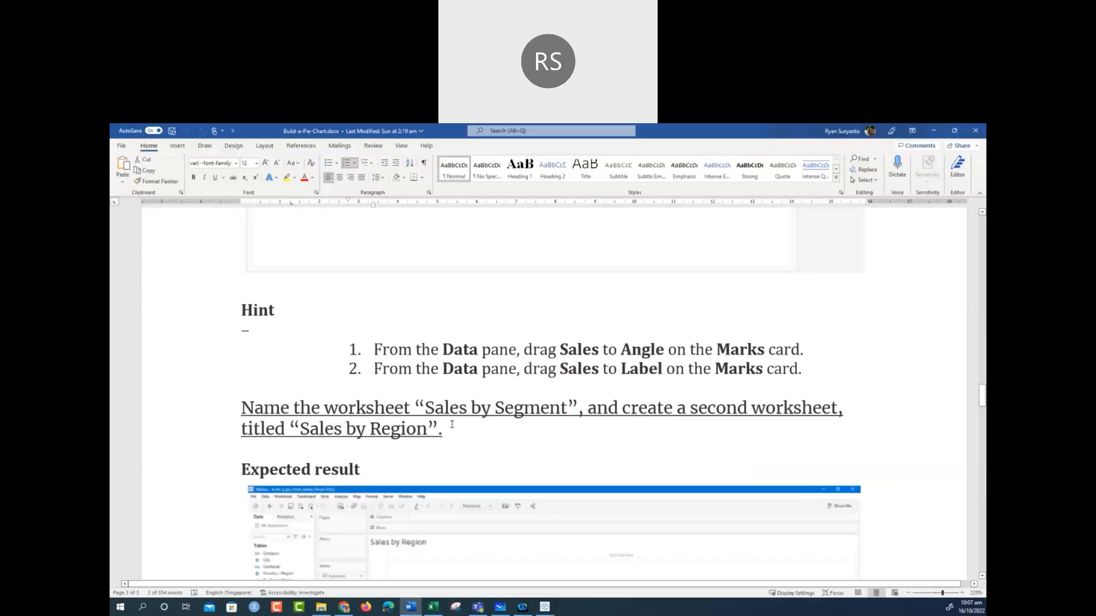
drag(424, 406, 546, 408)
key(ctrl+c)
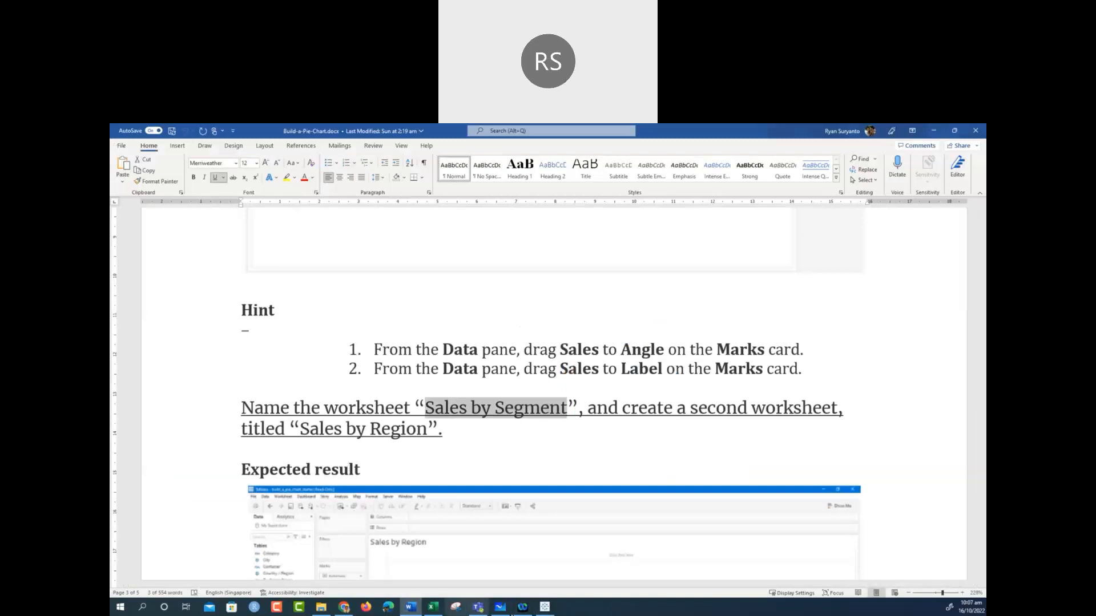
click(545, 607)
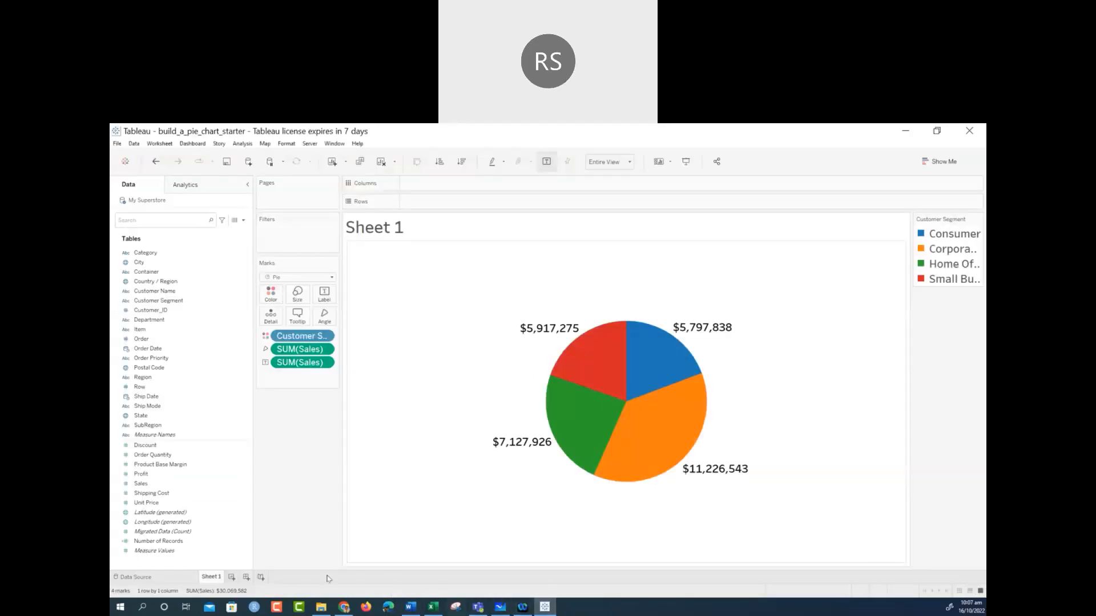
right_click(210, 578)
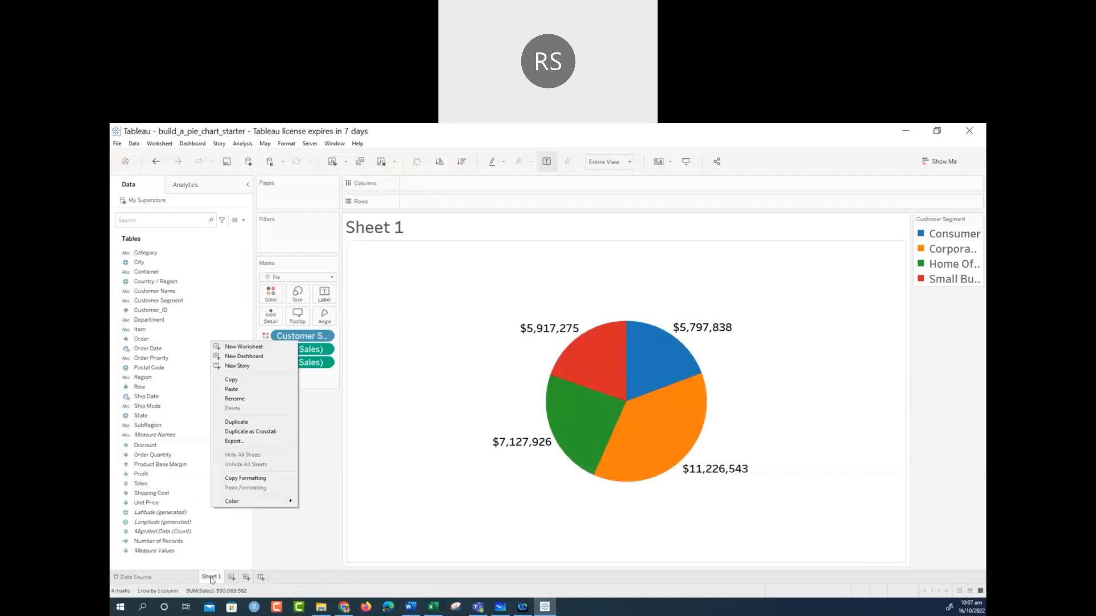
click(239, 399)
text(Sales by Segment)
key(Return)
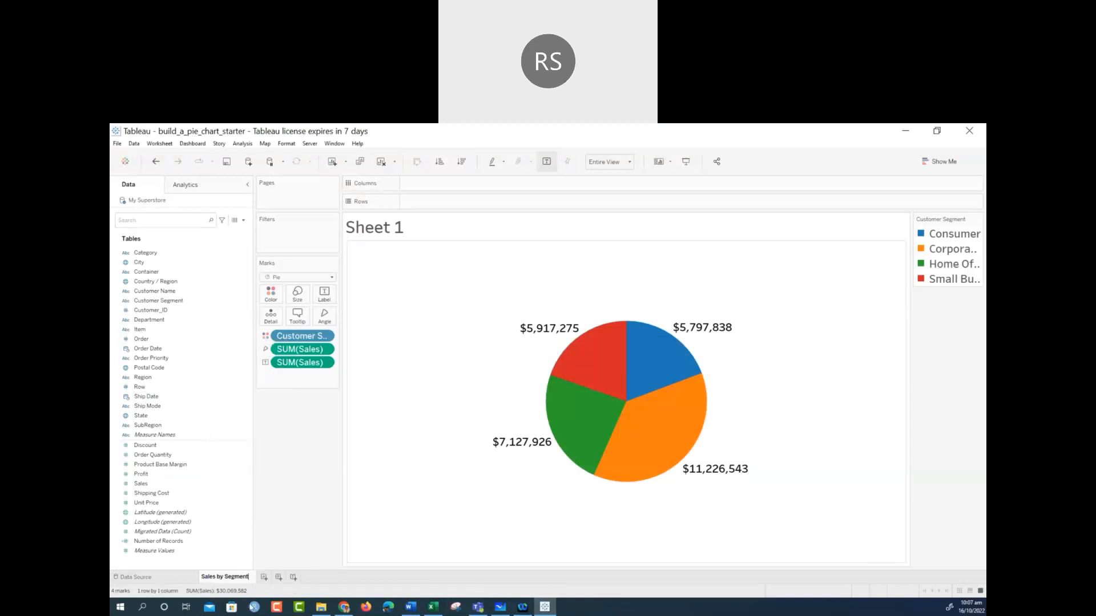
click(278, 577)
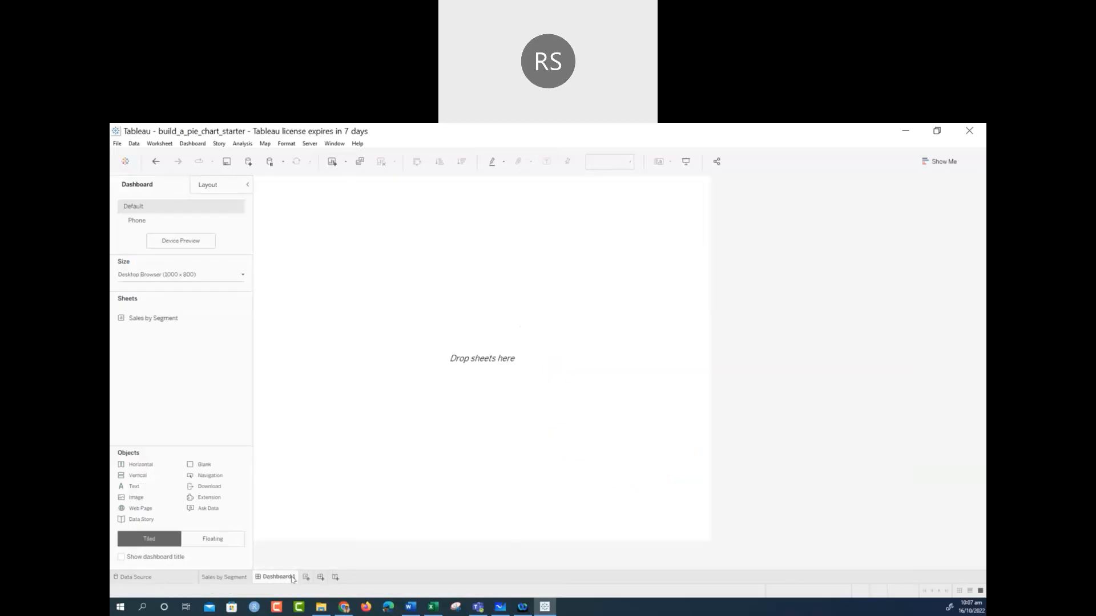
right_click(292, 578)
click(315, 407)
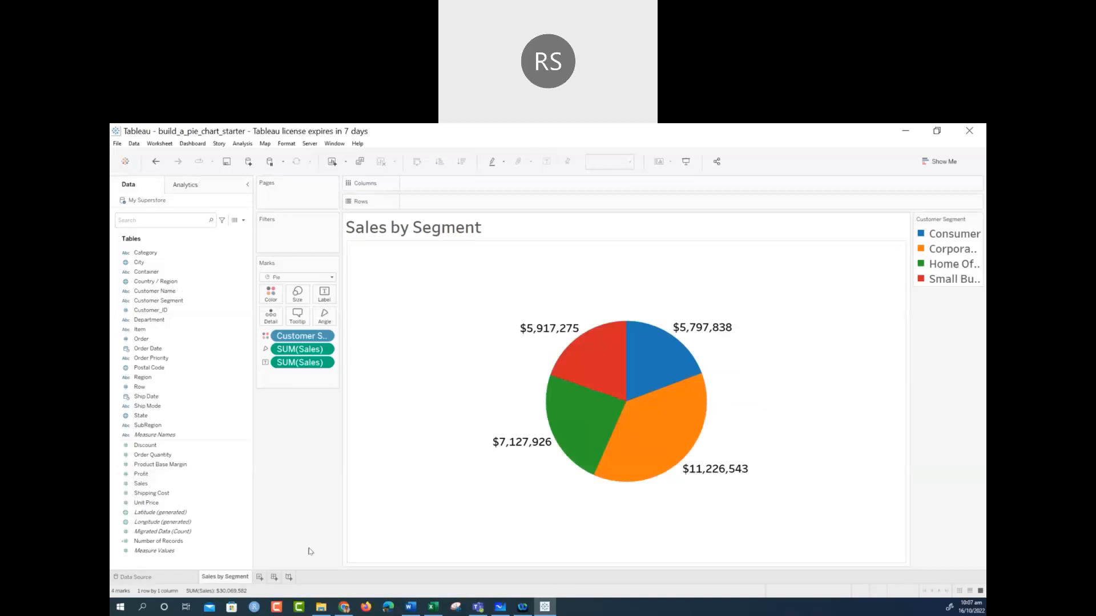
Add a second worksheet and rename it "Sales by Region"
click(260, 577)
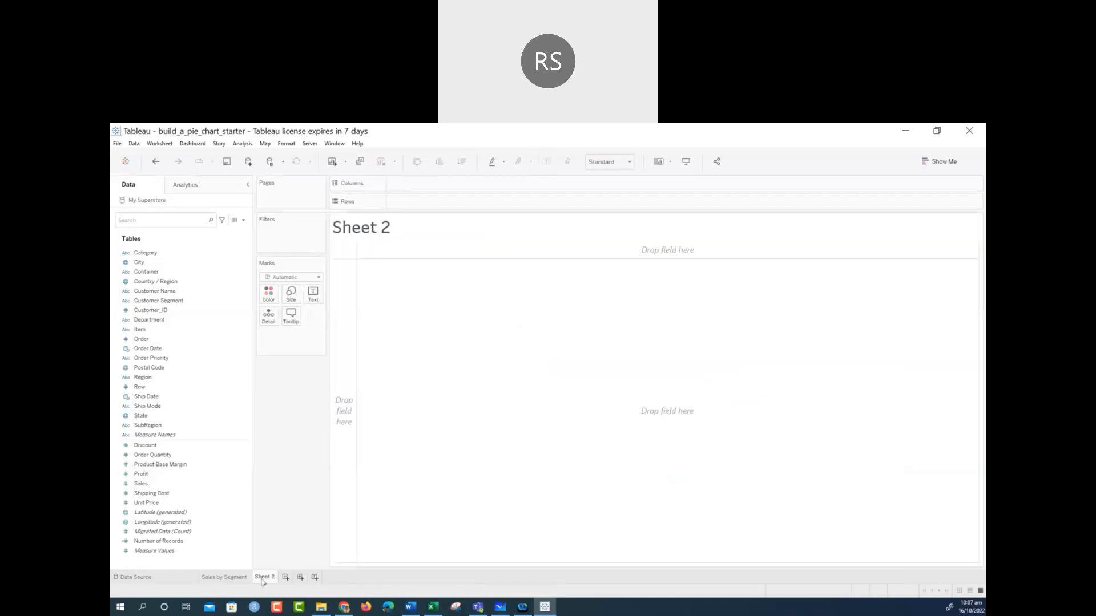
right_click(263, 577)
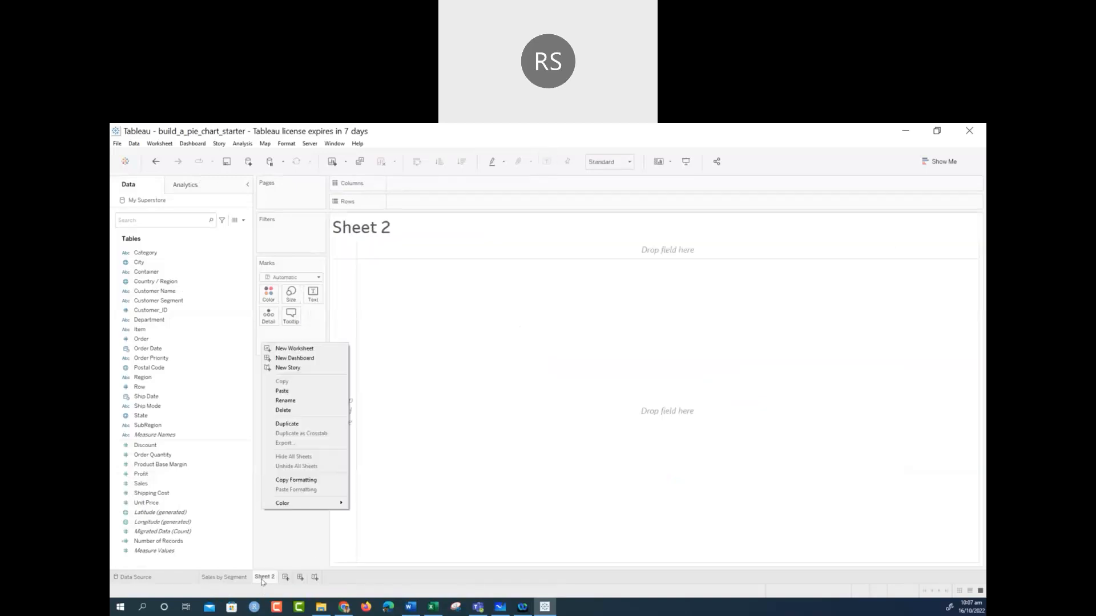
click(302, 401)
key(ctrl+v)
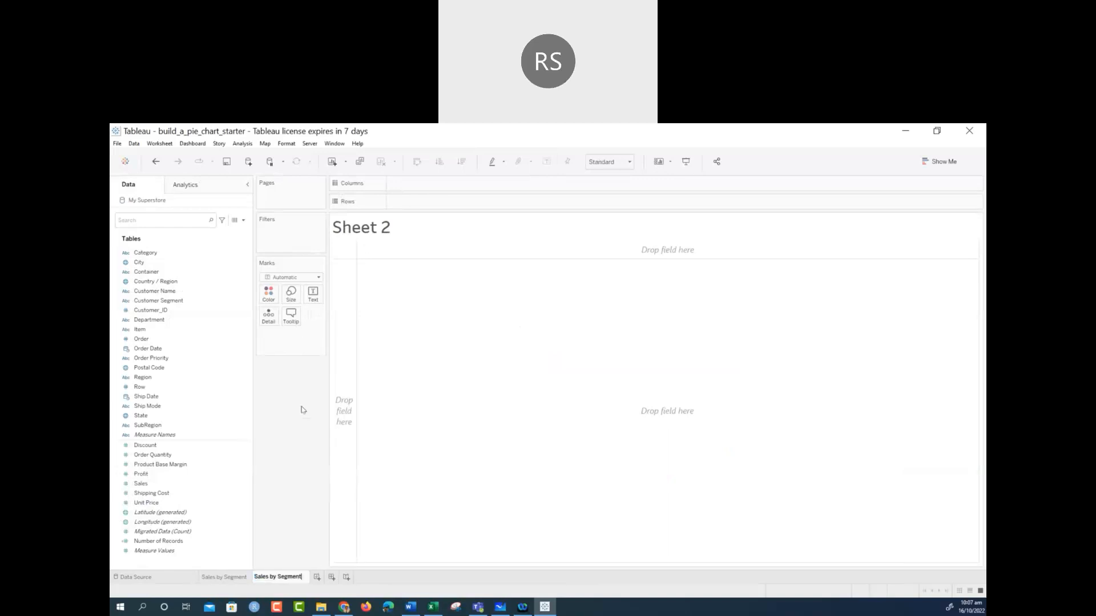
key(BackSpace)
key(BackSpace)
key(BackSpace)
key(BackSpace)
key(BackSpace)
key(BackSpace)
key(BackSpace)
text(Region)
key(Return)
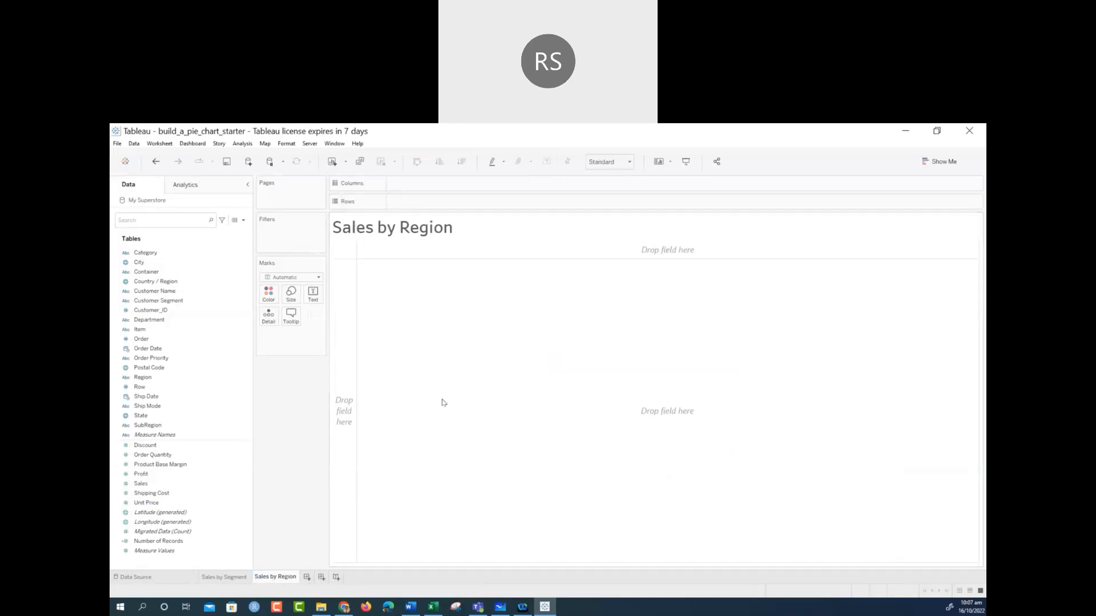
In the Word guide, check the worksheet naming result and review the Show Me pie chart task with its hint, and return to Tableau
click(413, 607)
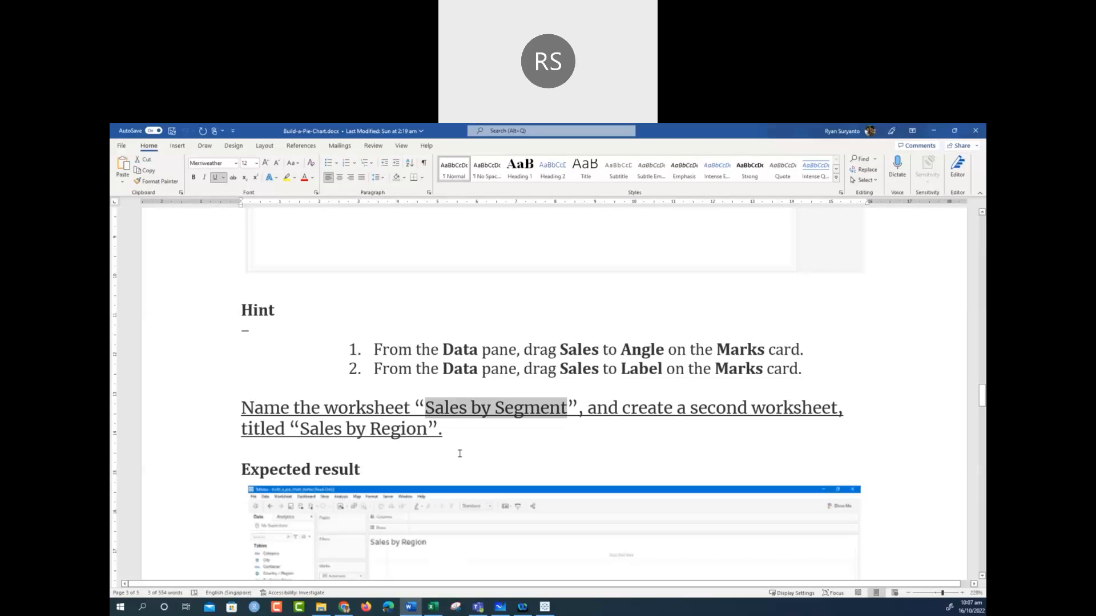
scroll(460, 456, down, 5)
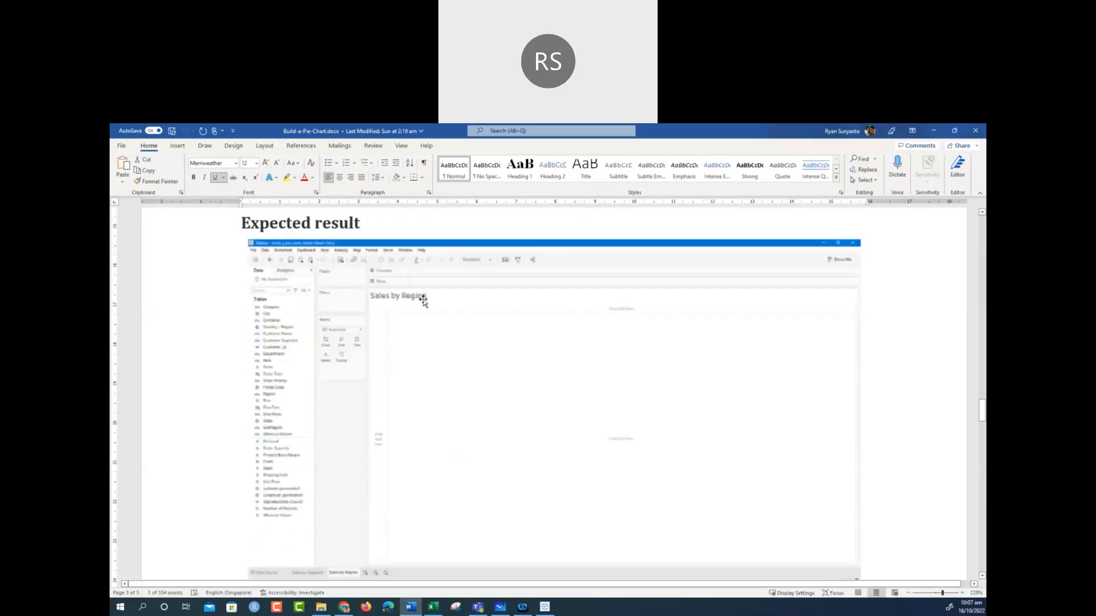
scroll(505, 430, down, 3)
scroll(505, 430, down, 3)
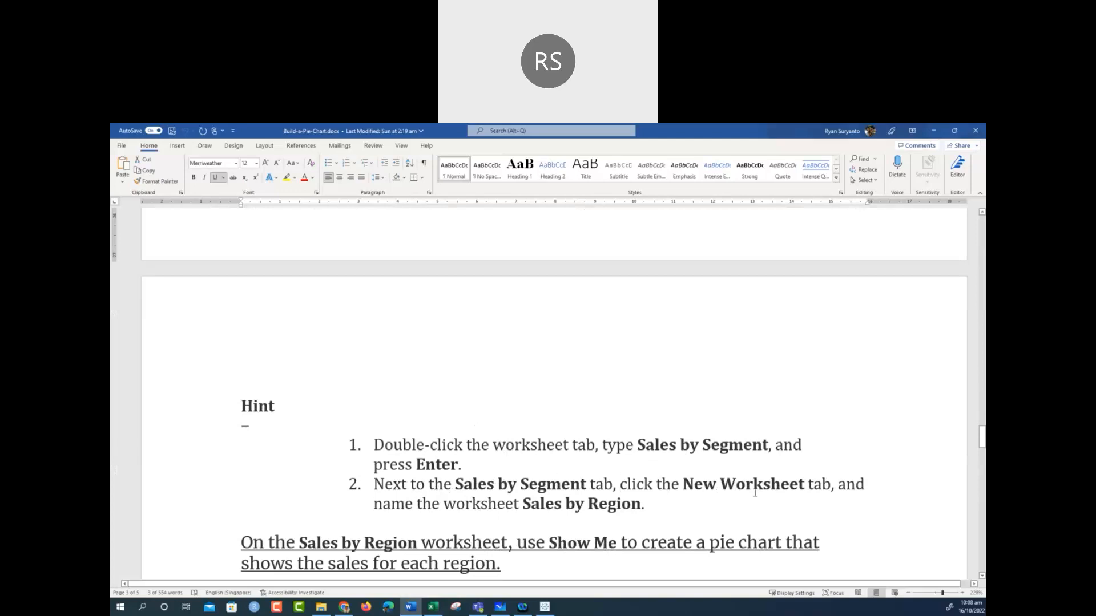
scroll(655, 514, down, 3)
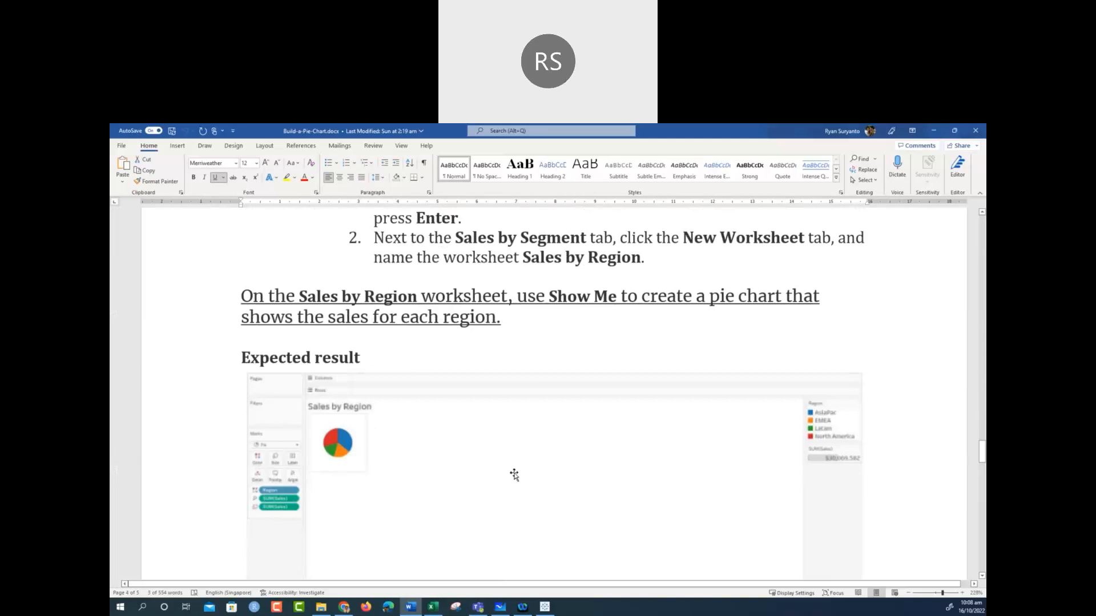
scroll(514, 475, down, 5)
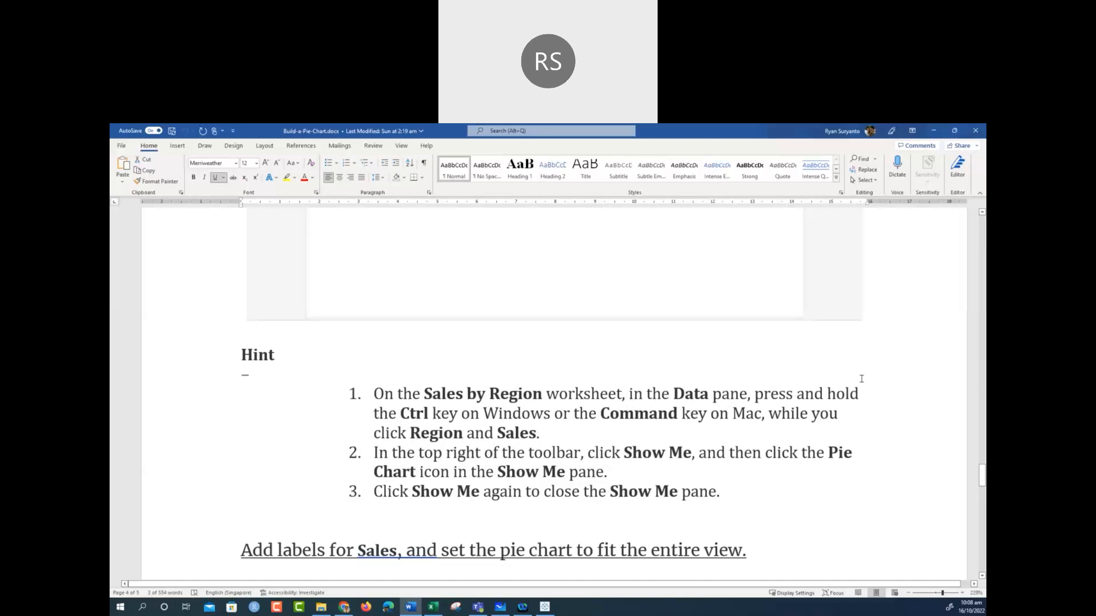
click(934, 133)
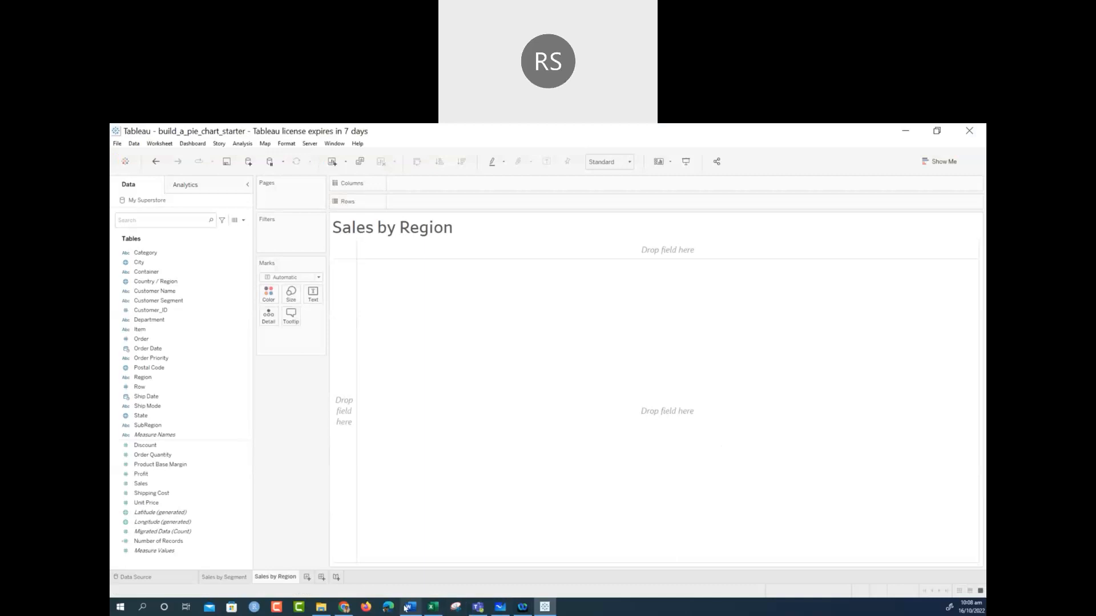
mouse_move(408, 610)
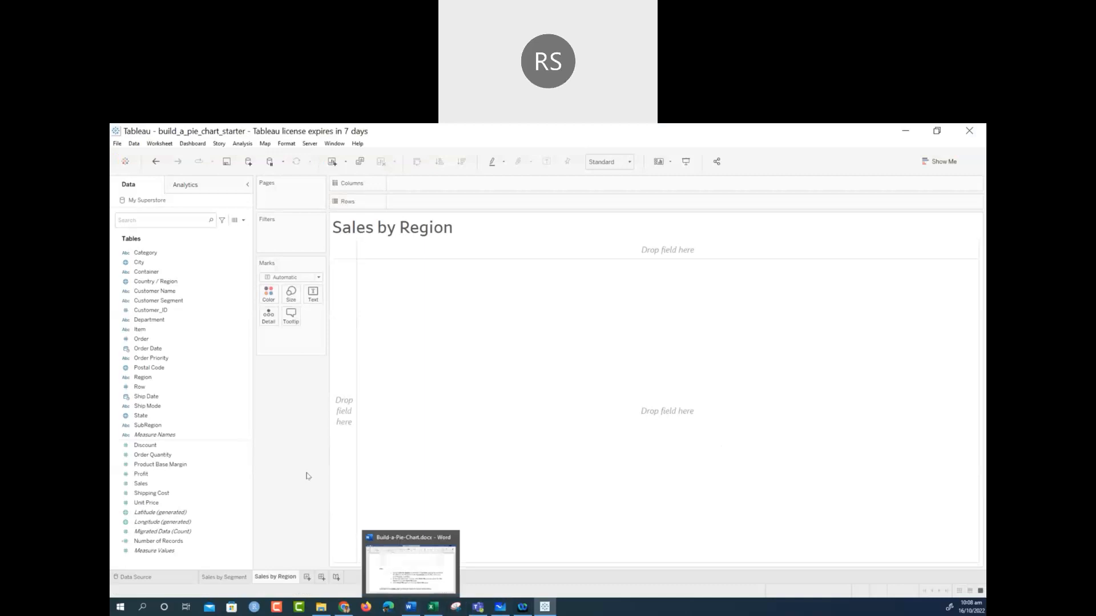
On the Sales by Region sheet, create a pie chart from Region and Sales using Show Me and fit it to Entire View
click(148, 379)
ctrl+click(170, 484)
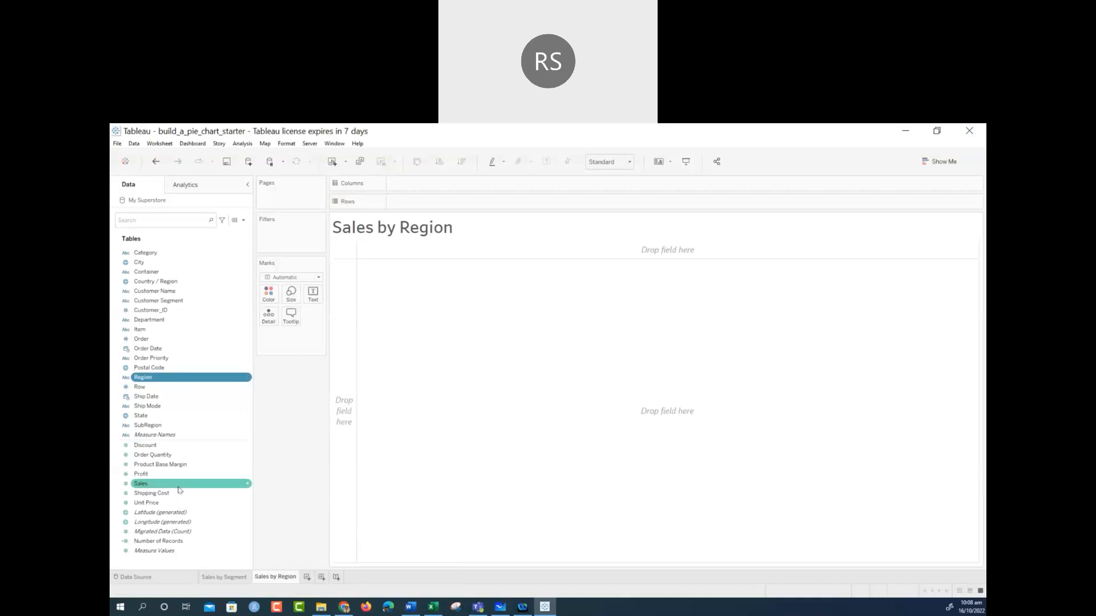
ctrl+click(178, 446)
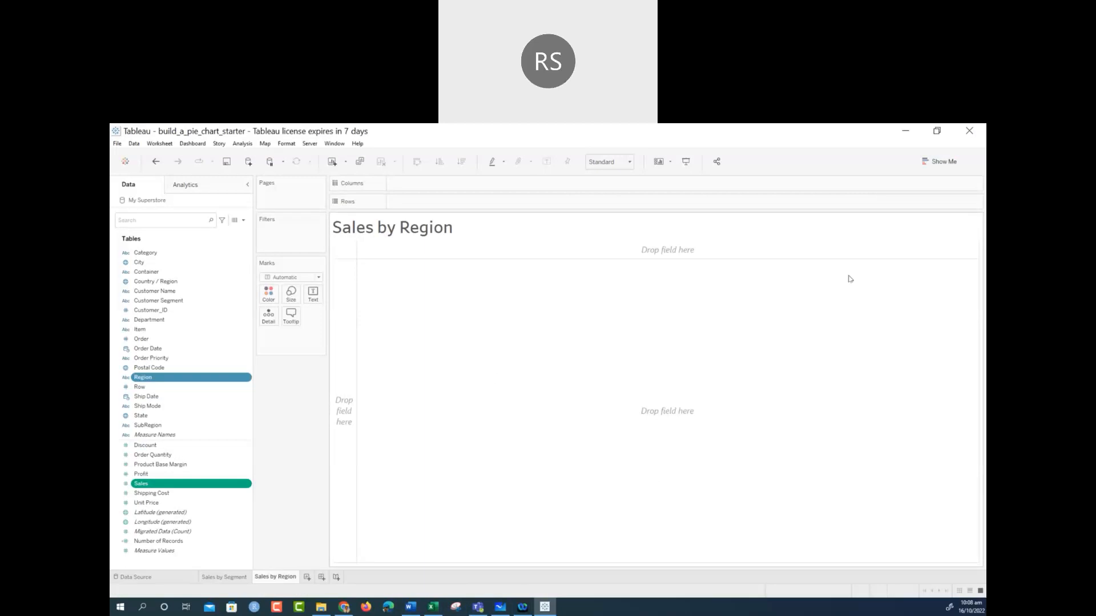
click(926, 165)
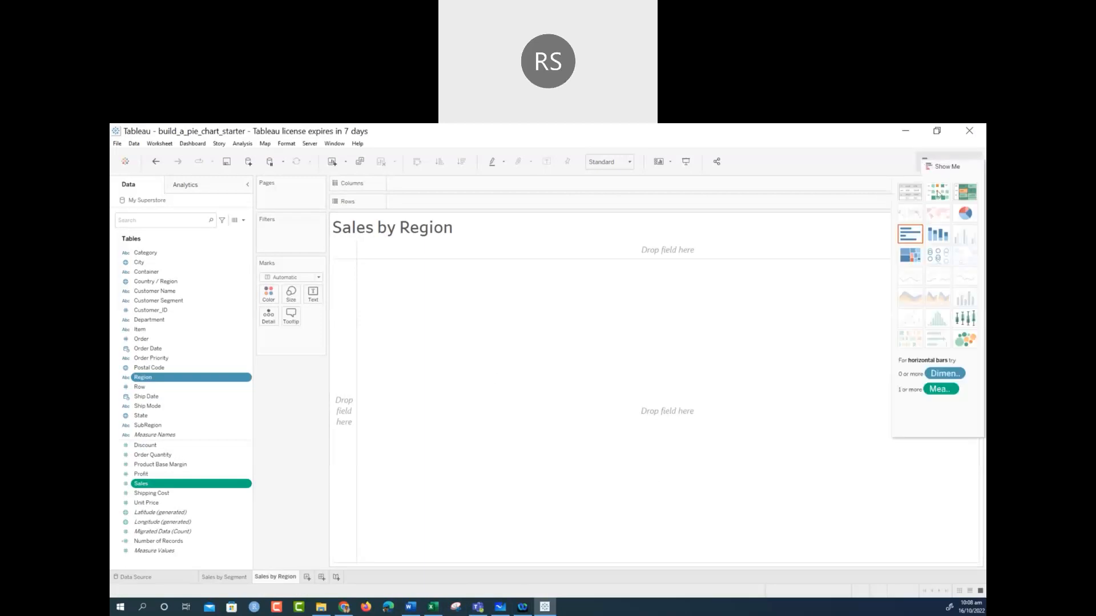
click(964, 215)
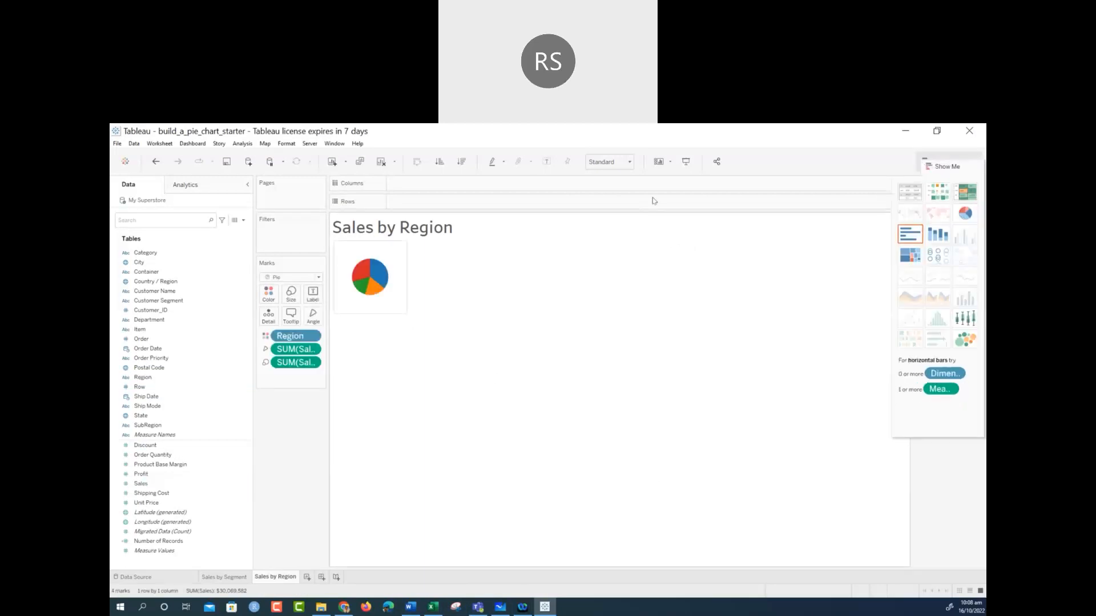
click(629, 162)
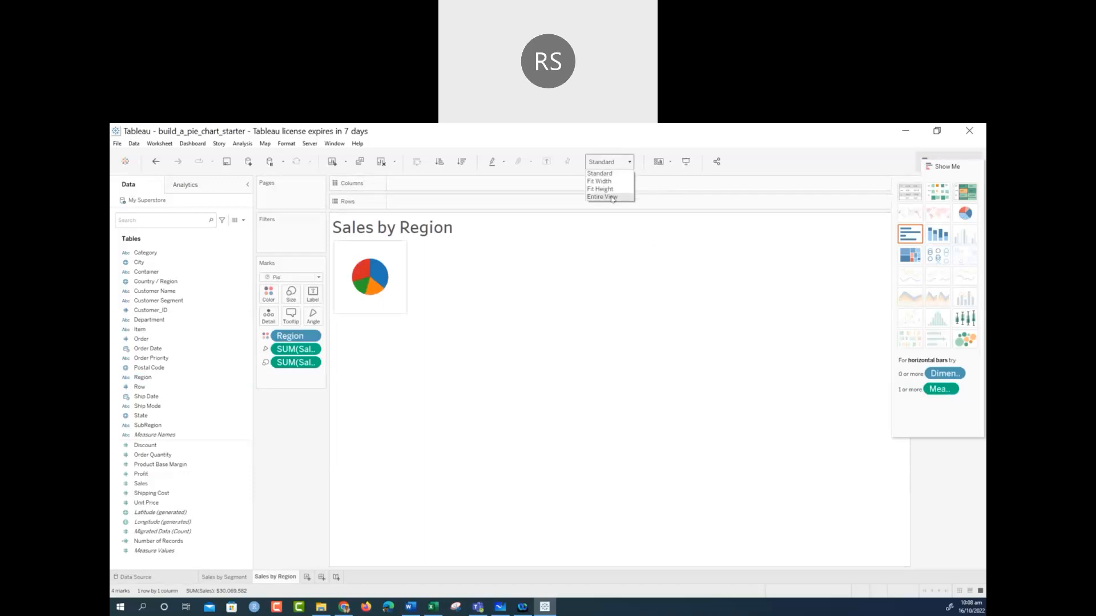
click(602, 197)
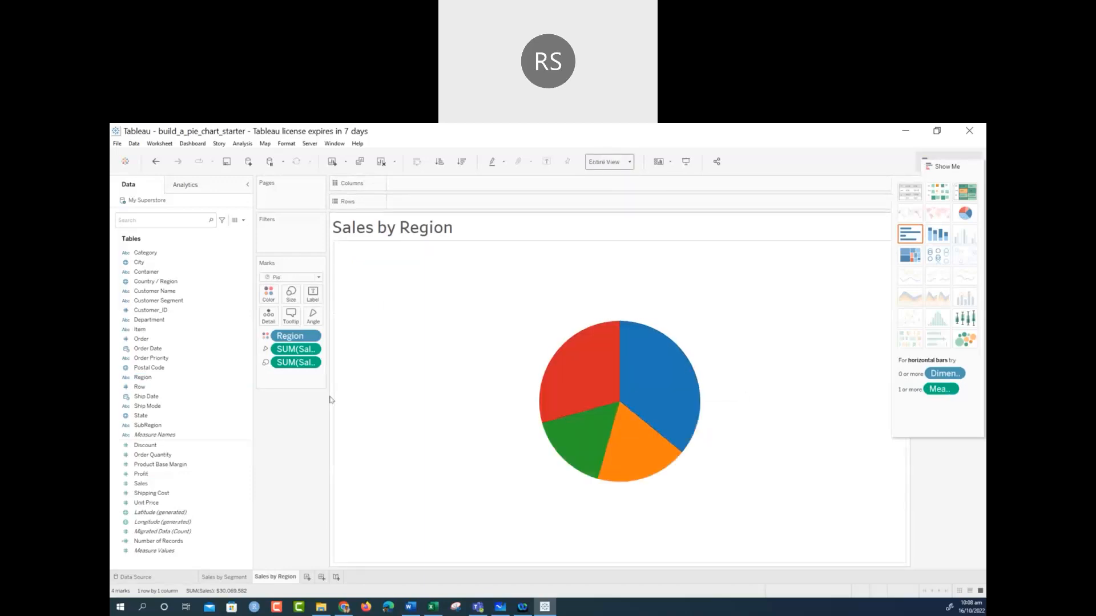
Consult the Word guide's expected result and hint for adding Sales labels and fitting the pie chart, and return to Tableau
mouse_move(406, 609)
click(406, 609)
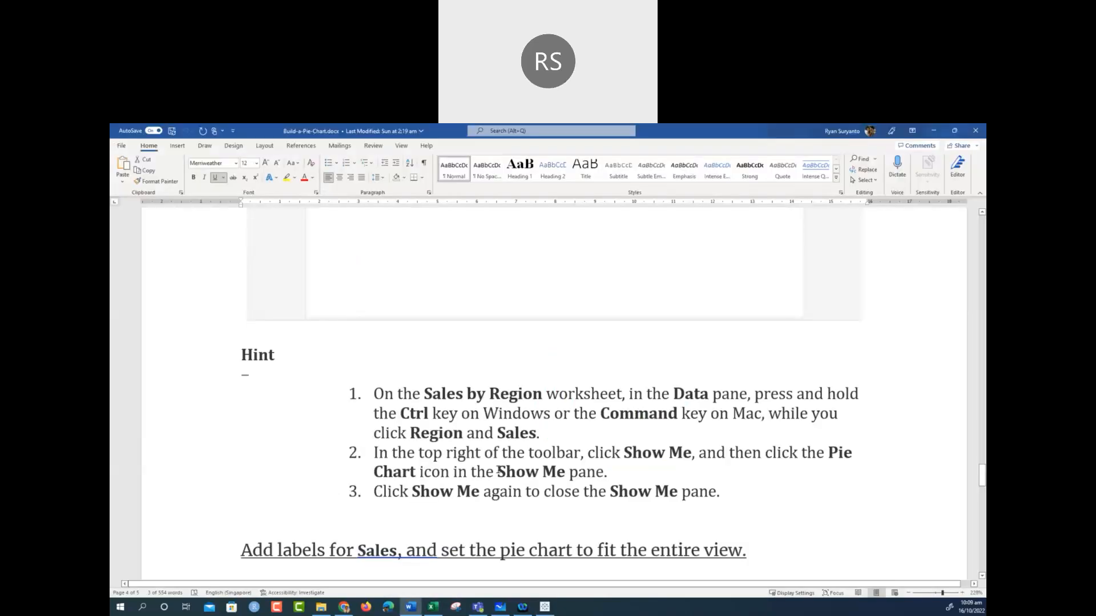
scroll(498, 472, down, 4)
scroll(498, 472, up, 7)
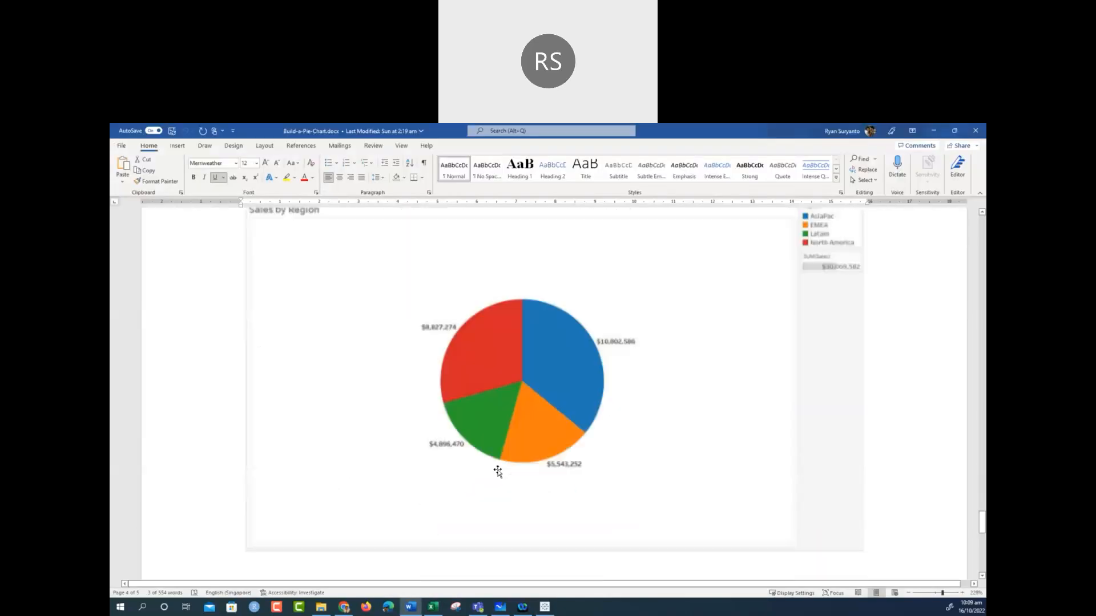
scroll(505, 408, up, 4)
scroll(505, 407, down, 10)
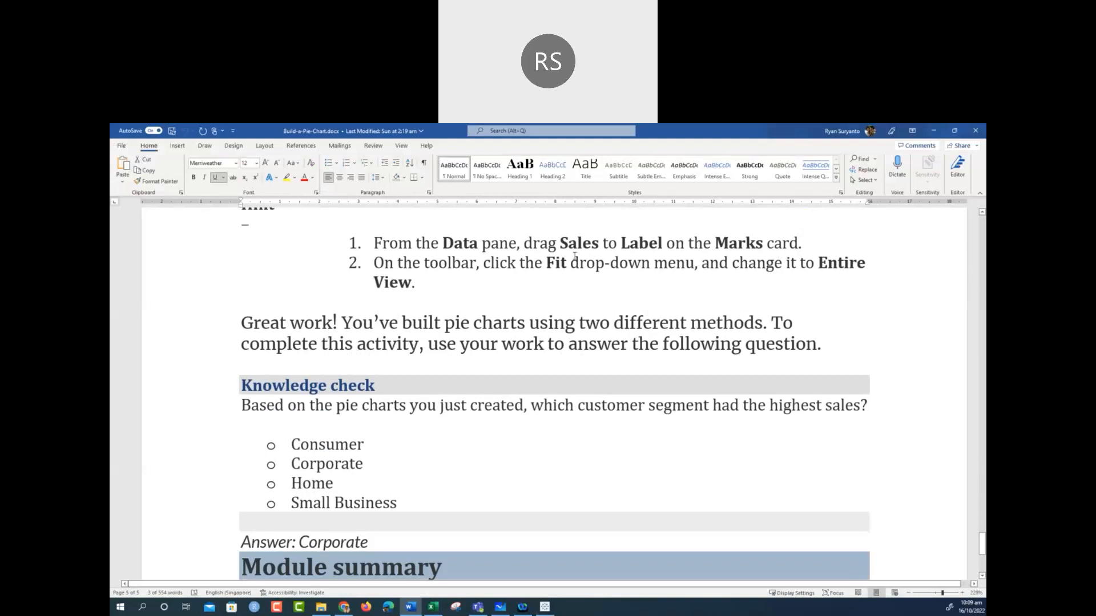
click(932, 132)
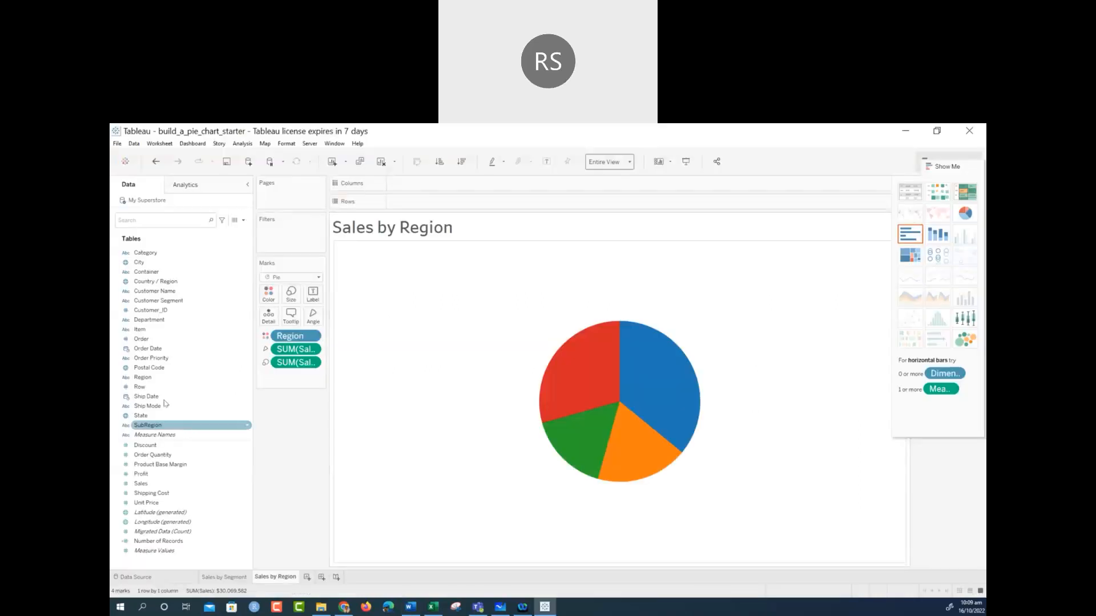
Assign Sales to Label on the region pie chart and close the Show Me pane
click(153, 486)
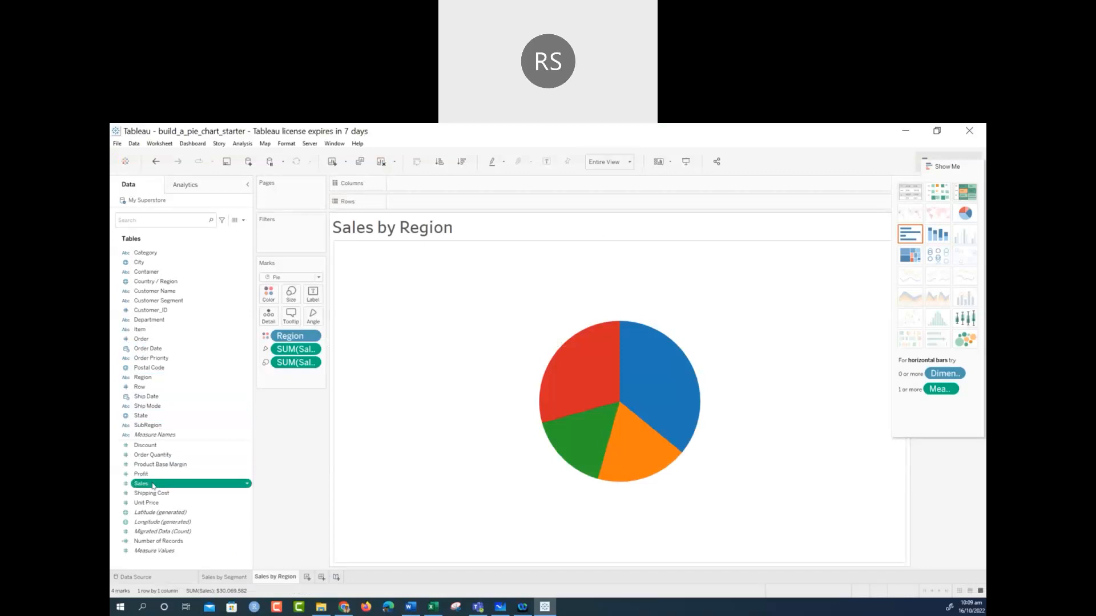
drag(153, 485, 313, 295)
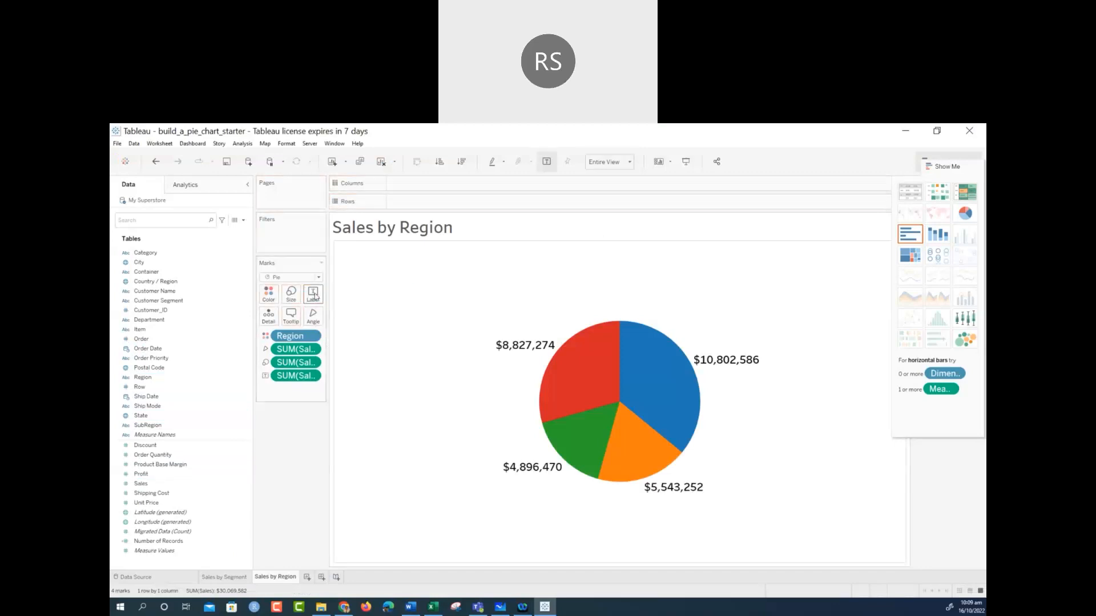
mouse_move(716, 417)
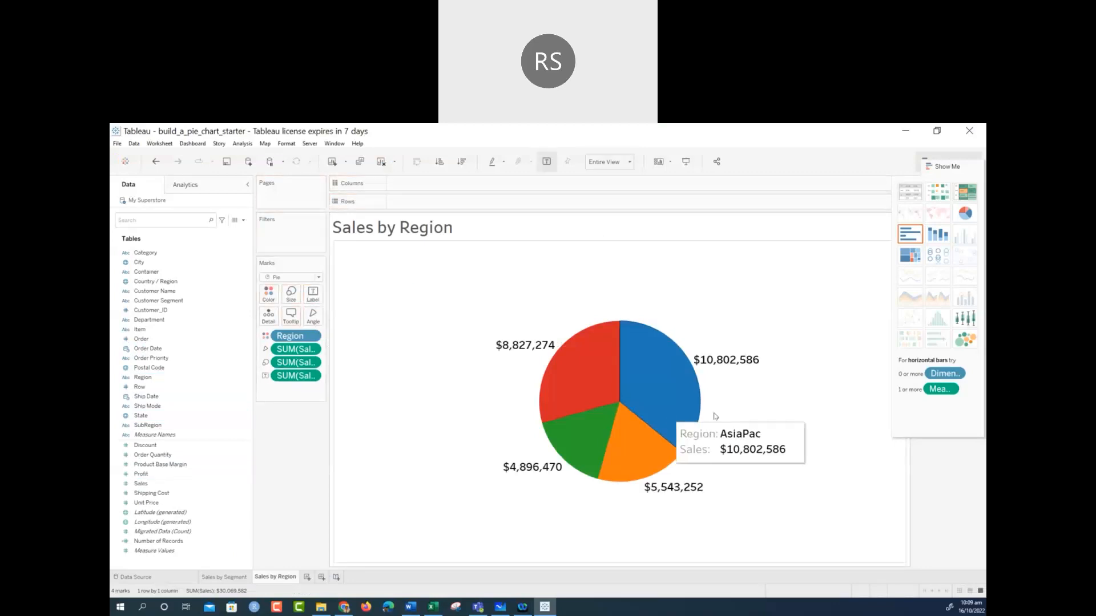
click(945, 166)
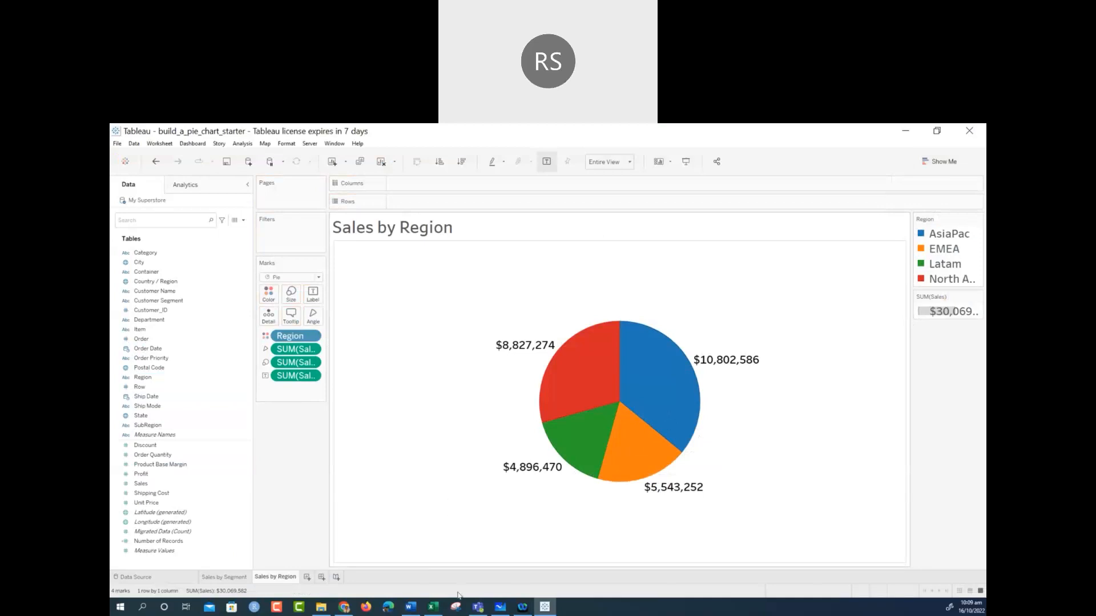
Switch back to the Word guide to read the knowledge check question on customer segment sales
click(544, 607)
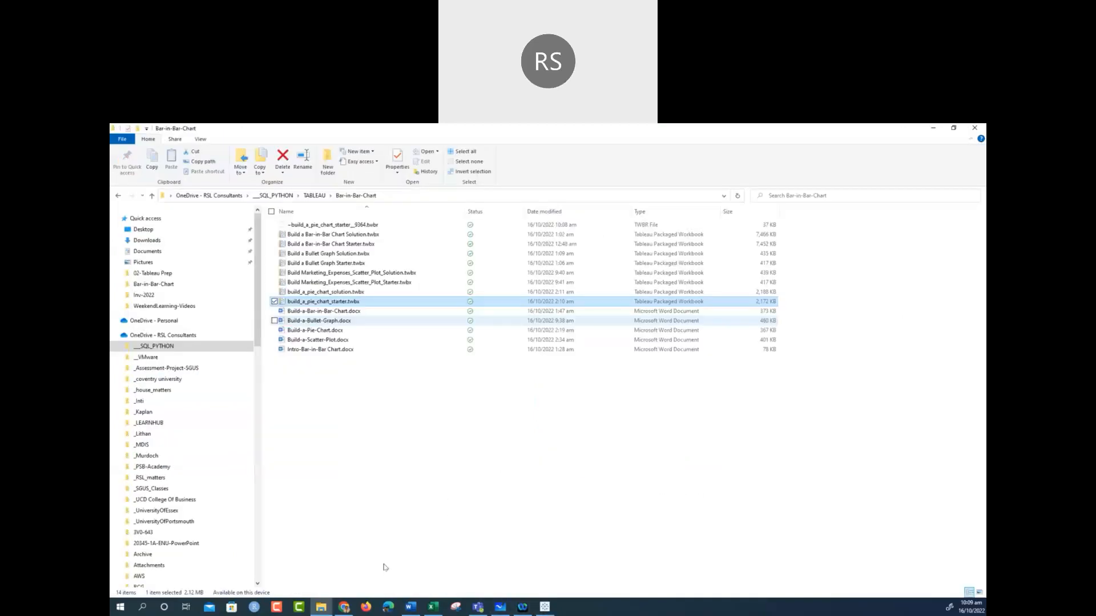
mouse_move(415, 614)
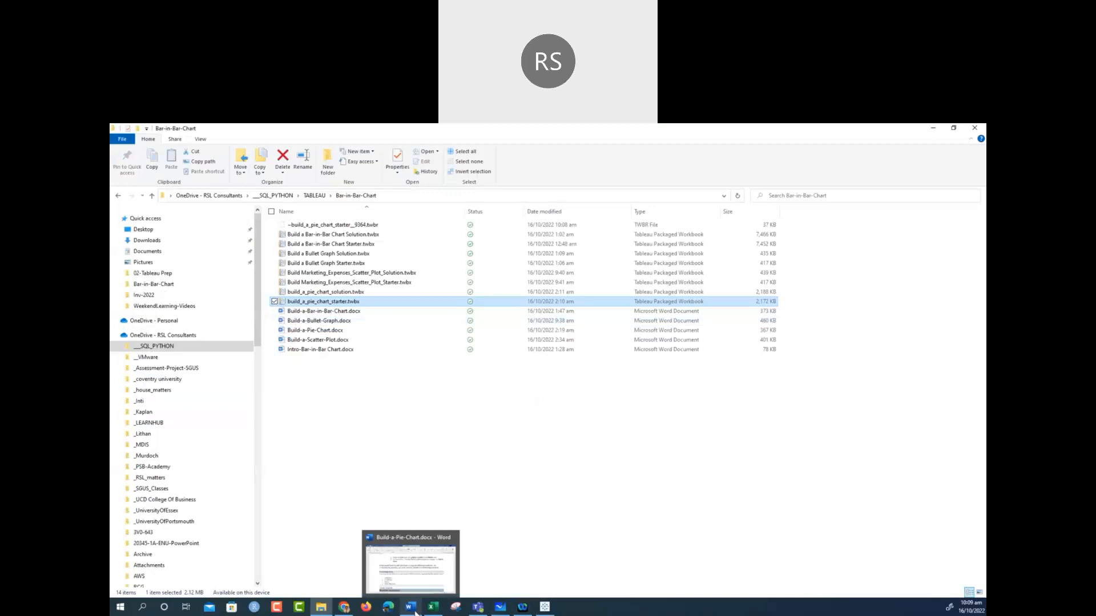
click(411, 562)
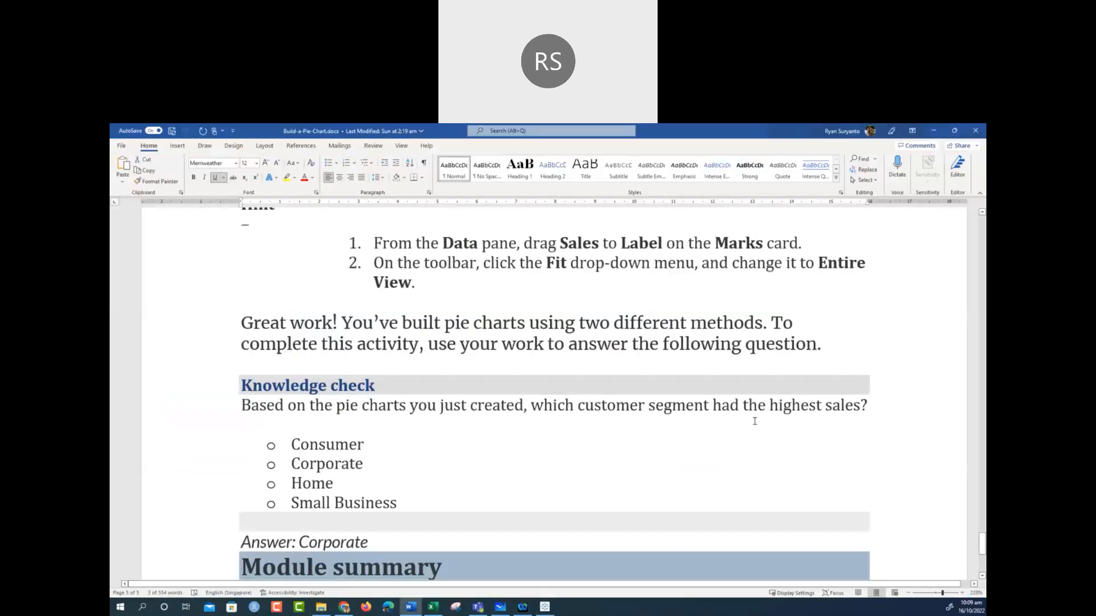
Return to Tableau and examine the Sales by Segment pie chart to find the customer segment with the highest sales
click(935, 133)
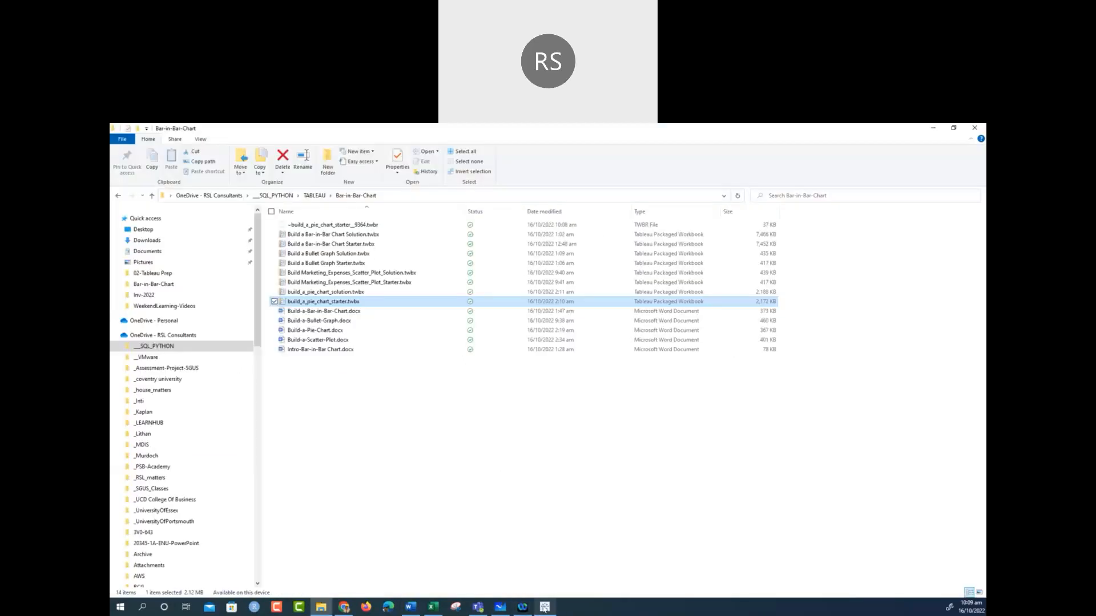
click(545, 607)
click(216, 579)
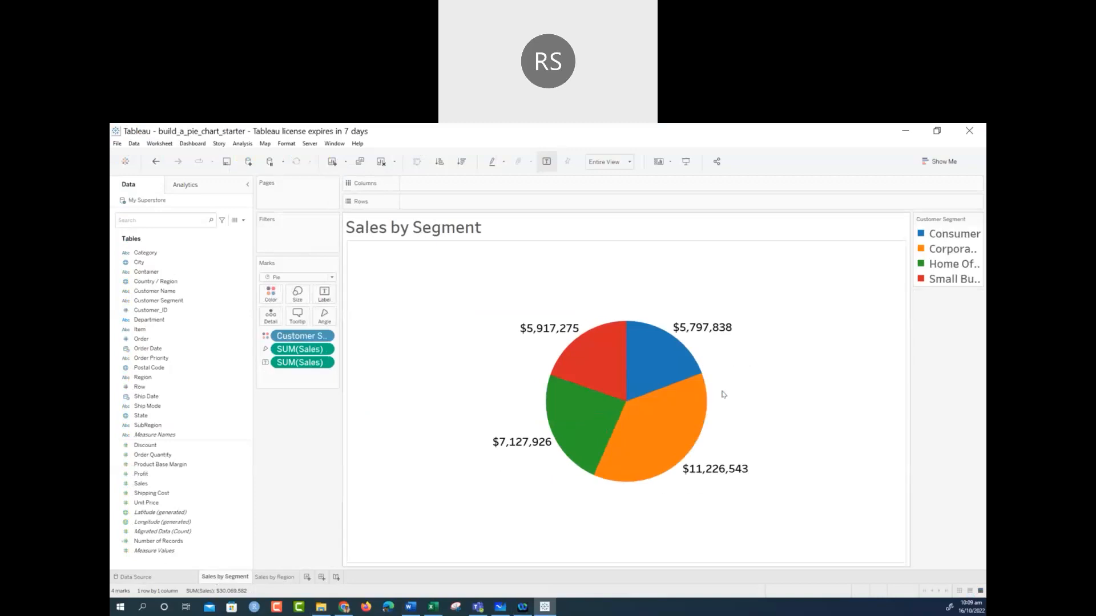
mouse_move(689, 467)
mouse_move(678, 434)
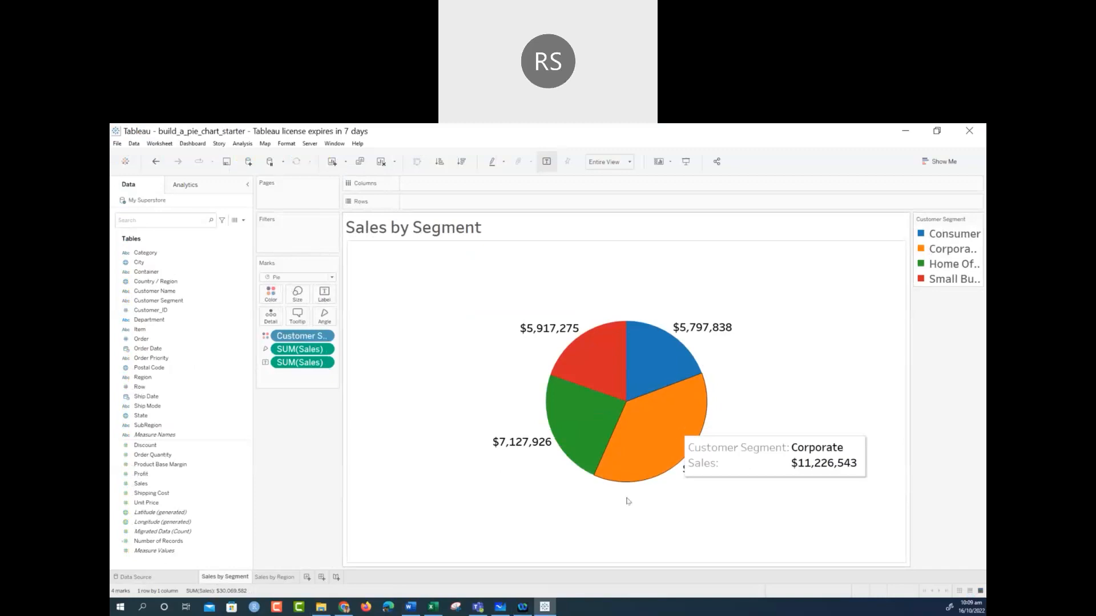
Switch to the Word guide to check the knowledge check answer, module summary and expected Sales by Region results
click(409, 608)
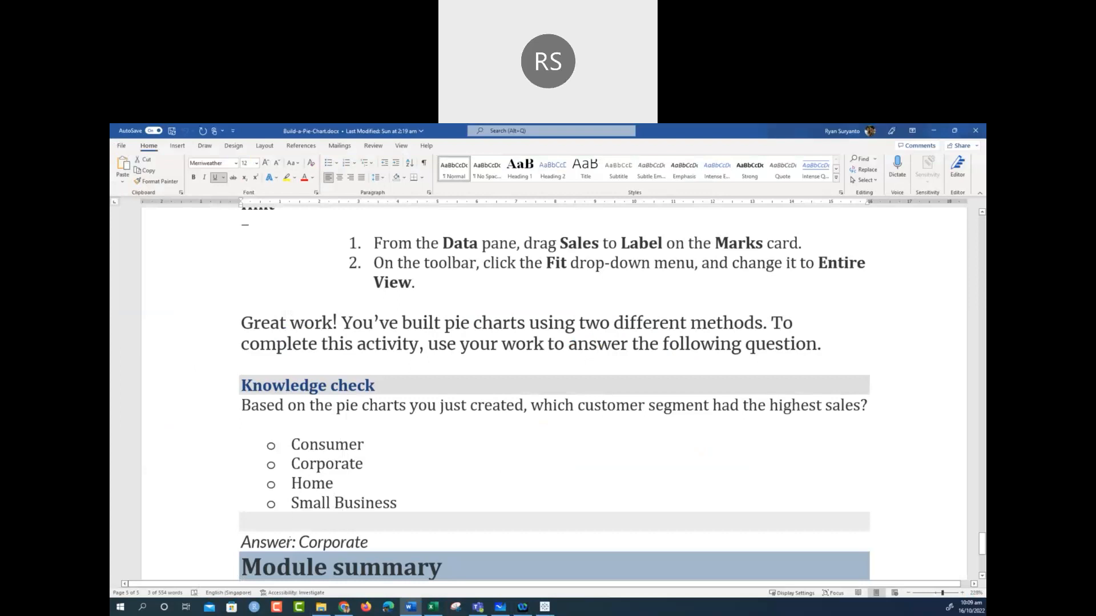
scroll(467, 499, down, 5)
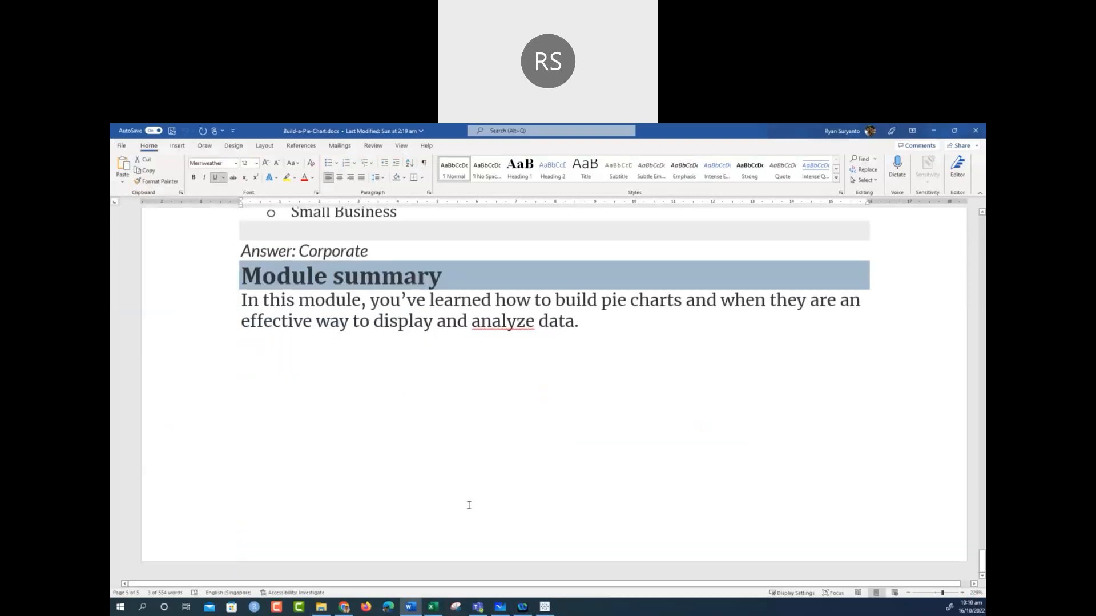
scroll(469, 506, up, 15)
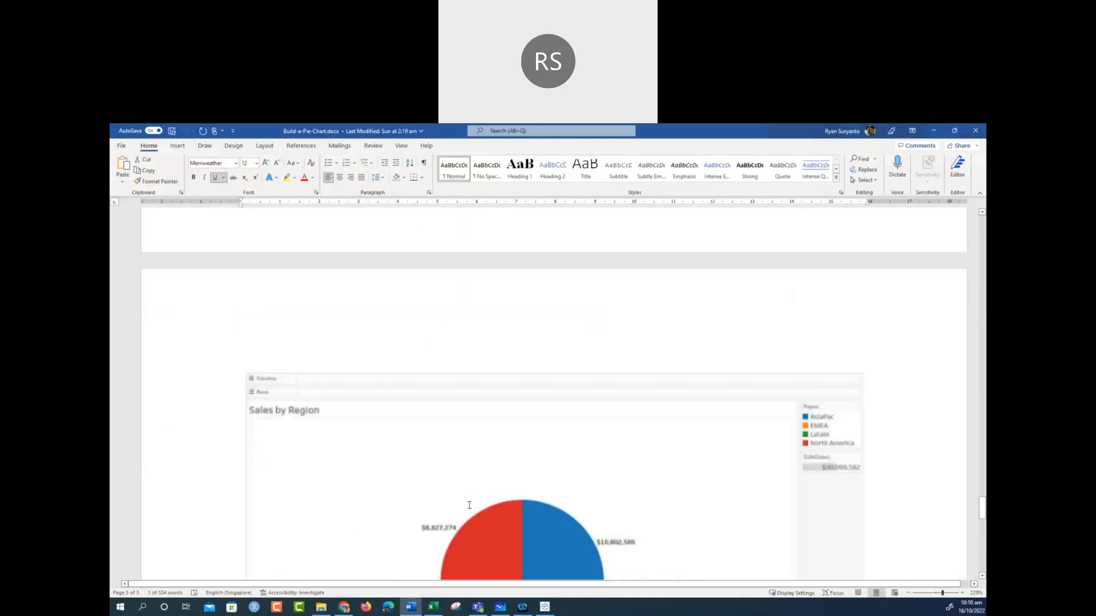
scroll(469, 506, up, 5)
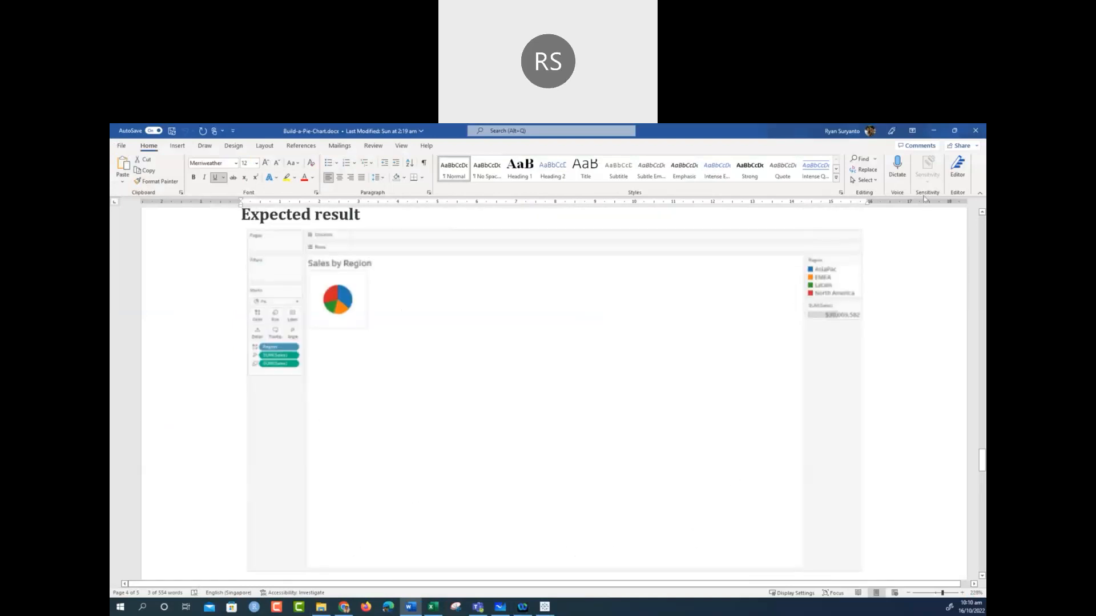
Go back to Tableau and view the finished pie chart on the Sales by Region sheet
click(933, 131)
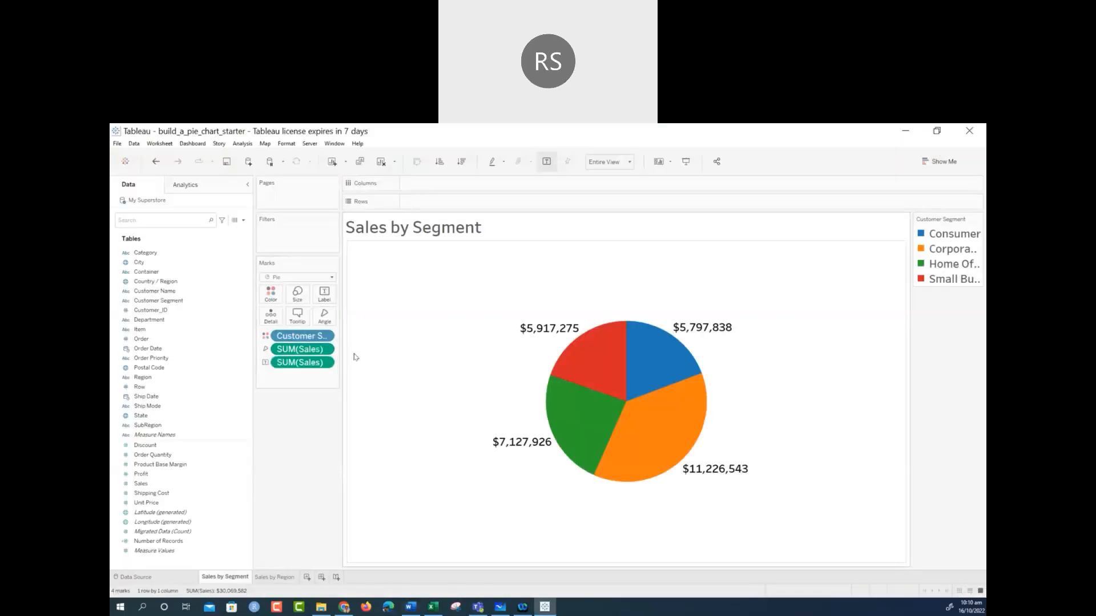
click(337, 281)
click(449, 340)
click(275, 577)
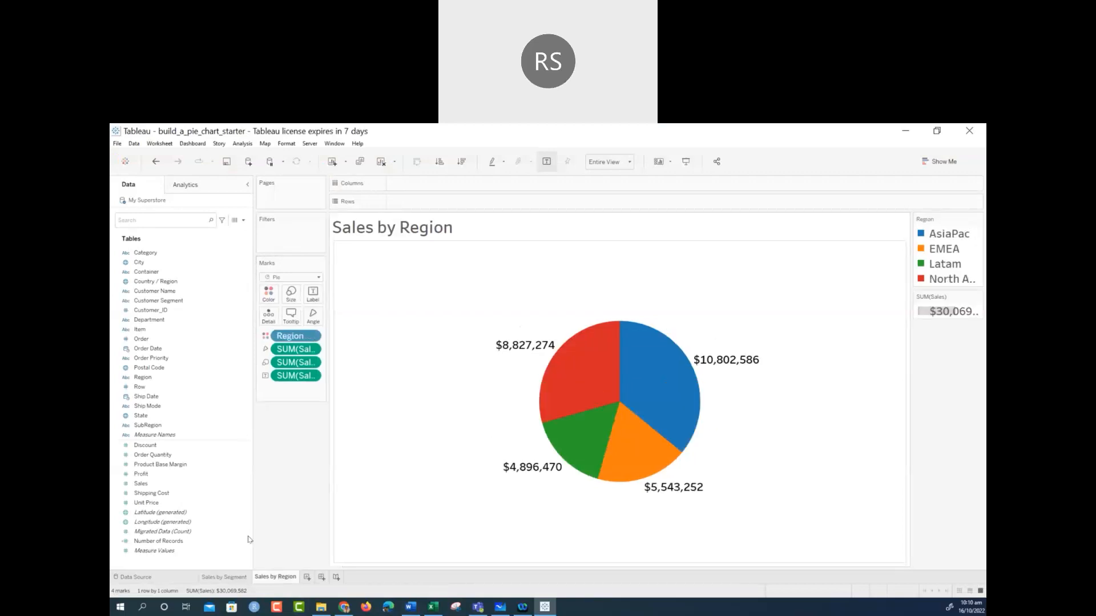
On a new sheet, build a treemap from Customer Segment and Sales using Show Me, and assign Sales to Label
click(942, 166)
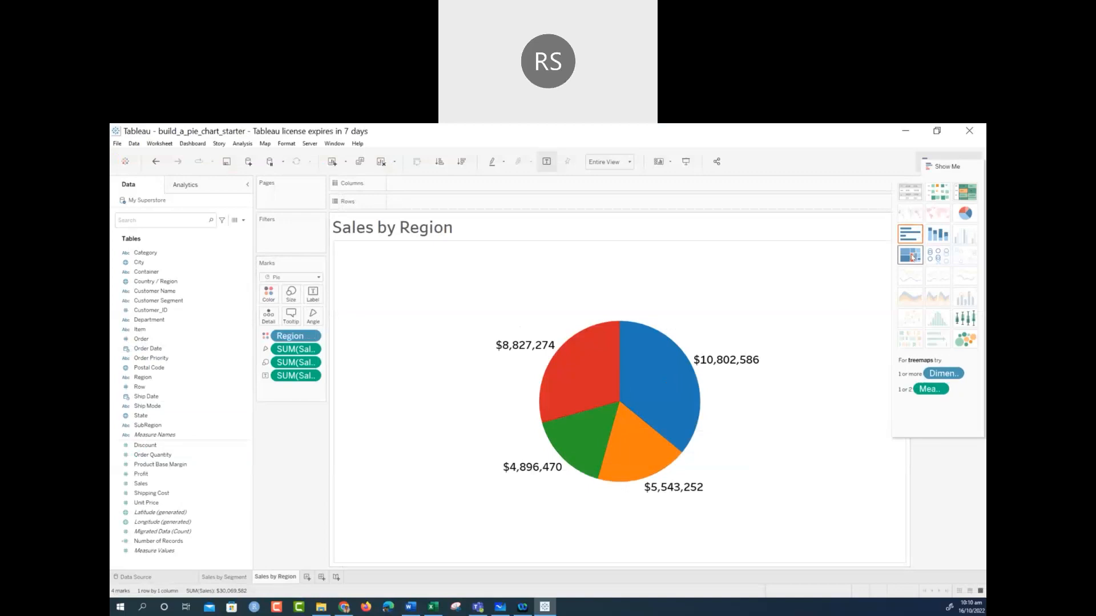
click(307, 577)
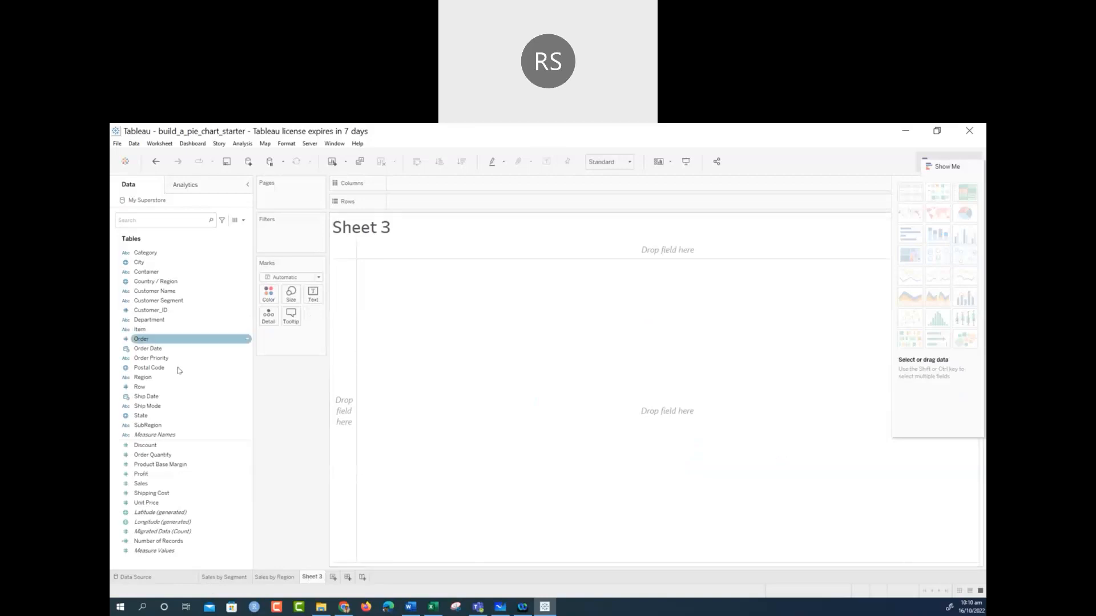
click(146, 489)
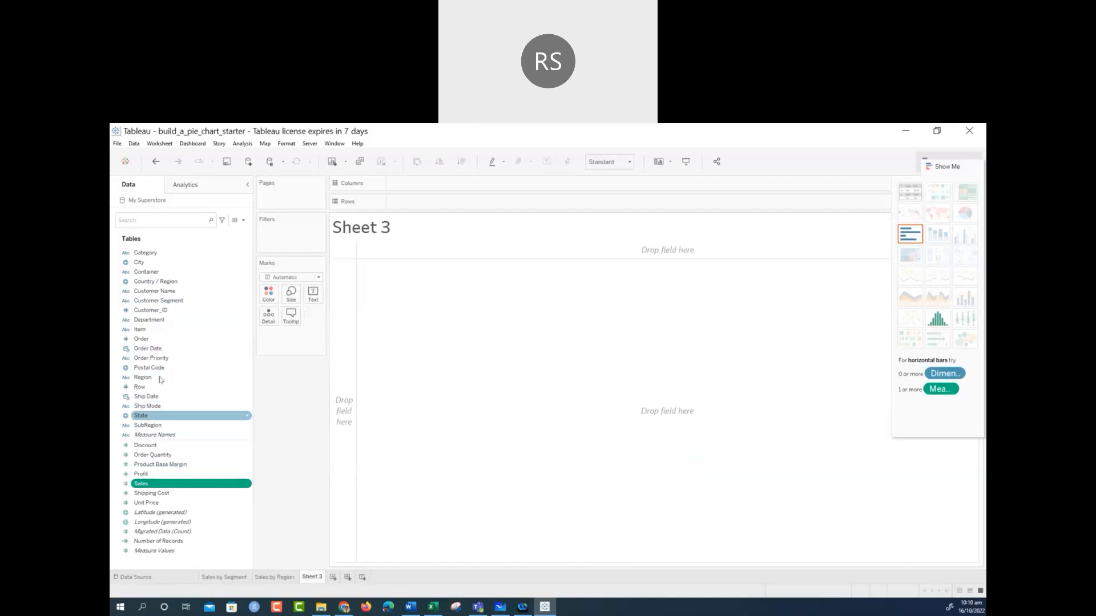
ctrl+click(170, 301)
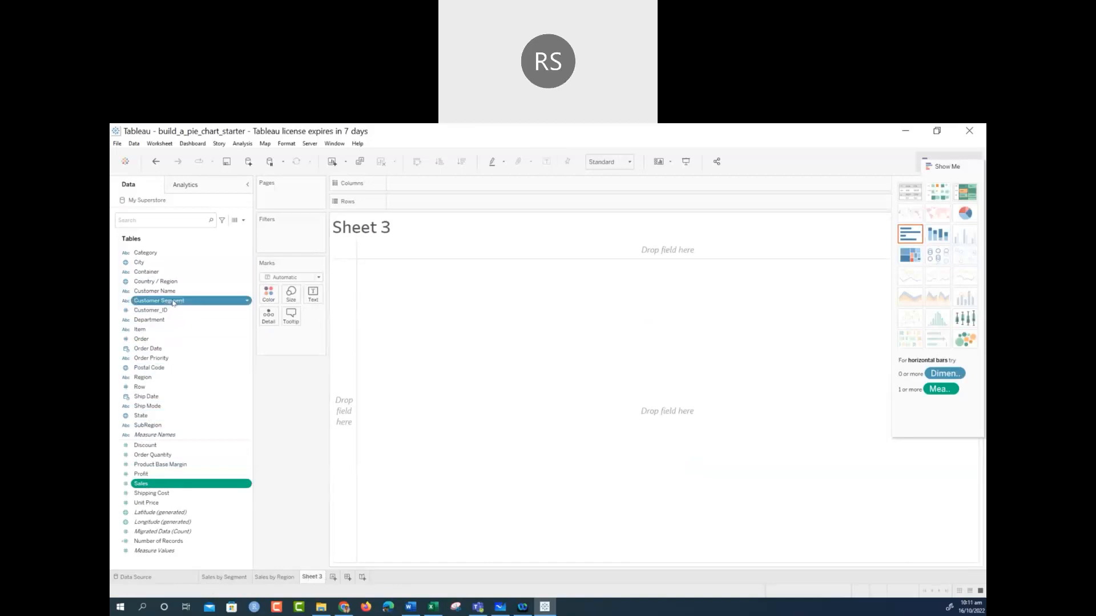
click(911, 258)
mouse_move(606, 323)
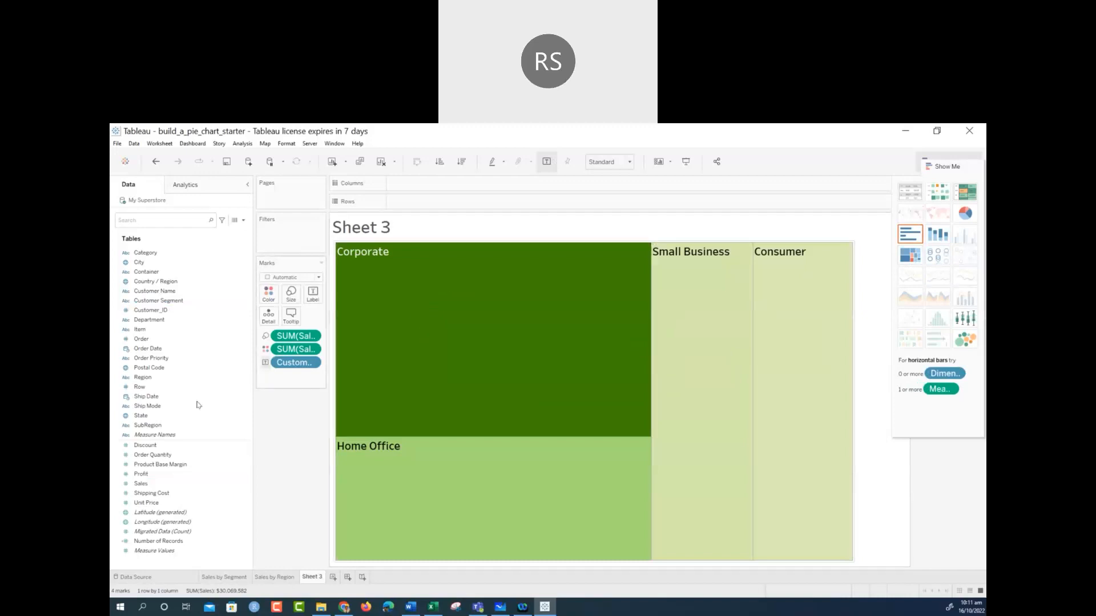
click(149, 485)
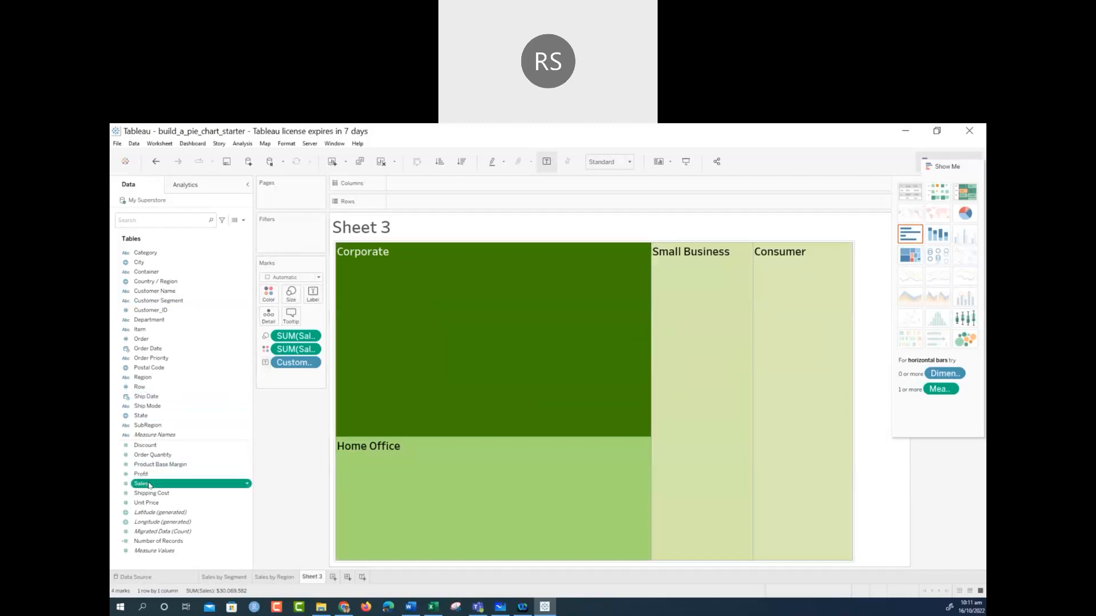
drag(149, 485, 313, 295)
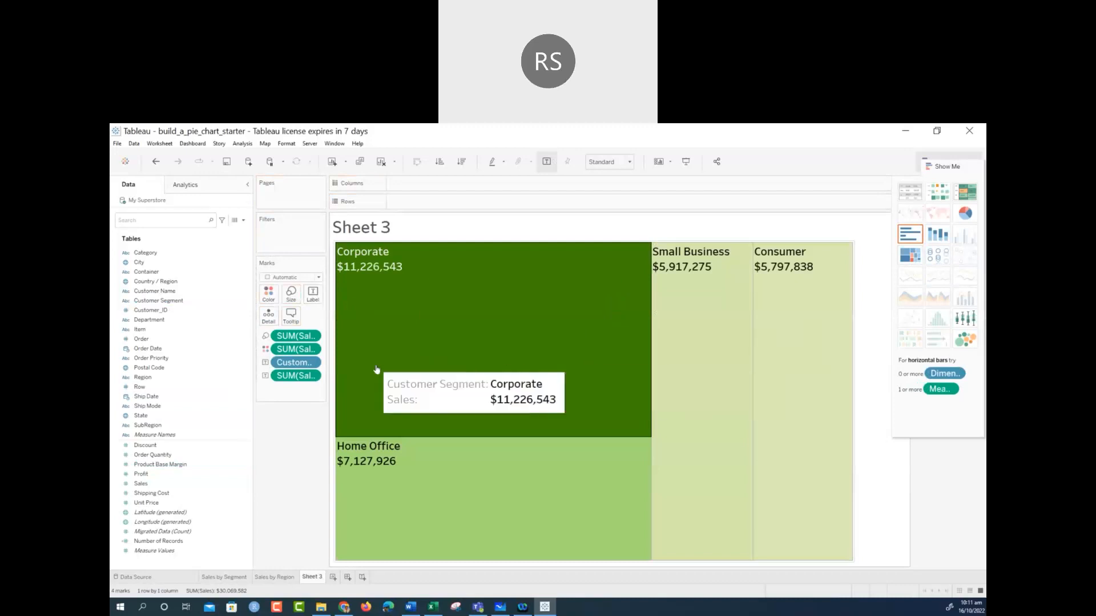
Change the treemap's Sales color palette to Orange-Gold
click(267, 296)
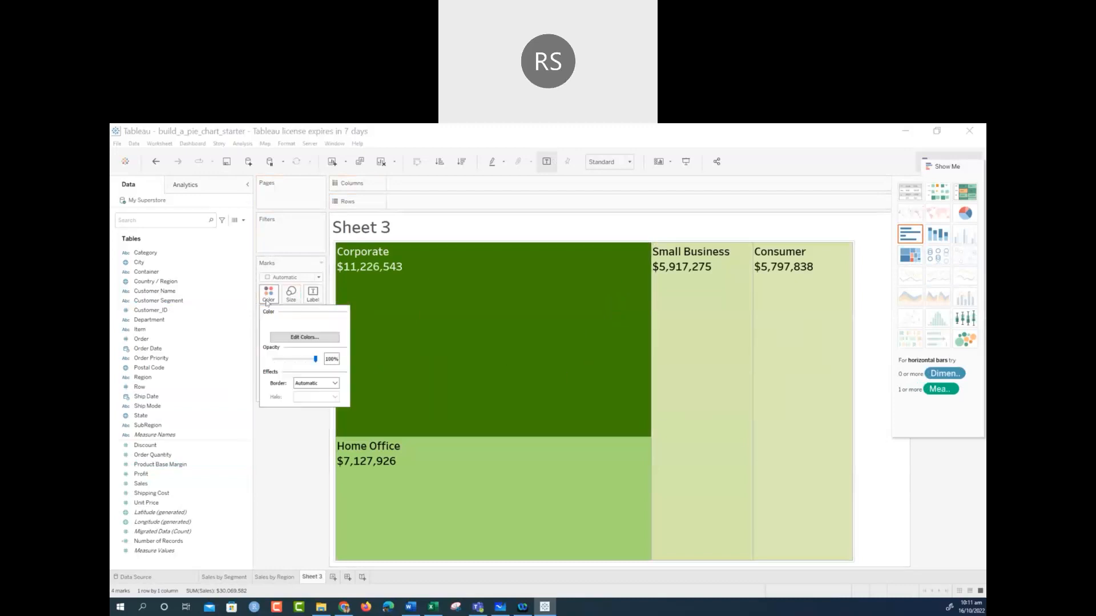
click(288, 341)
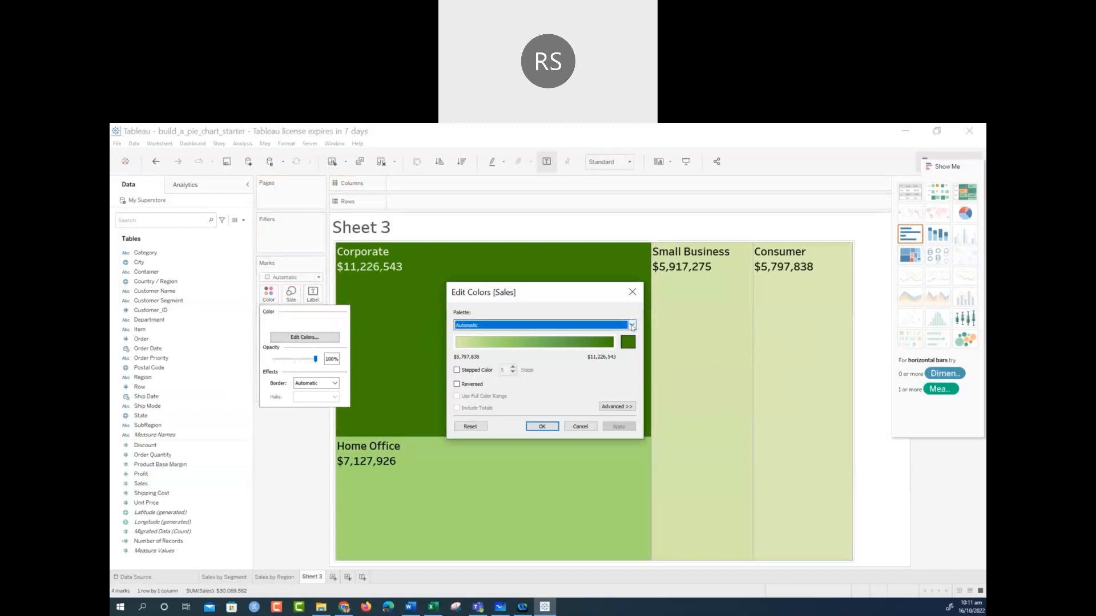
click(632, 325)
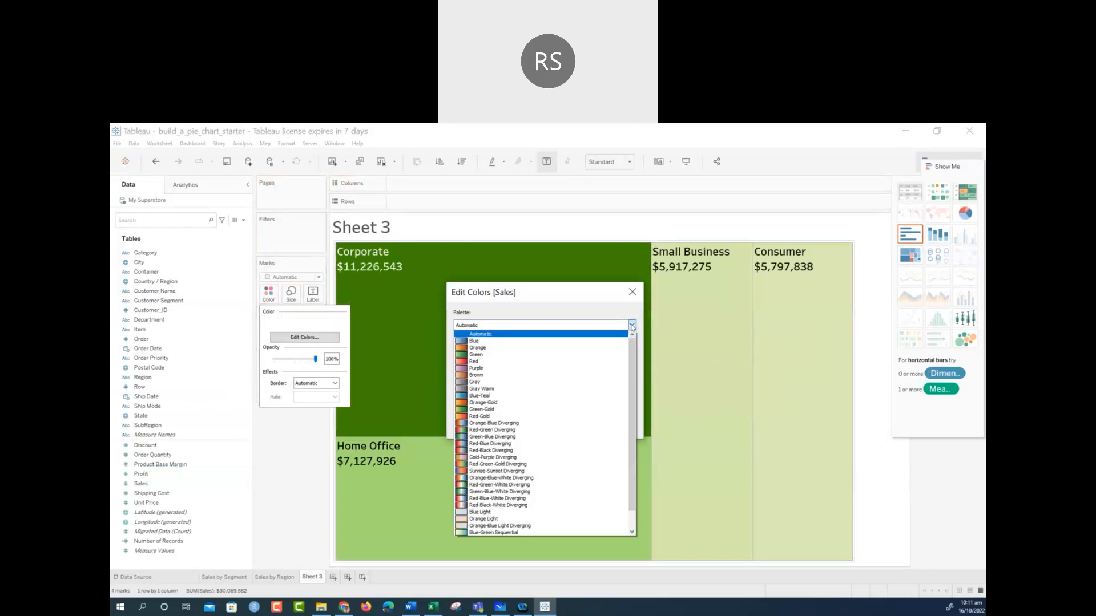
click(495, 403)
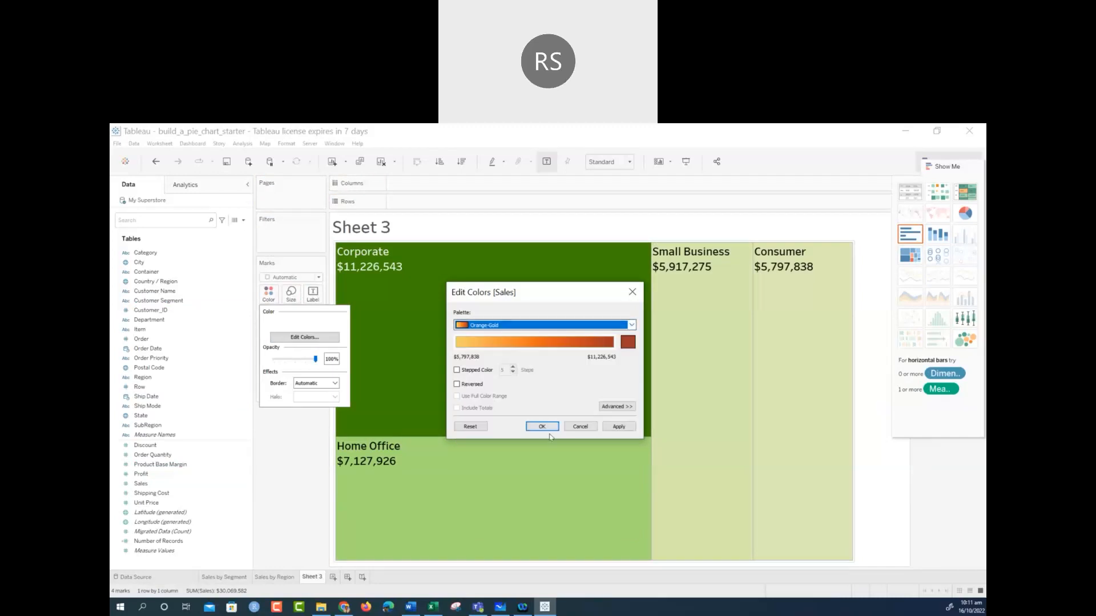
click(615, 428)
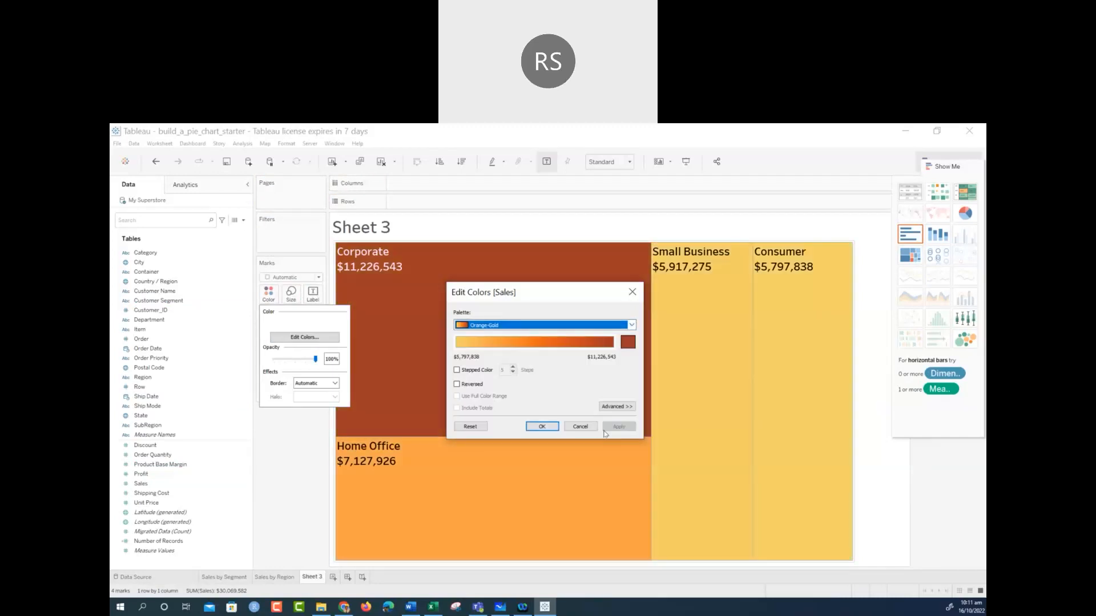
click(541, 427)
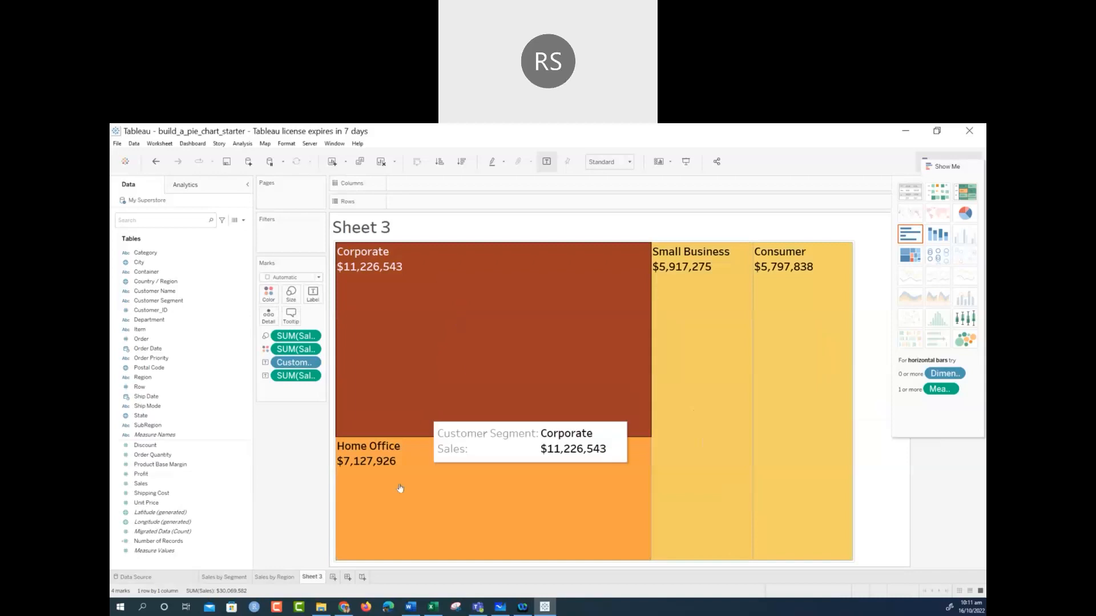
Rename the customer segment treemap sheet as "TreeMap Sales by Segment"
double_click(318, 580)
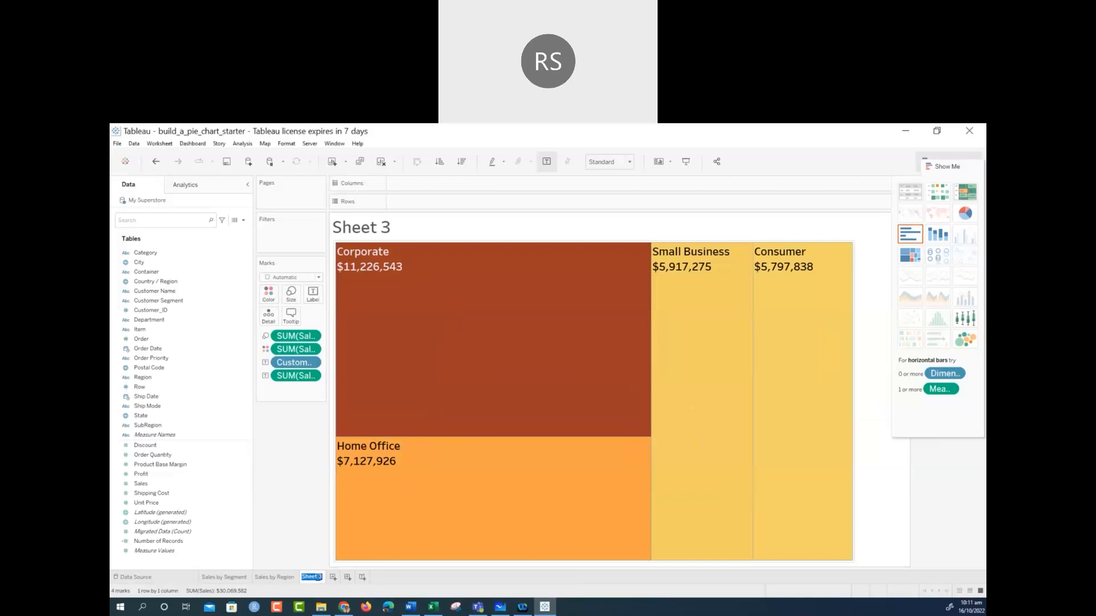
text(TreeMap Sales)
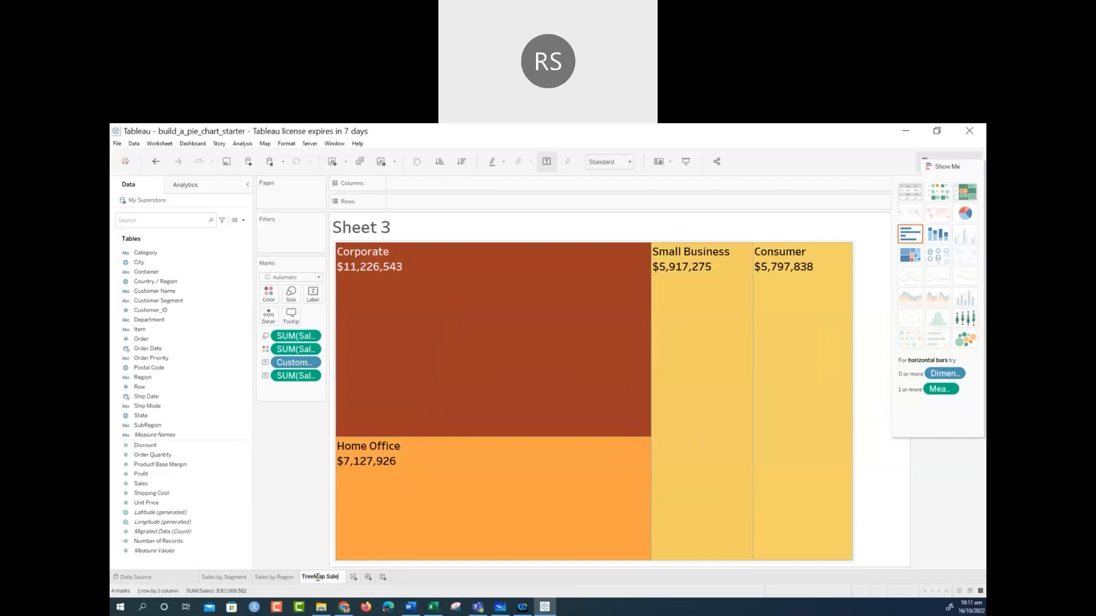
text( by Segment)
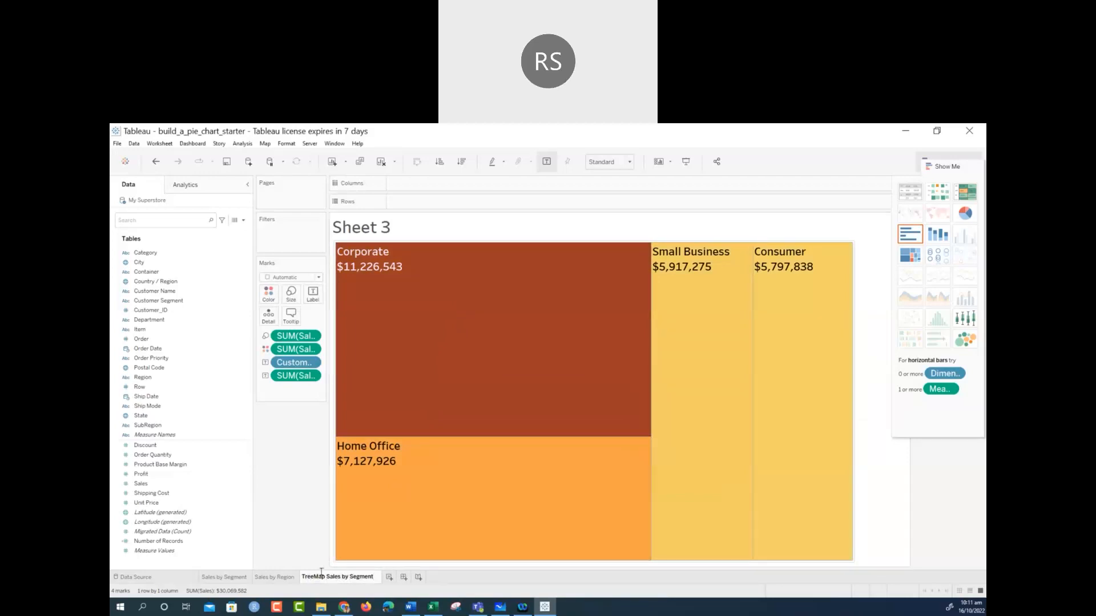
click(501, 506)
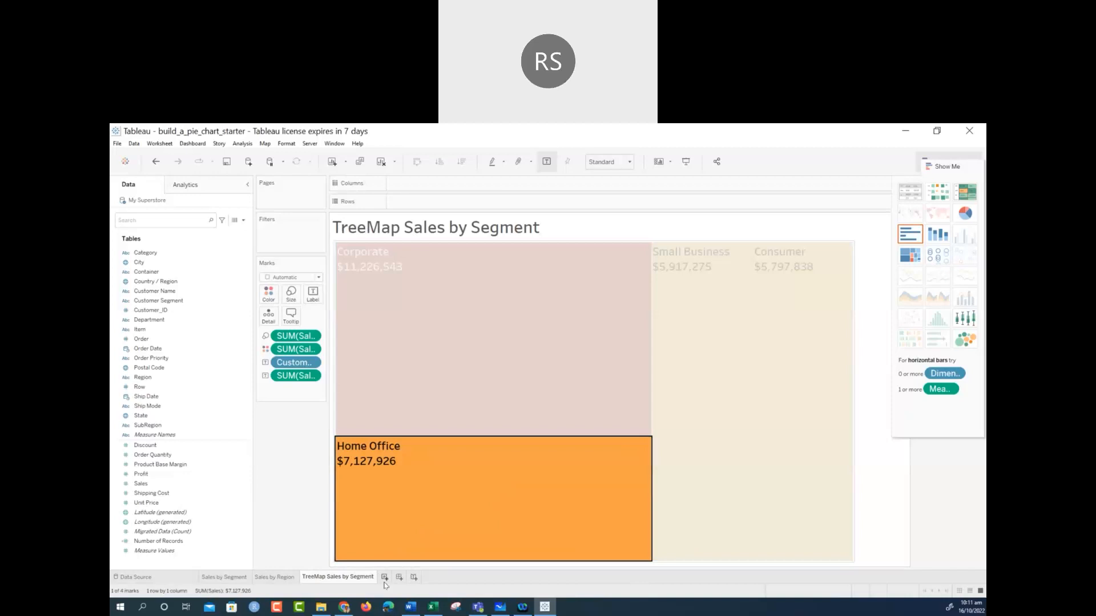
Add a new worksheet and name it "TreeMap Sales by Region"
mouse_move(352, 581)
click(386, 577)
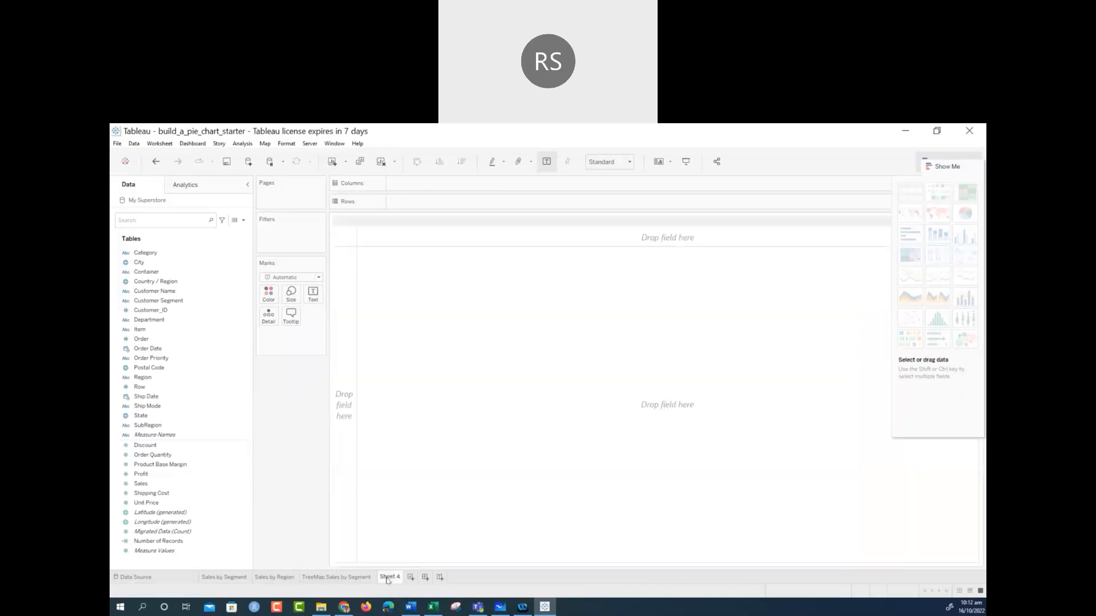
double_click(393, 578)
text(TreeMap)
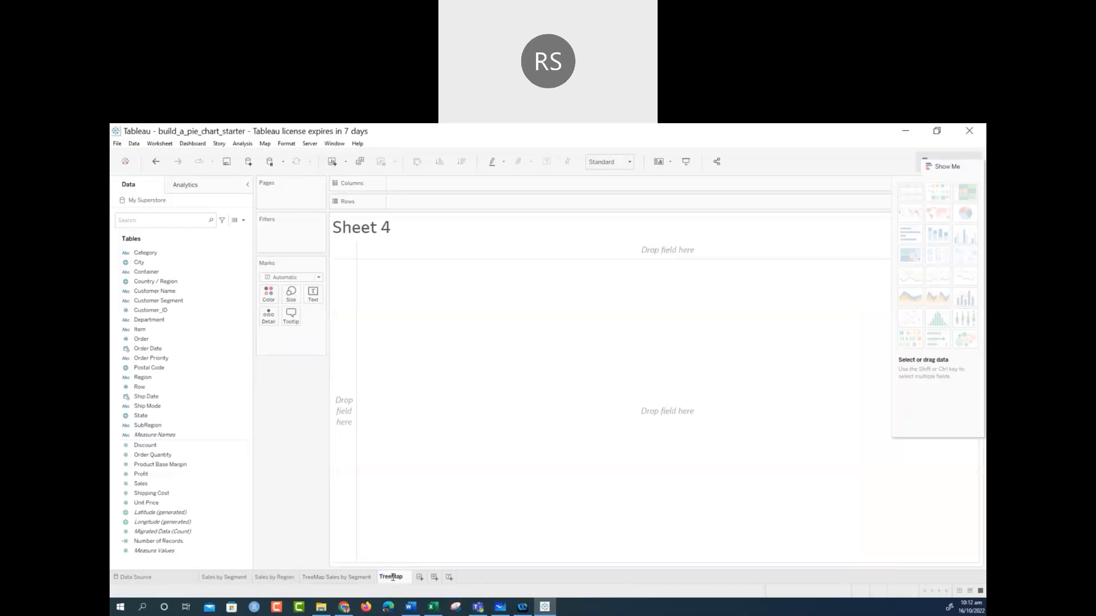
text( S)
text(ales by Region)
click(497, 504)
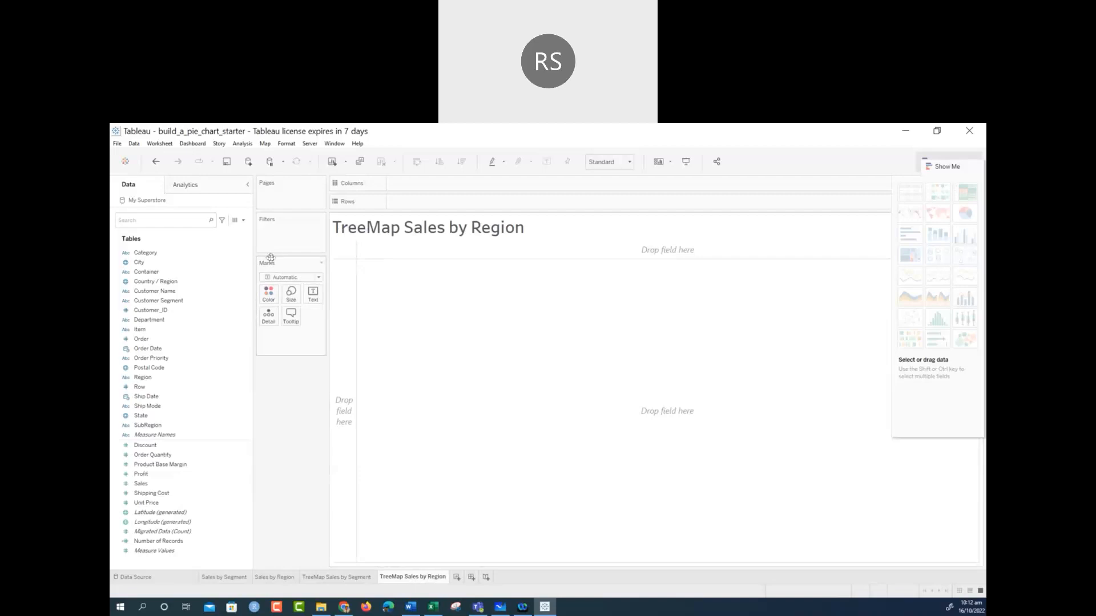
Try building the region view with the Polygon mark type, Sales on Detail and Region on Color
click(317, 278)
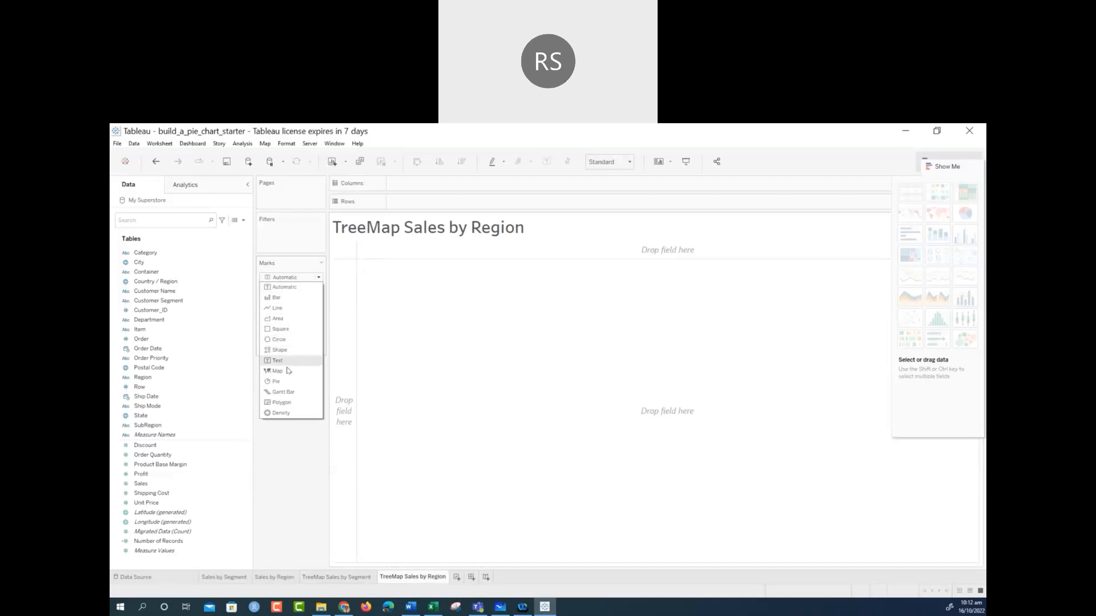
click(281, 404)
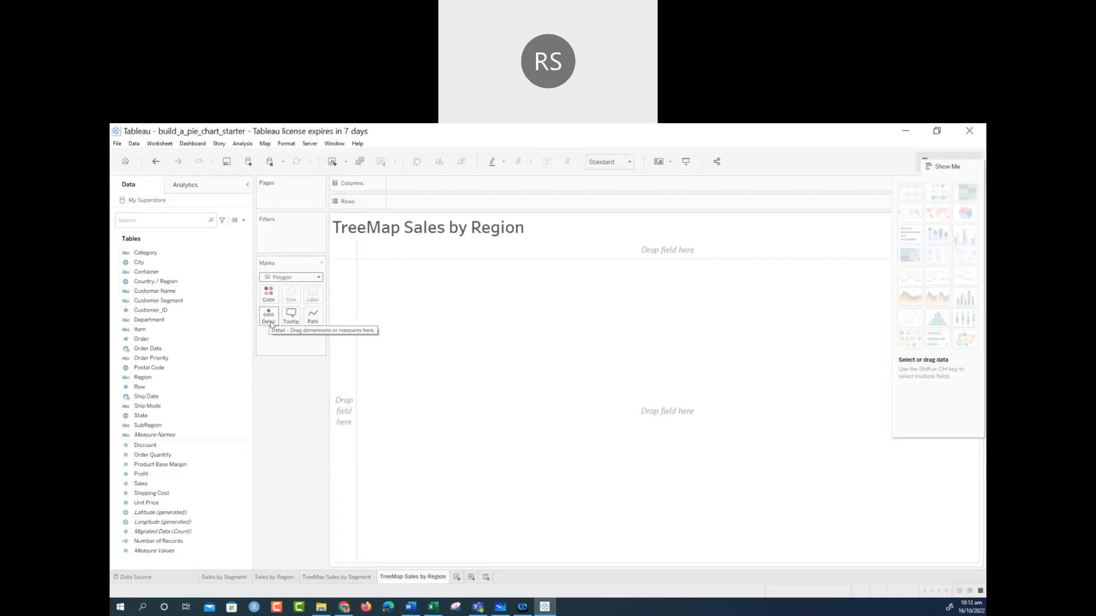
click(191, 340)
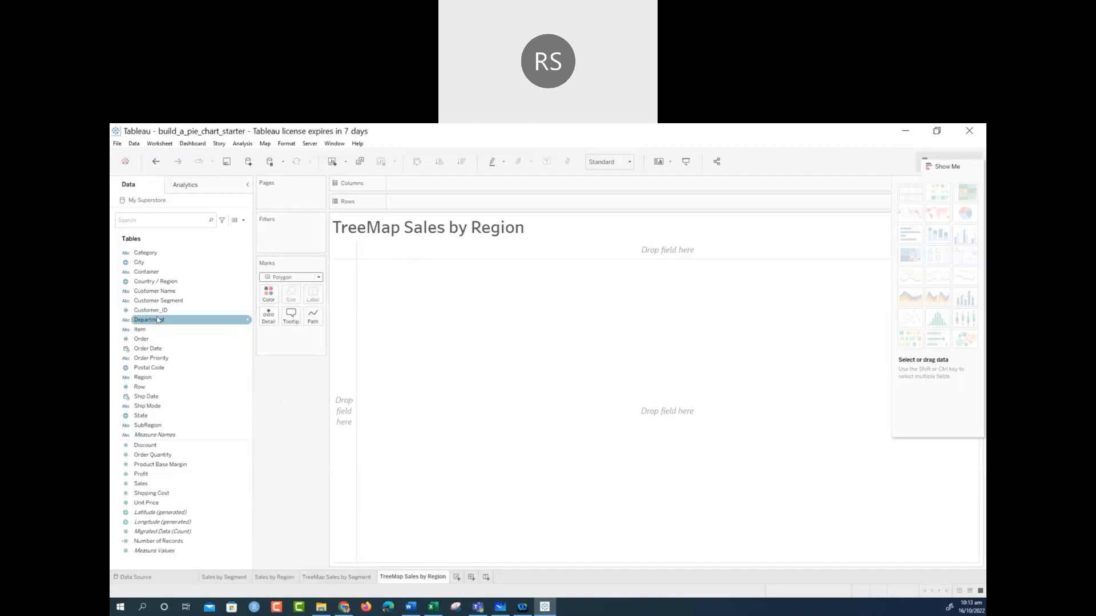
click(147, 293)
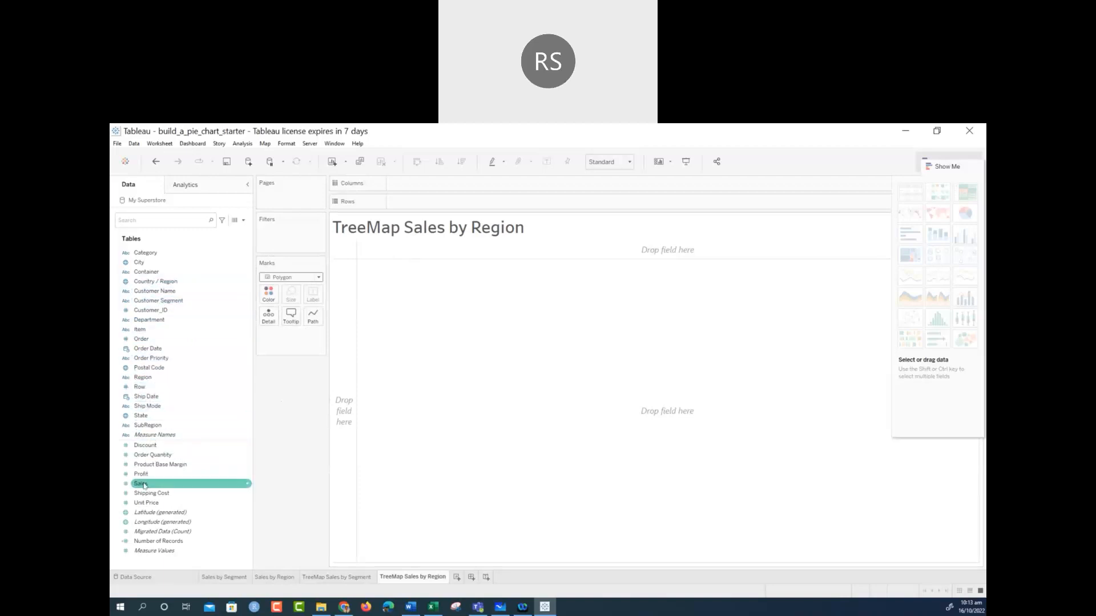
drag(143, 485, 268, 317)
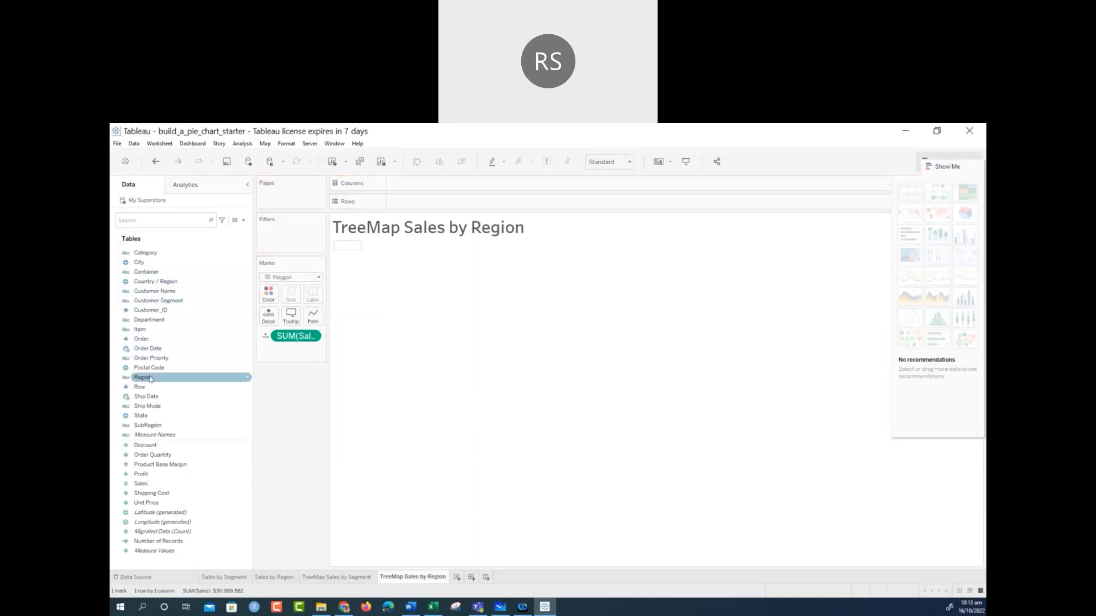
drag(150, 379, 315, 323)
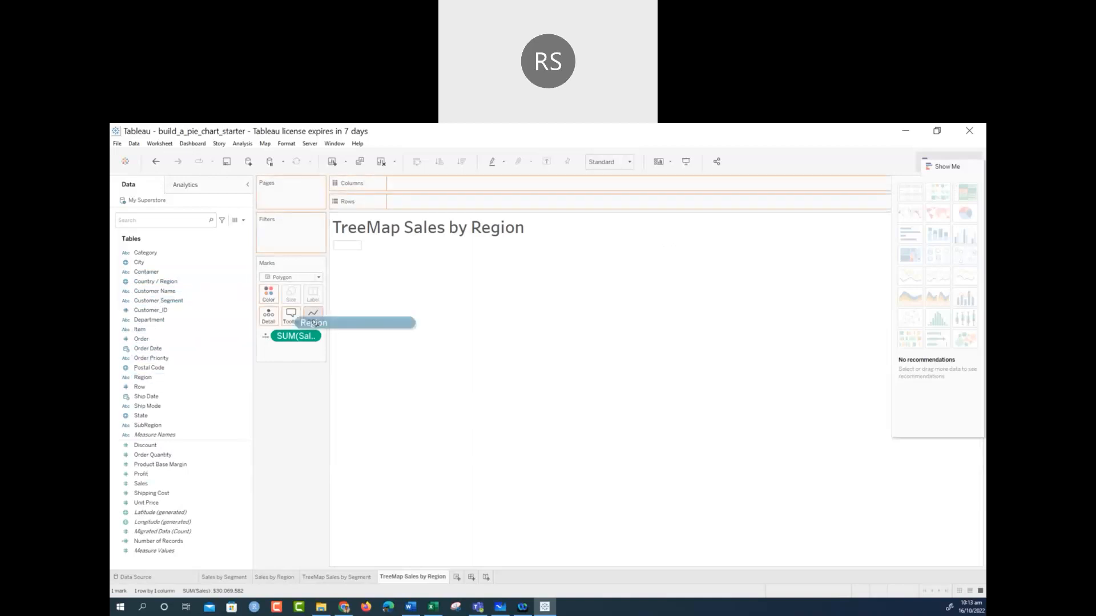
drag(314, 324, 273, 298)
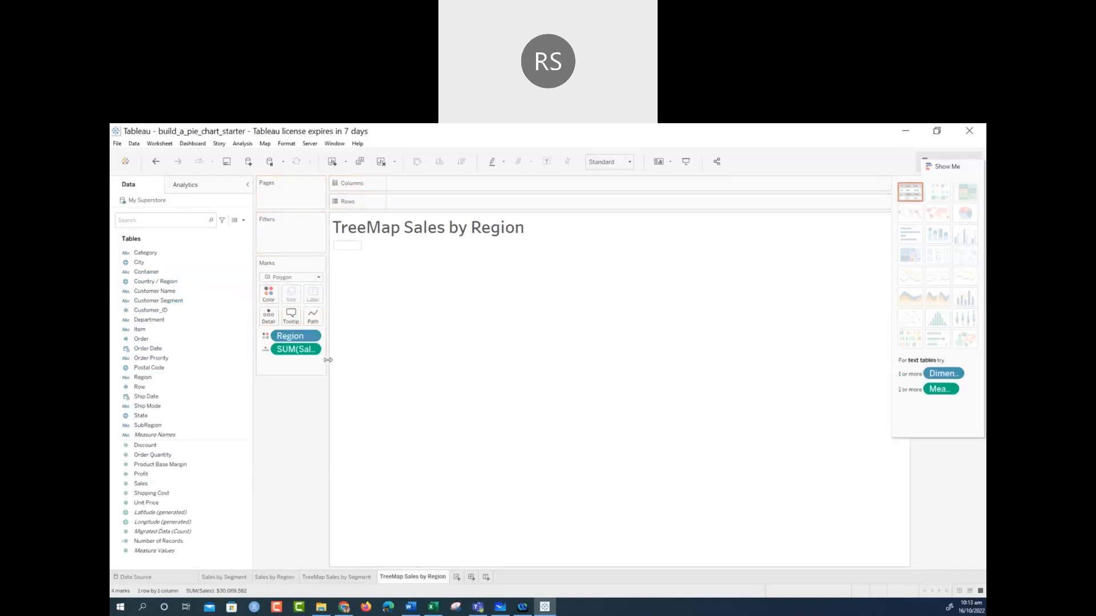
Change the mark type of the region sheet to Text
click(320, 278)
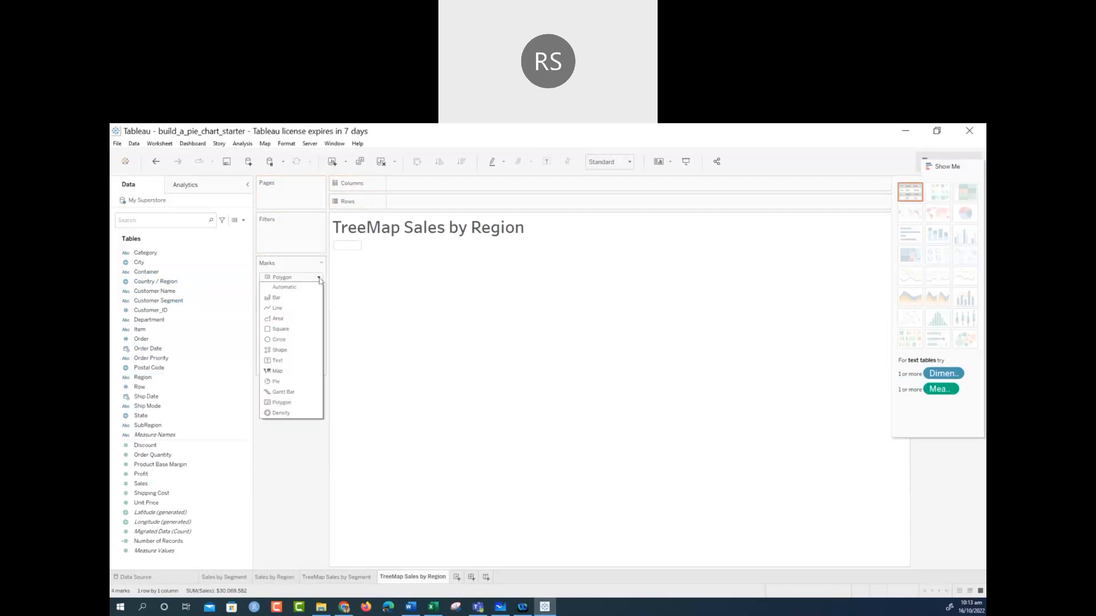
click(319, 278)
click(320, 278)
click(278, 361)
mouse_move(423, 253)
drag(450, 251, 348, 271)
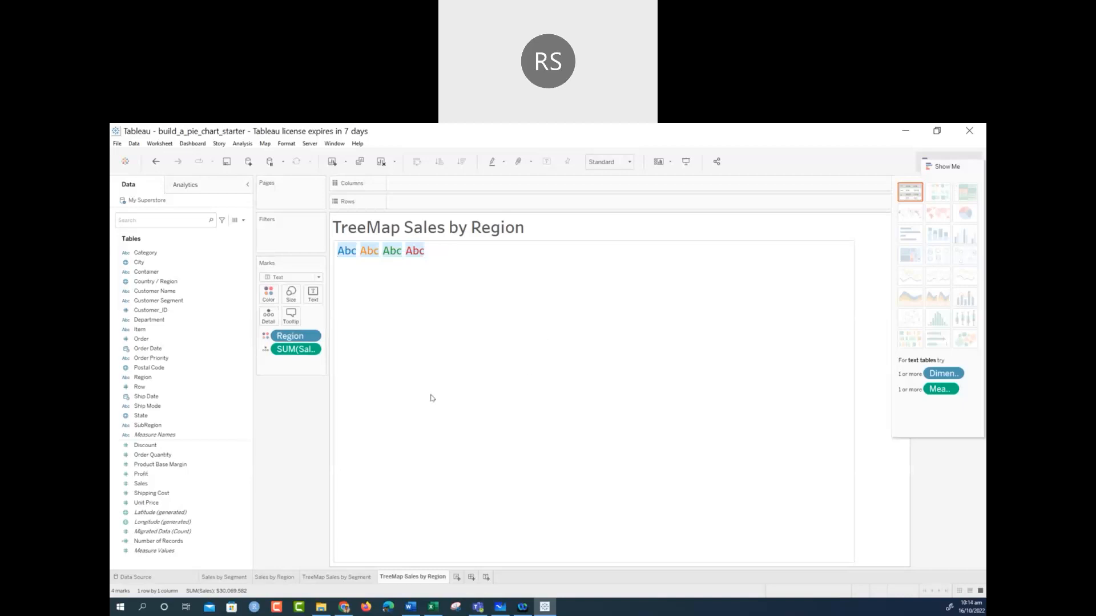
mouse_move(362, 254)
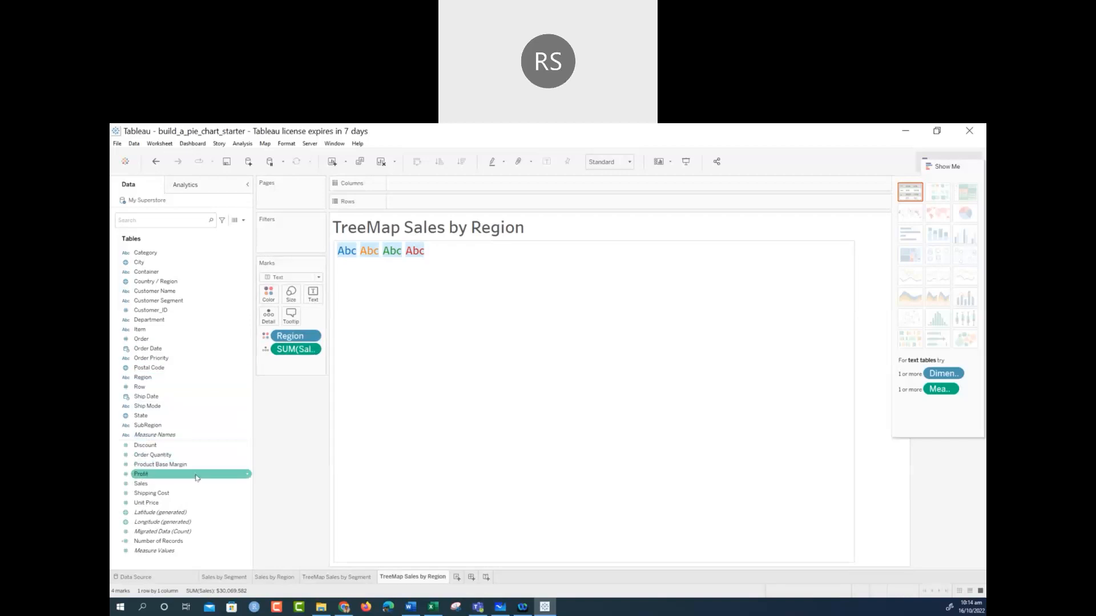
Assign Sales to Text so each region mark is labelled with its sales amount
click(171, 484)
drag(234, 418, 313, 294)
mouse_move(563, 263)
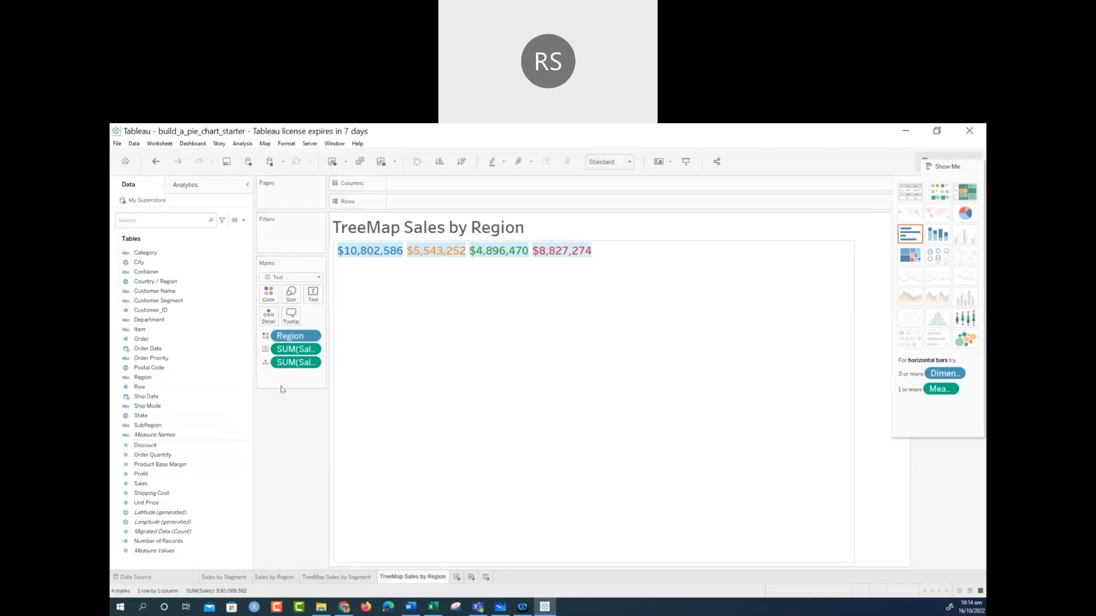
Remove the duplicate Sales field from Detail and the Region field from Color
click(314, 364)
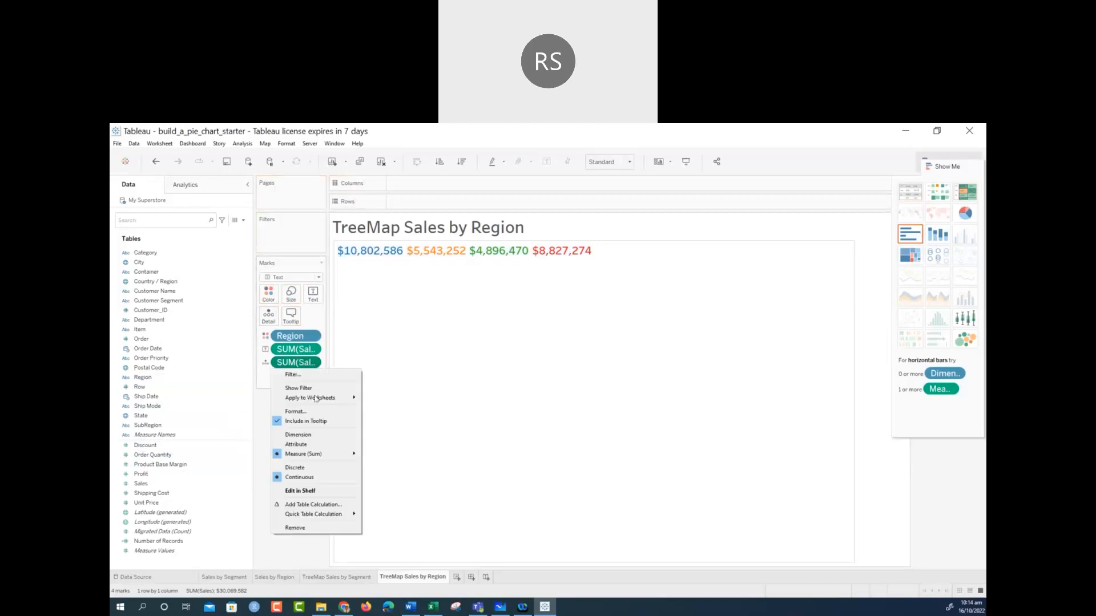
click(307, 529)
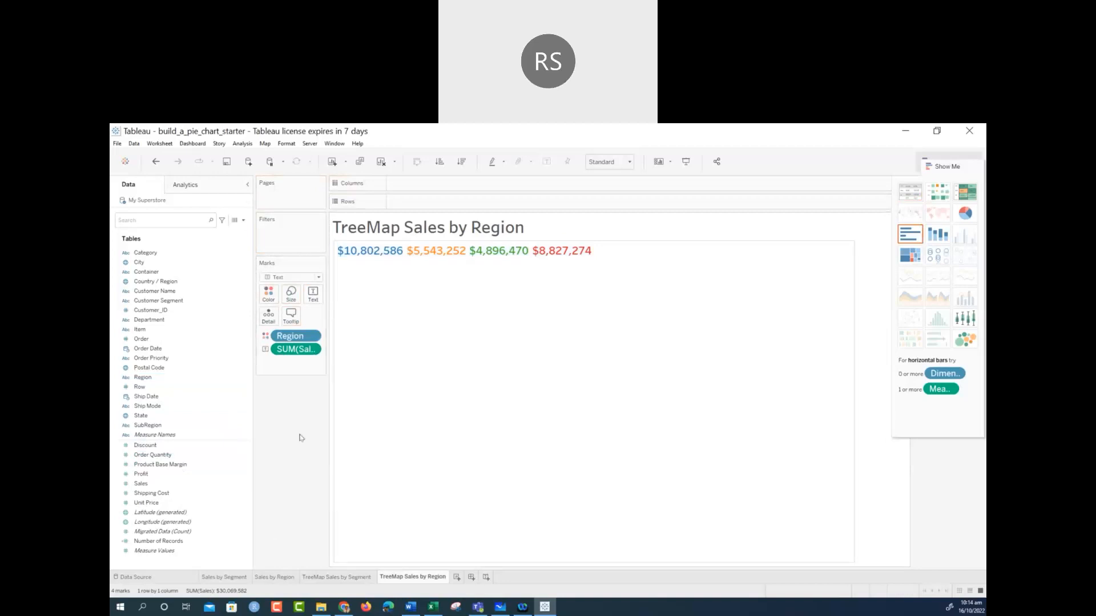
click(313, 337)
click(313, 492)
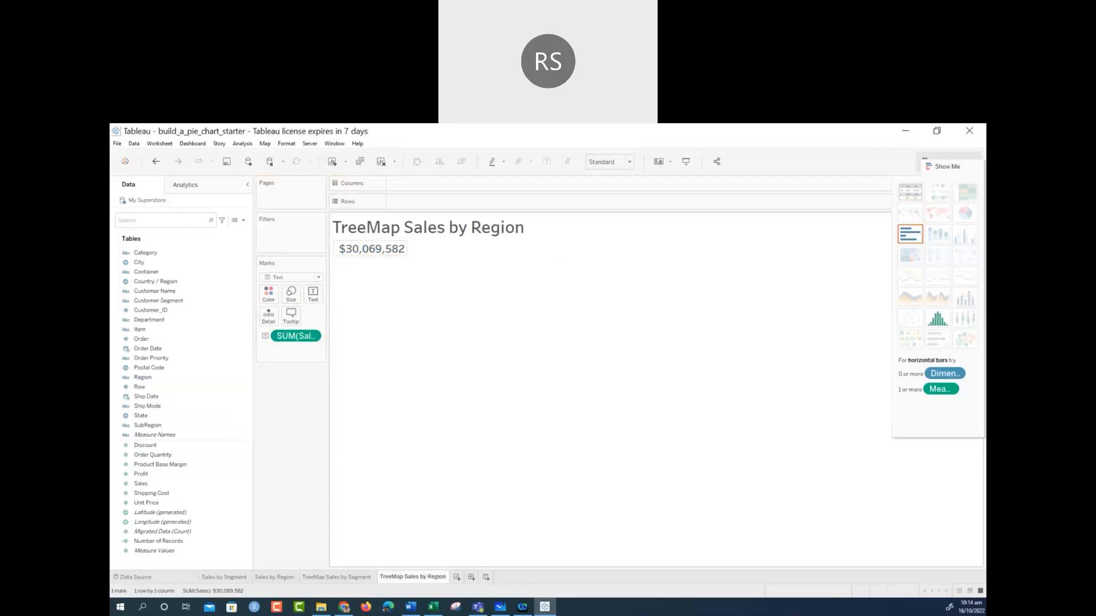
Rename the "TreeMap Sales by Region" sheet as "Card Sales by Region"
right_click(401, 578)
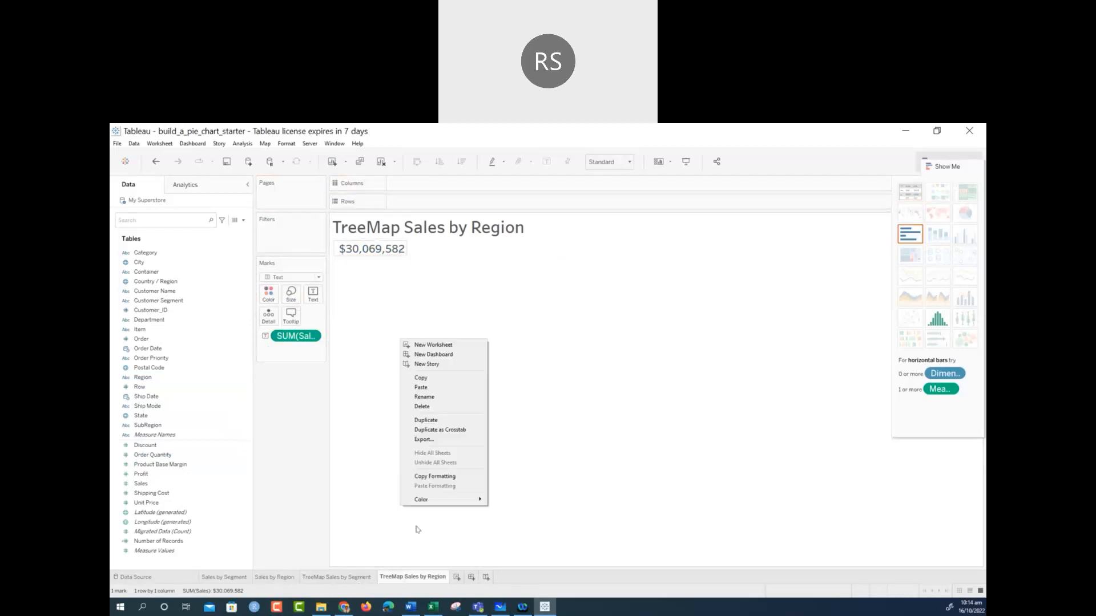
click(424, 397)
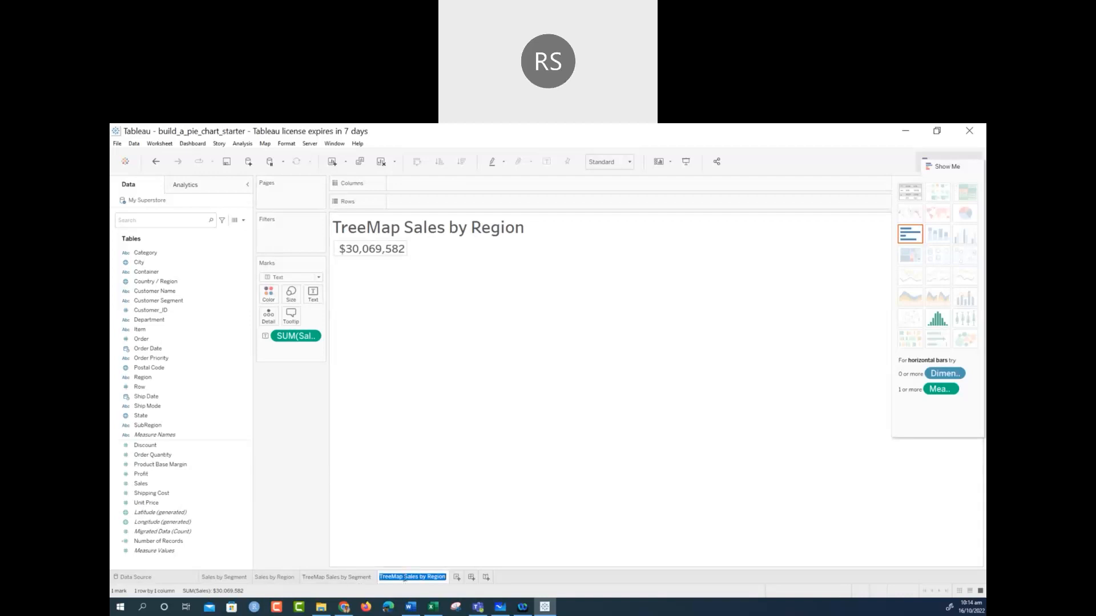
drag(405, 577, 334, 581)
key(Left)
key(BackSpace)
key(BackSpace)
key(BackSpace)
key(BackSpace)
key(BackSpace)
key(BackSpace)
key(BackSpace)
text(Card)
key(Return)
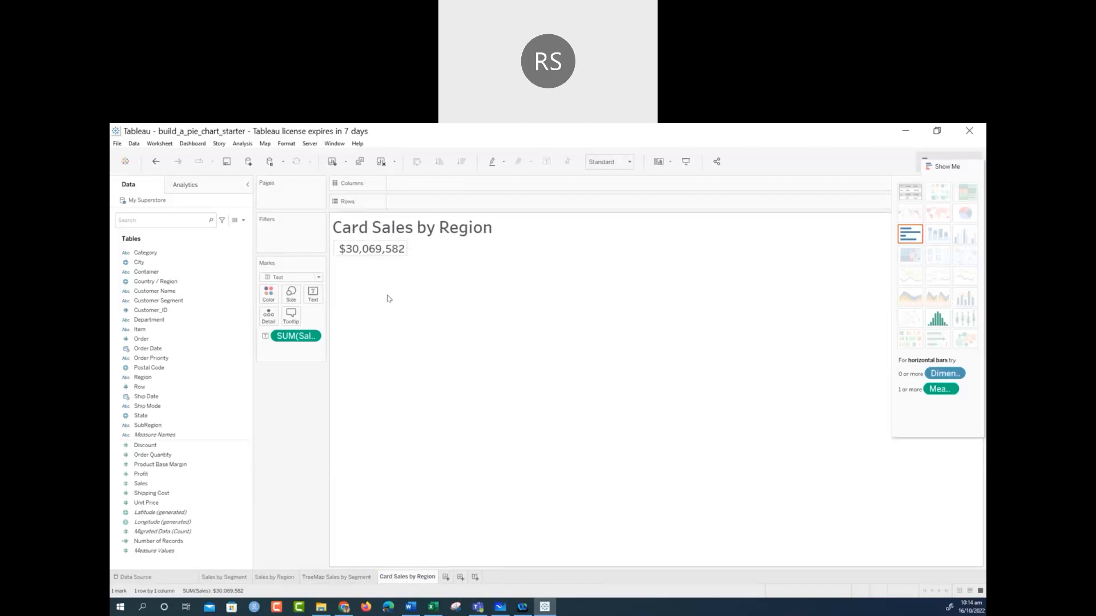
Add Region as a filter on the card sheet with AsiaPac, EMEA, Latam and North America all selected from the list
right_click(368, 254)
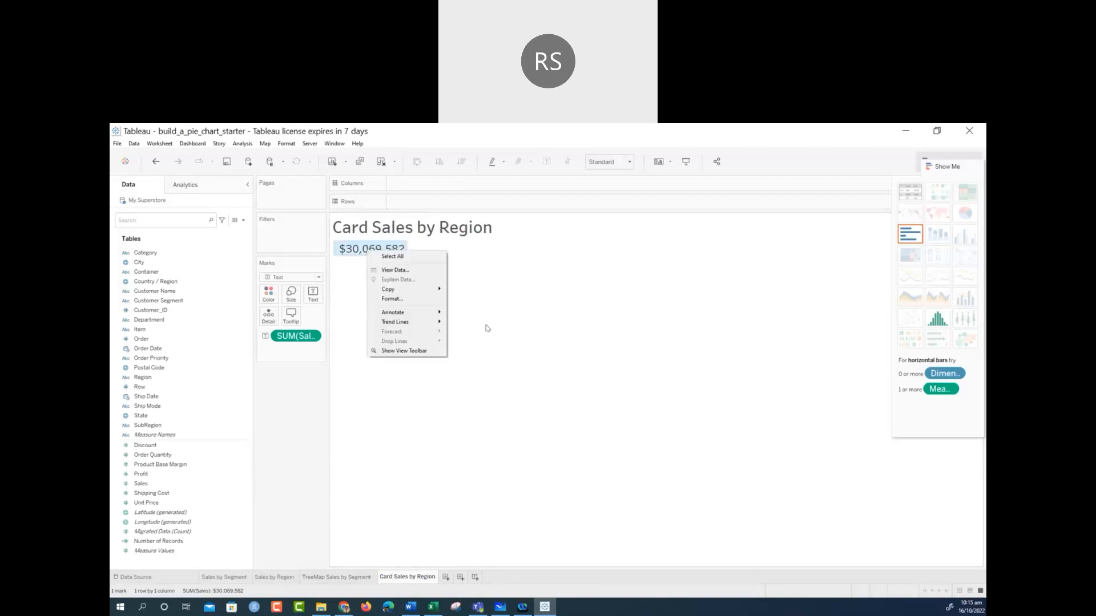
click(522, 335)
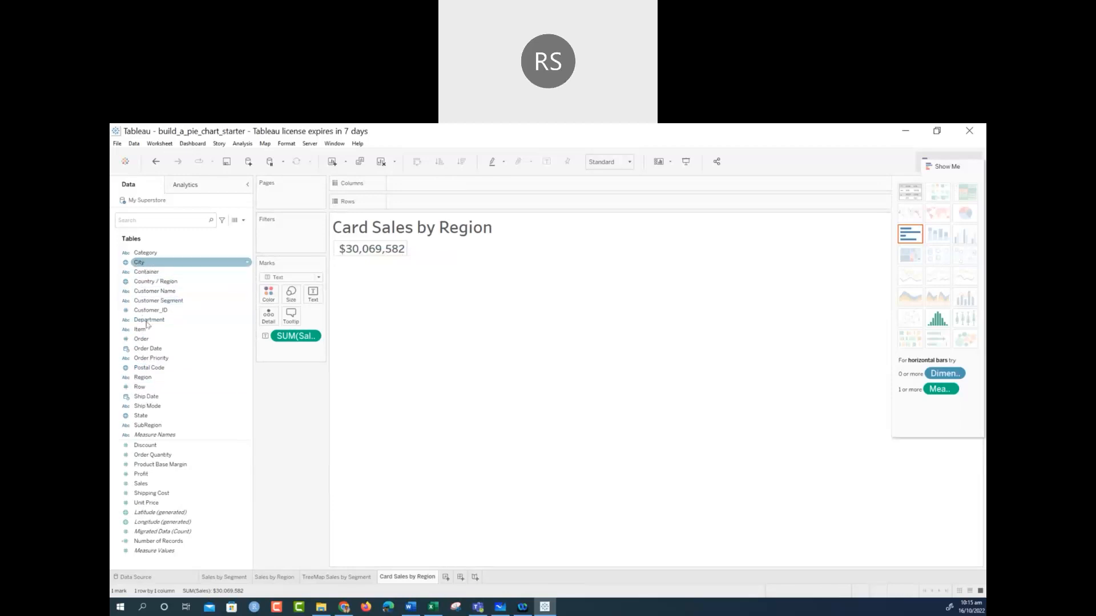
drag(144, 378, 288, 234)
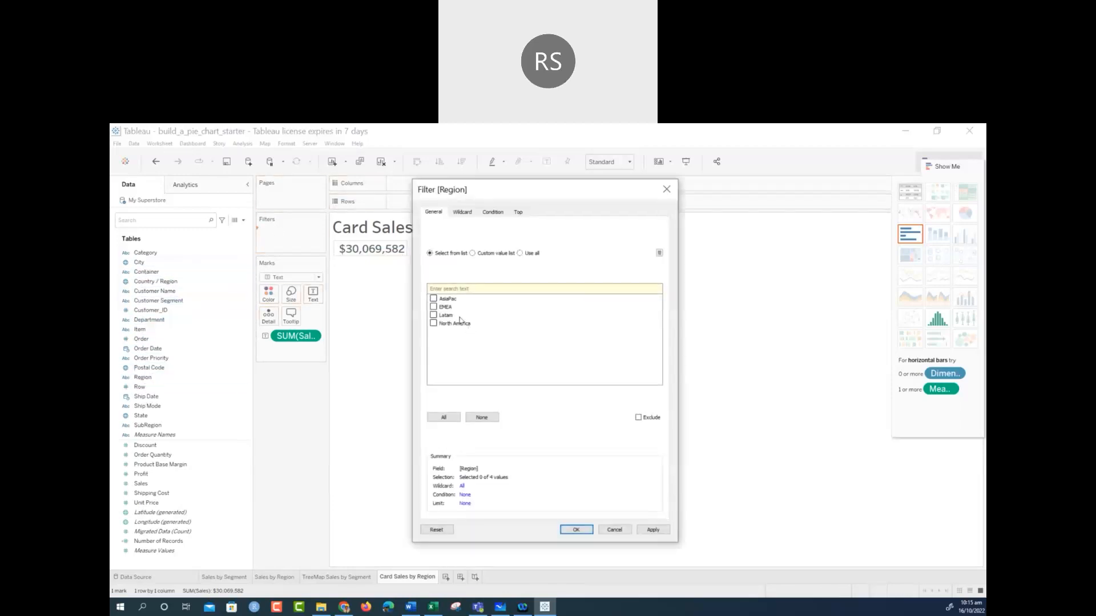
click(520, 254)
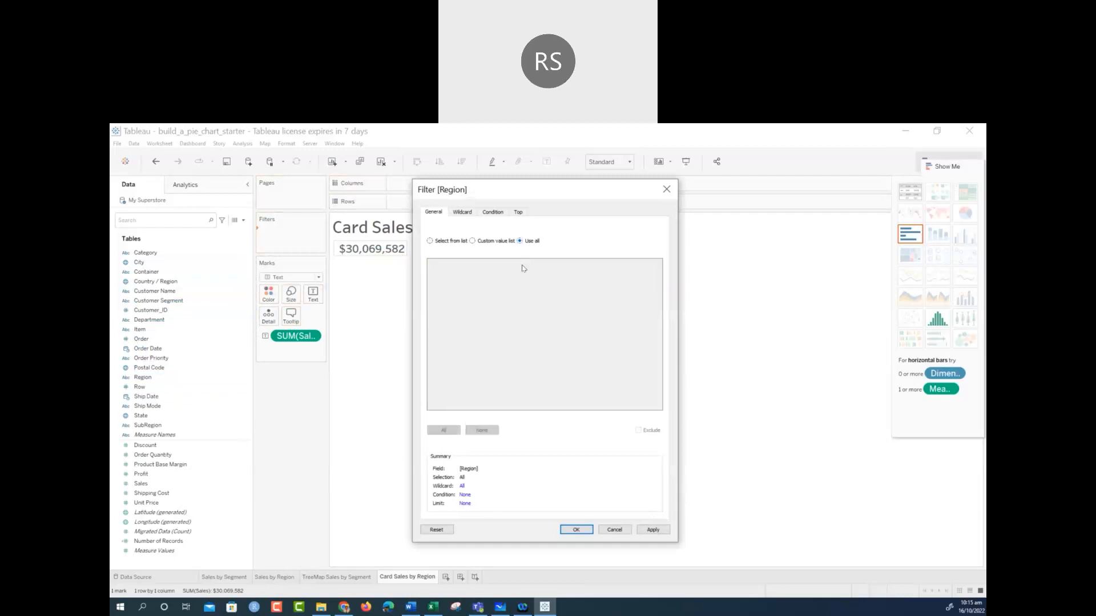
click(472, 241)
click(437, 242)
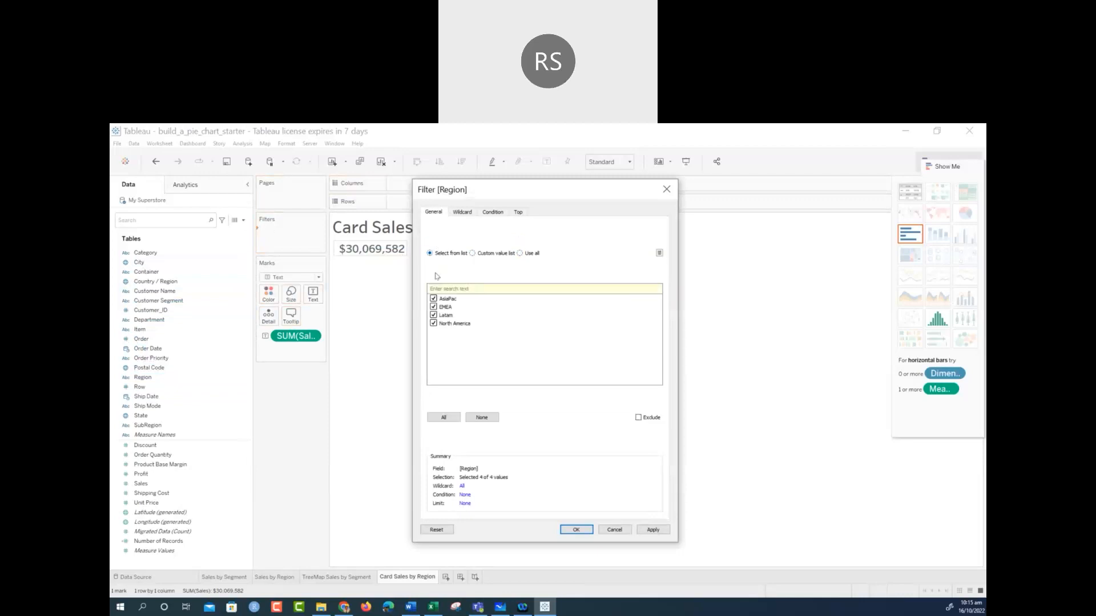
click(651, 529)
click(576, 530)
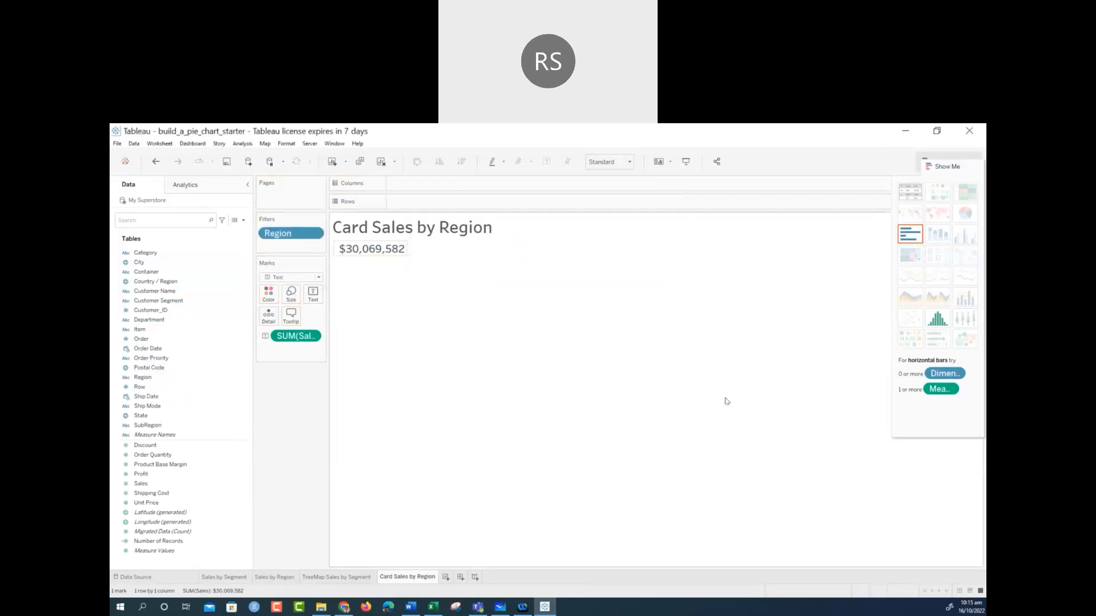
Close Show Me and display the Region filter control beside the card
click(948, 164)
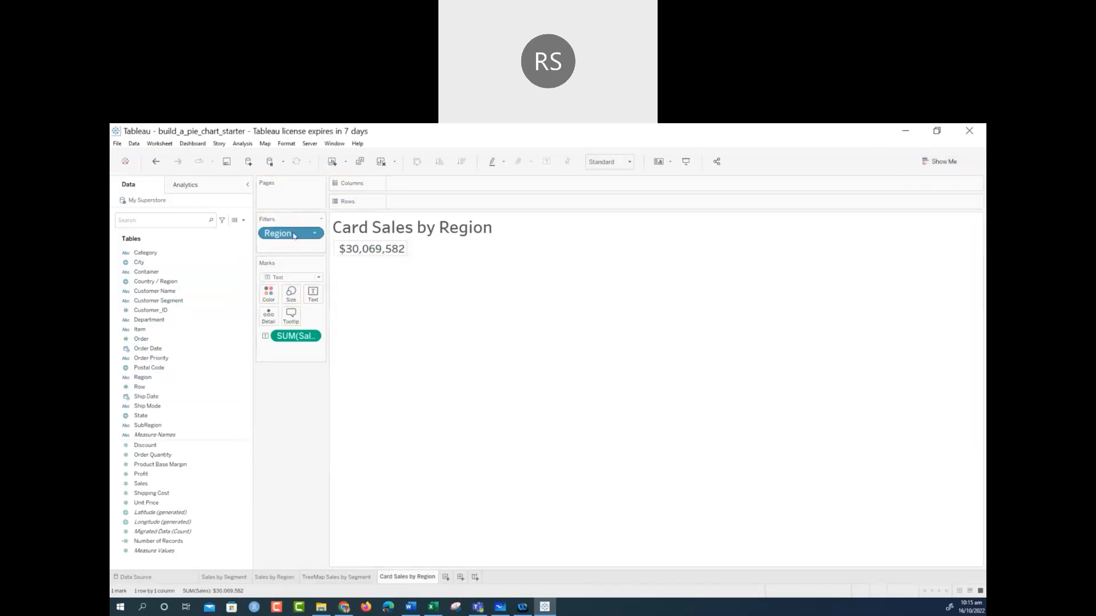
click(316, 235)
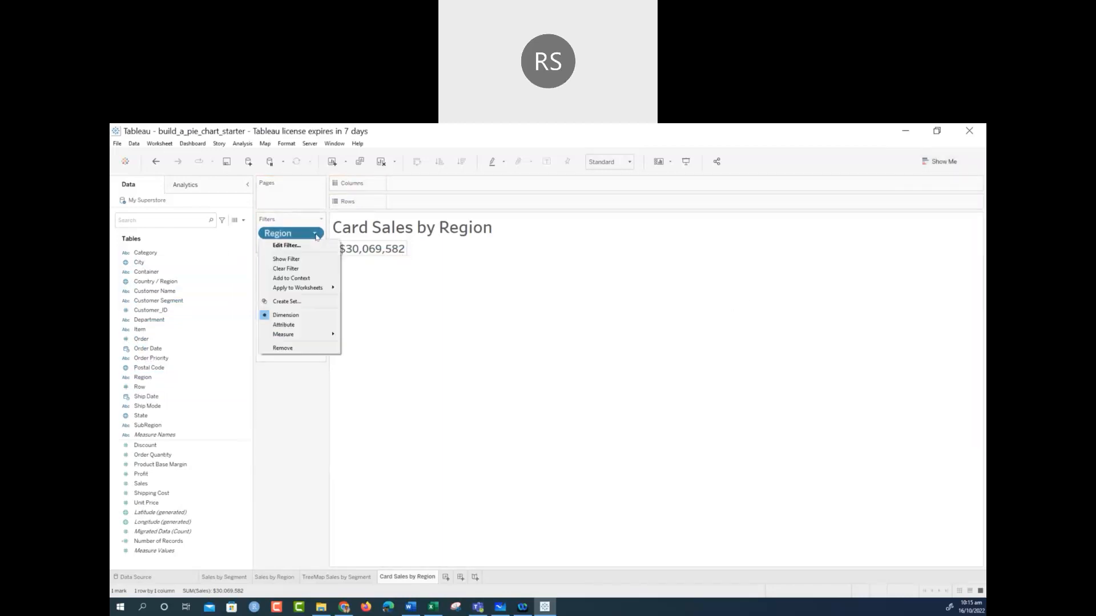
click(288, 258)
Test the card with different combinations of AsiaPac, EMEA and Latam in the Region filter, ending with all regions selected
click(920, 236)
click(921, 284)
click(920, 268)
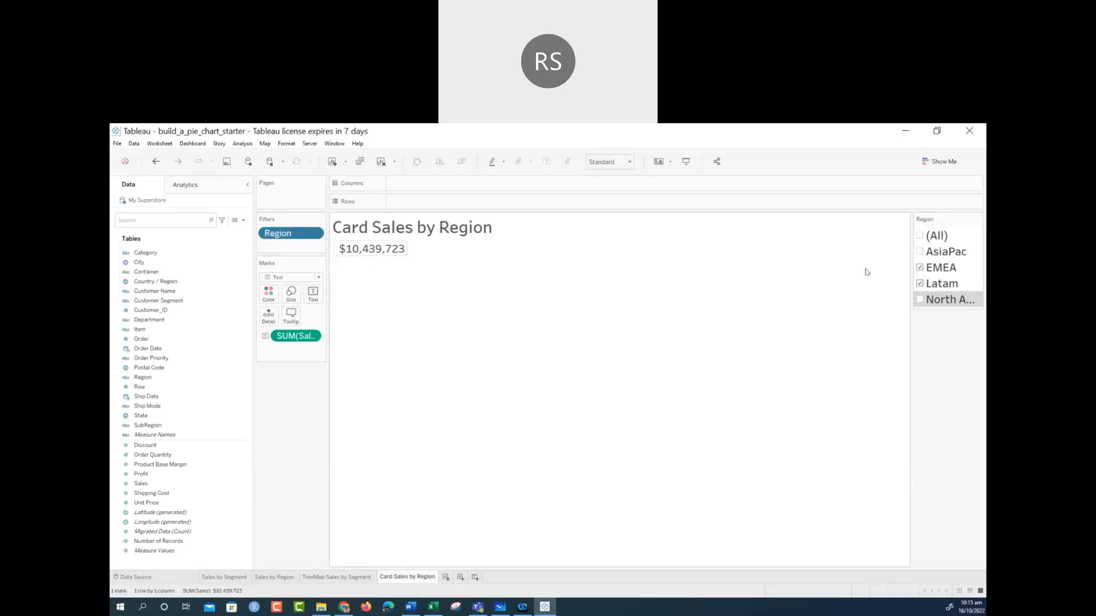
click(919, 251)
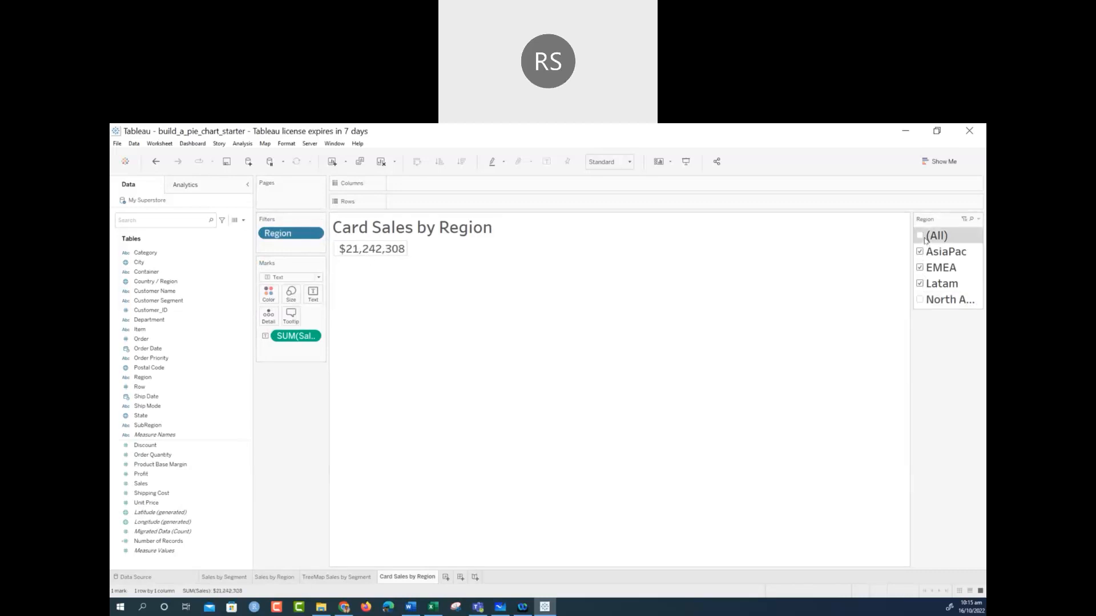
click(920, 283)
click(920, 284)
click(920, 253)
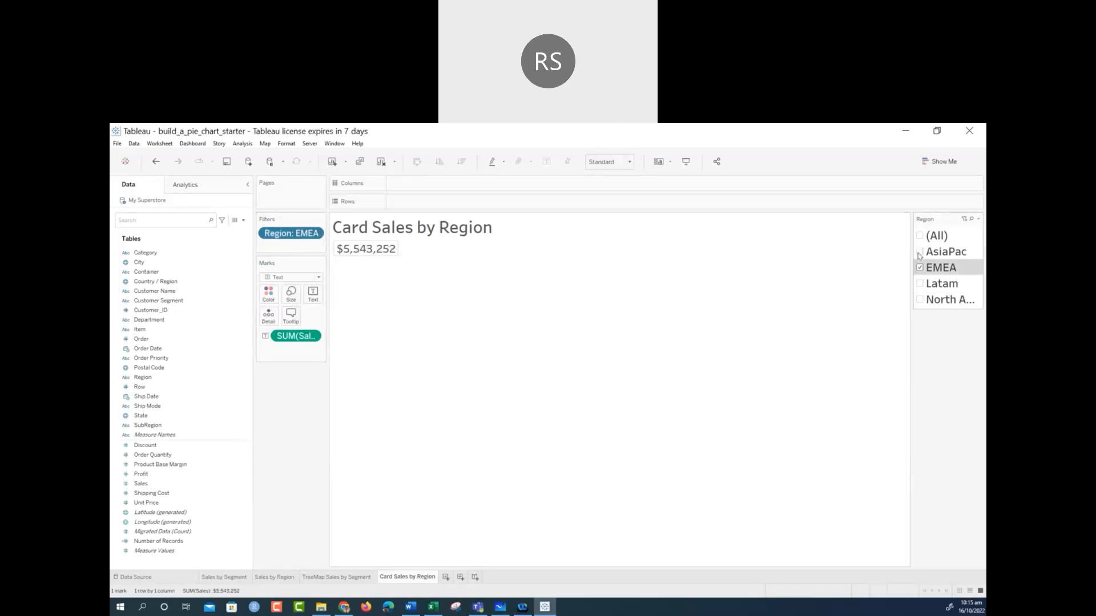
click(920, 236)
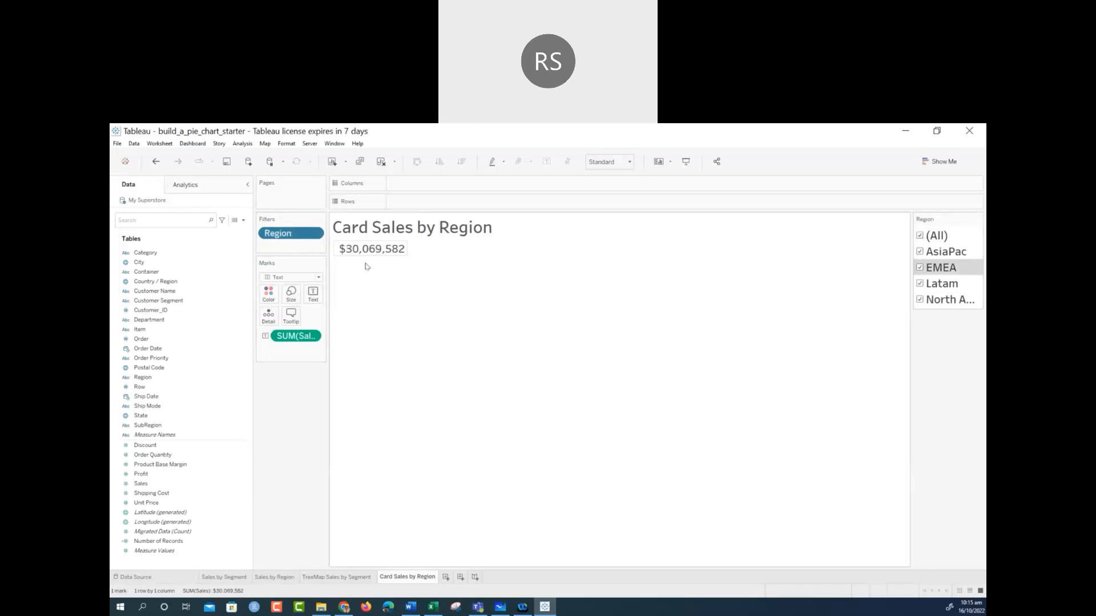
Slightly reduce the size of the Sales text mark on the card
click(292, 293)
mouse_move(310, 323)
mouse_down()
mouse_move(328, 320)
mouse_move(309, 325)
mouse_up()
click(463, 301)
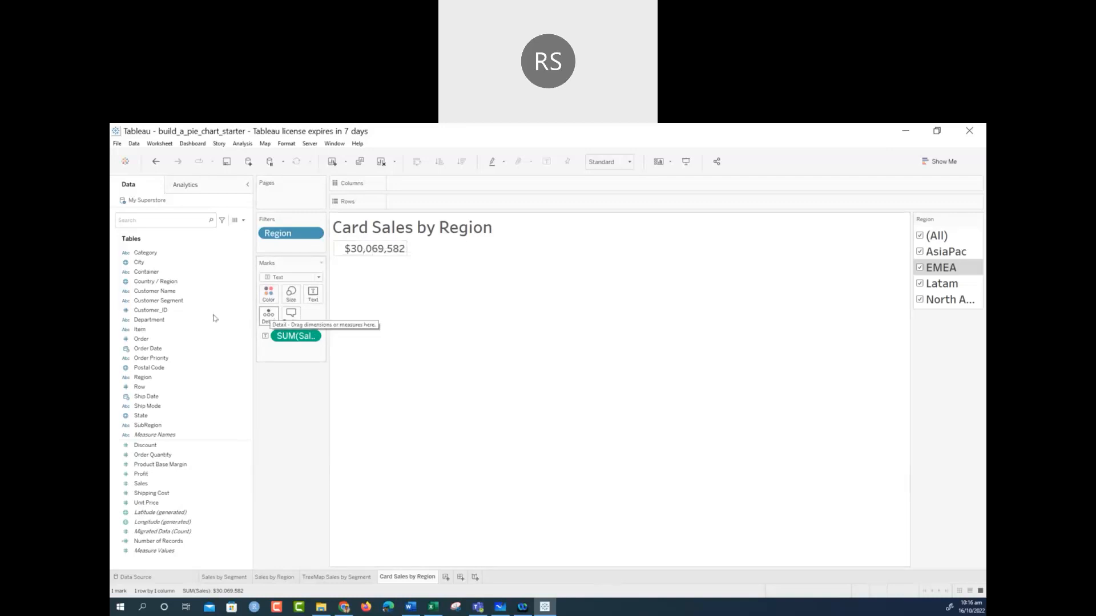
Add Region to Detail on the card sheet to split the sales total by region
click(194, 320)
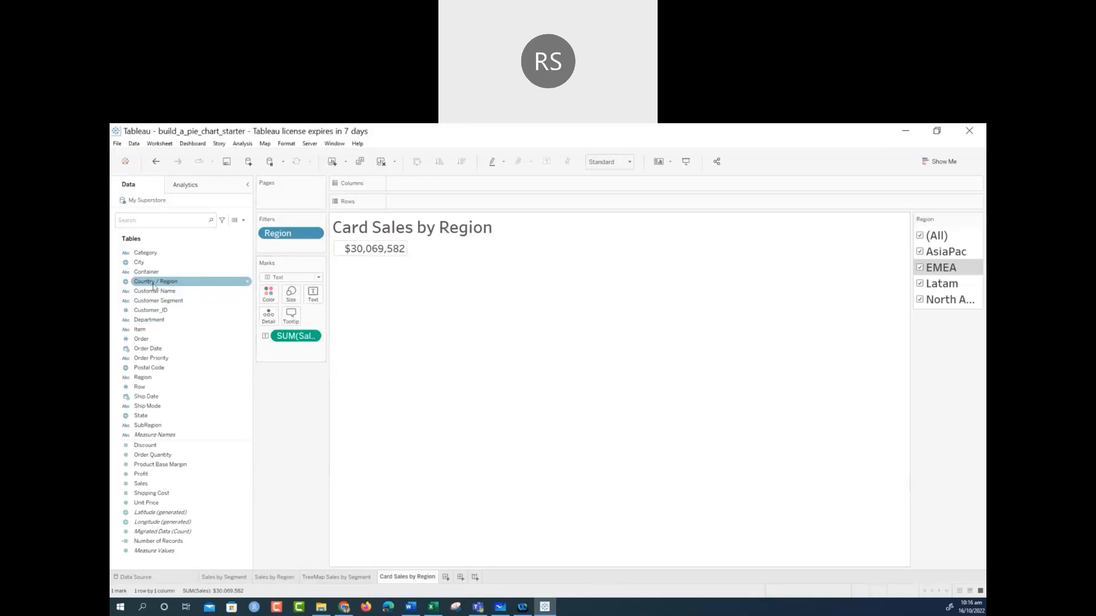
click(149, 377)
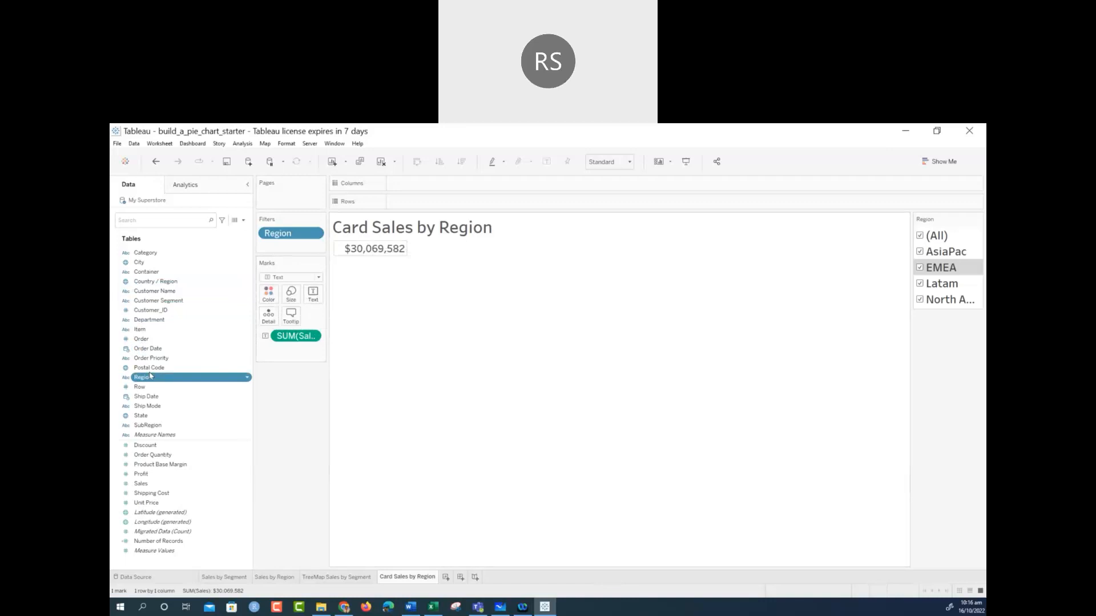
drag(150, 375, 291, 338)
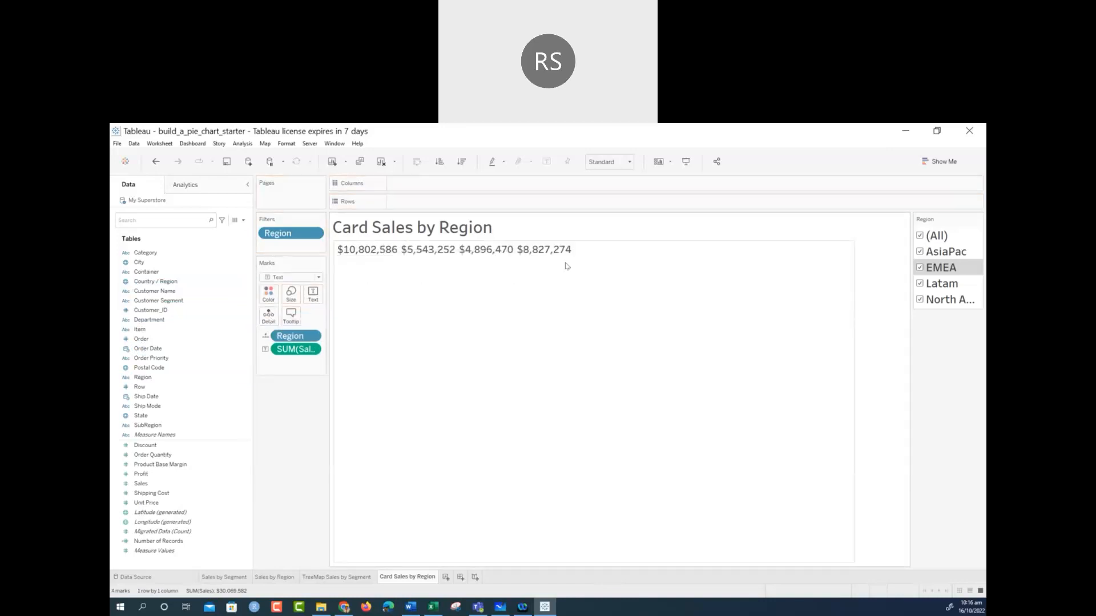
Clear the Region filter's selection and include only AsiaPac and EMEA
click(919, 236)
click(921, 253)
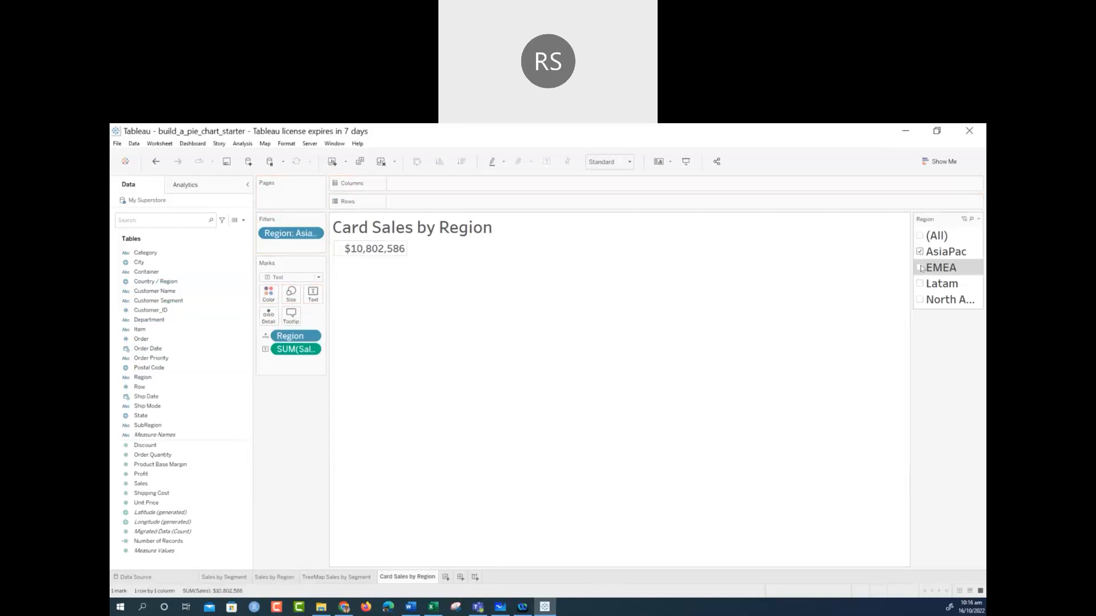
click(921, 268)
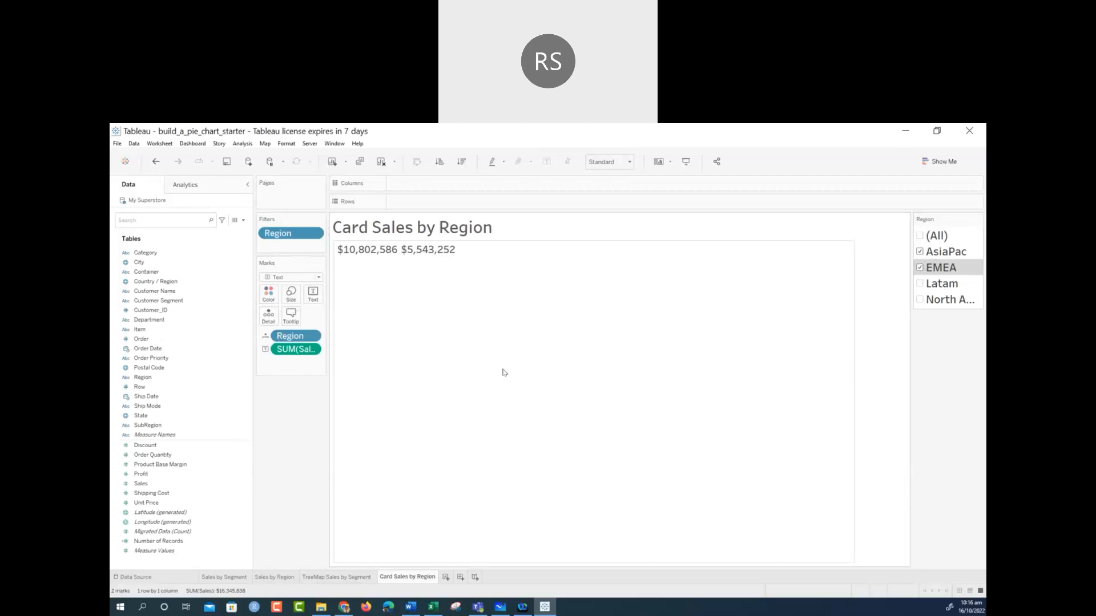
click(319, 277)
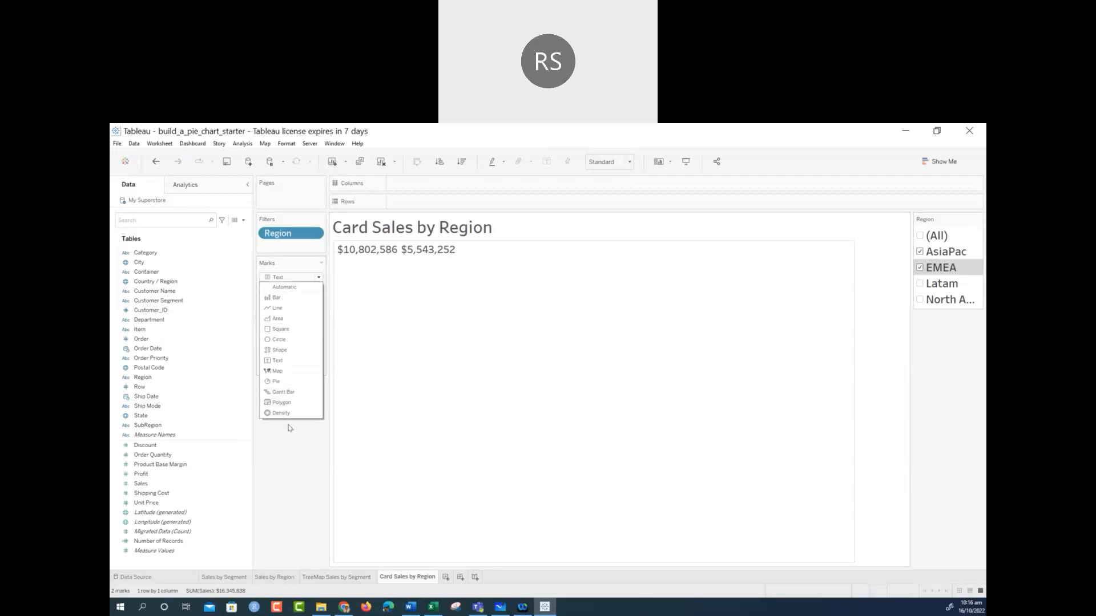
click(426, 355)
click(141, 319)
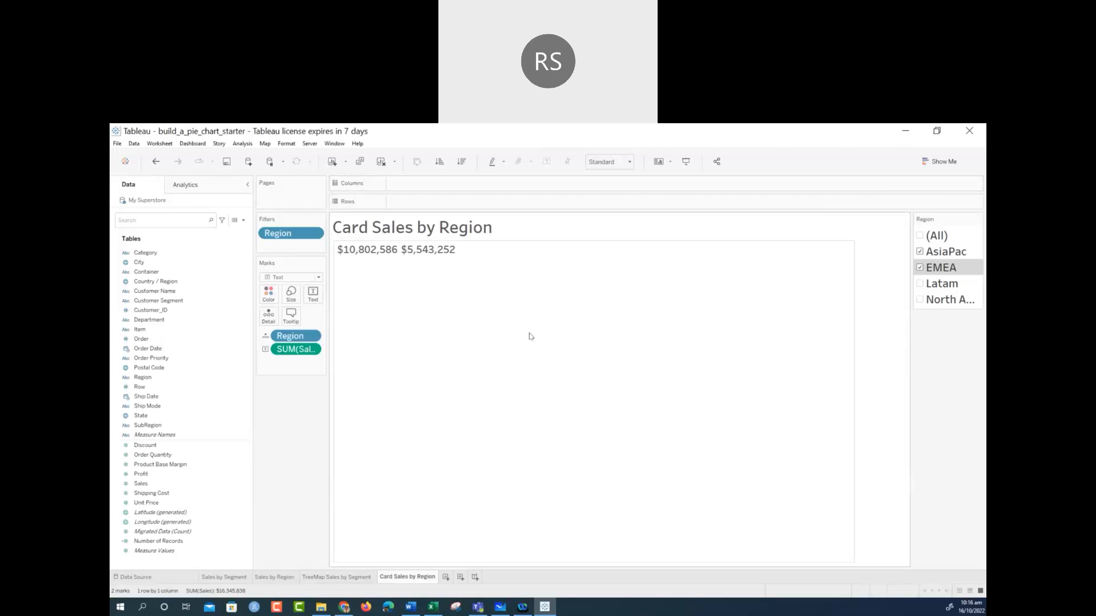
Close the build_a_pie_chart_starter workbook without saving its changes, and close the Build-a-Pie-Chart.docx guide in Word
click(970, 131)
click(568, 387)
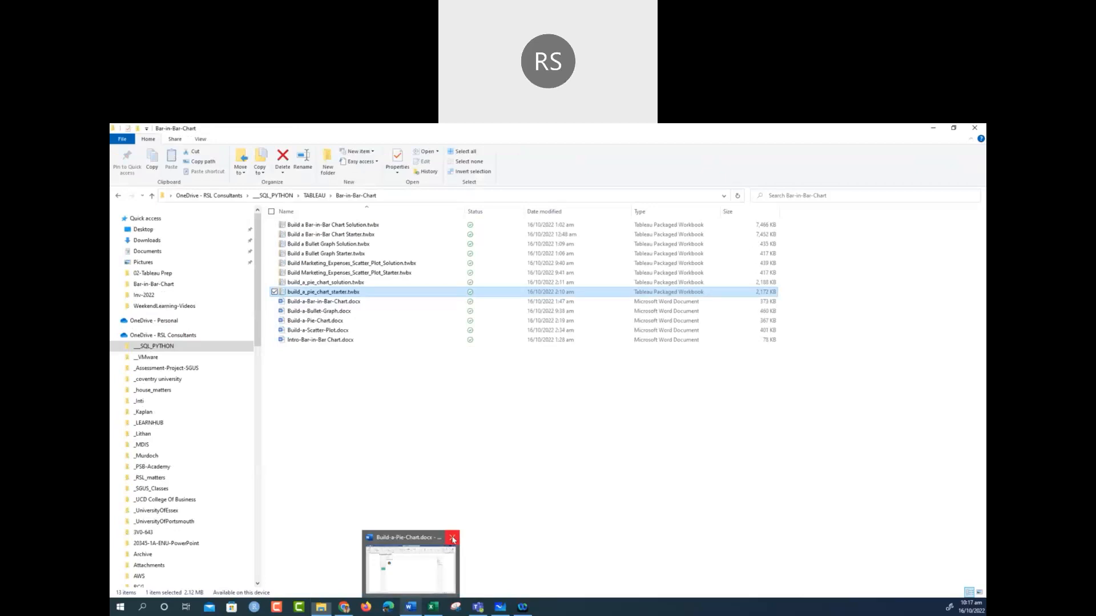
click(452, 537)
click(381, 425)
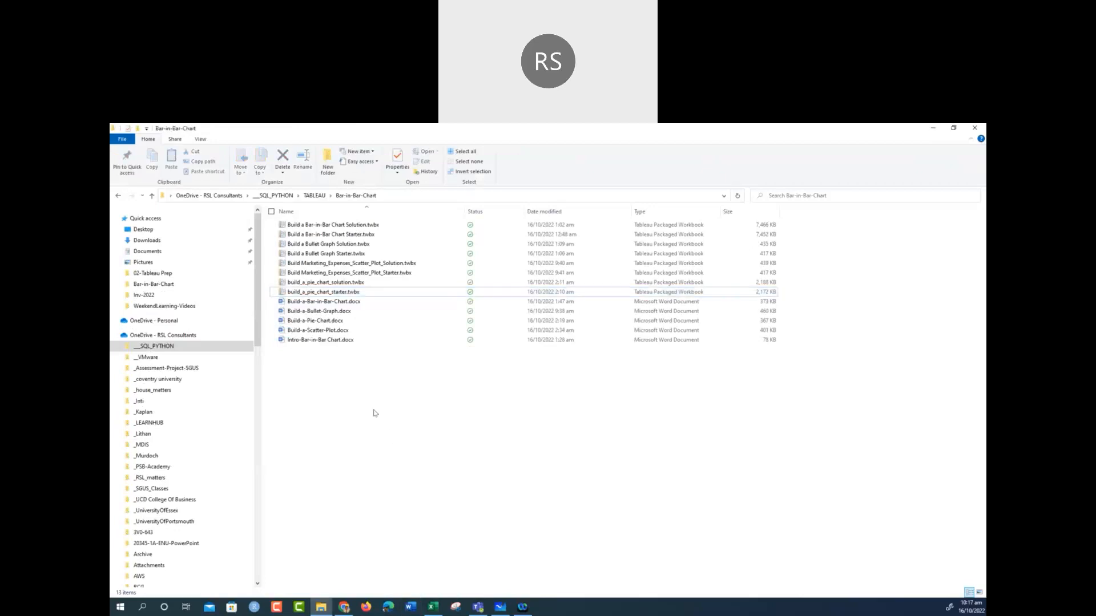
Open Build-a-Scatter-Plot.docx from the Bar-in-Bar-Chart folder in Word and maximize its window
click(321, 331)
double_click(321, 331)
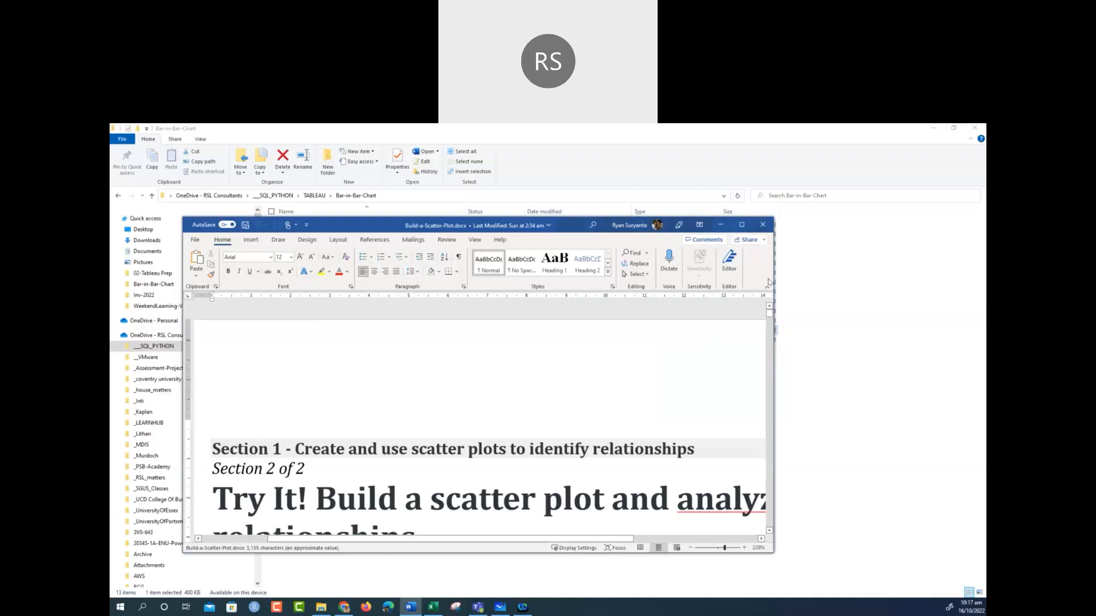
click(742, 225)
Read the scatter plot guide's scenario and examine the example plot's columns, rows, marks, axes and product type legend
scroll(559, 320, down, 5)
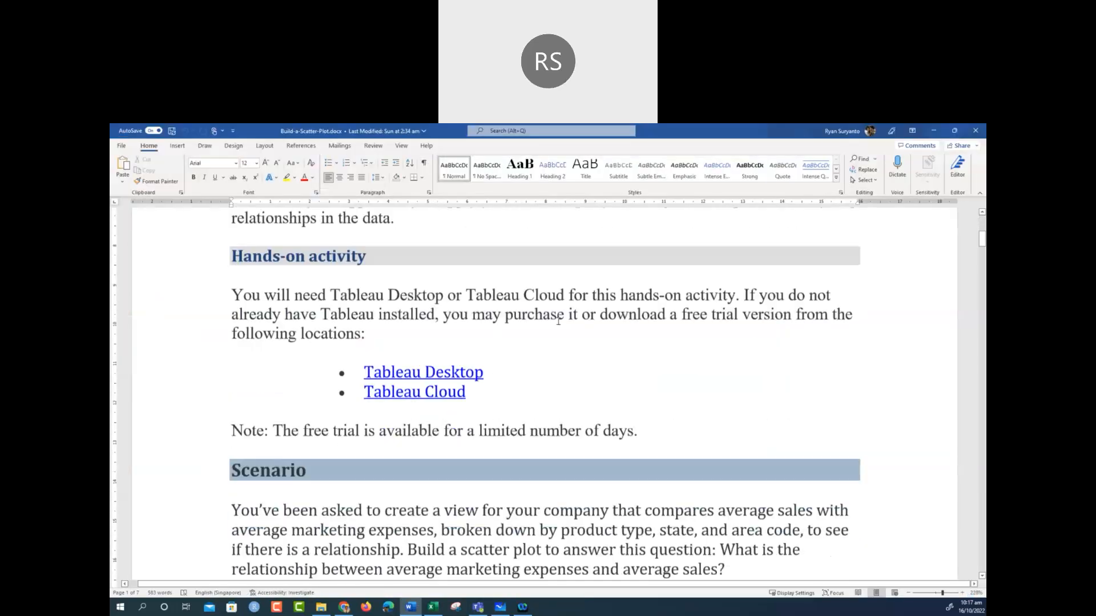
scroll(559, 321, down, 15)
scroll(558, 323, down, 3)
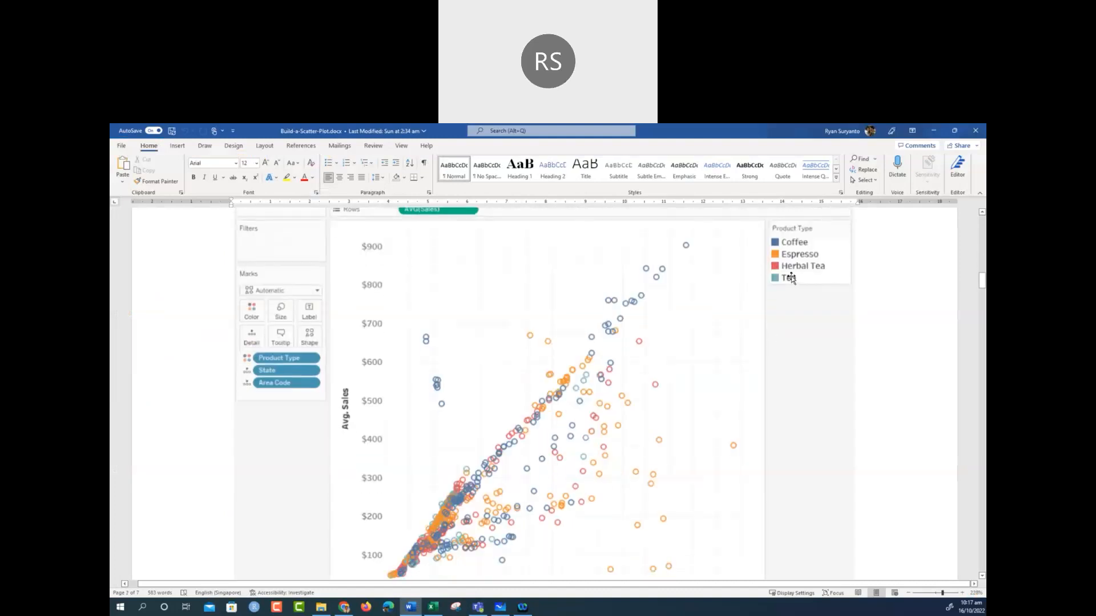
scroll(588, 360, up, 9)
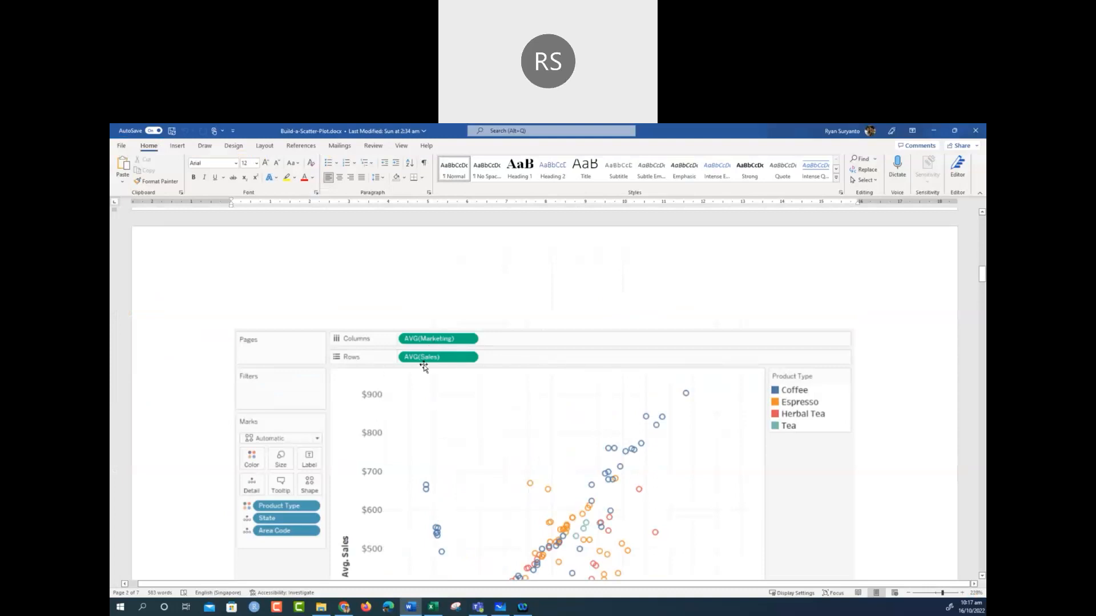
scroll(430, 371, down, 10)
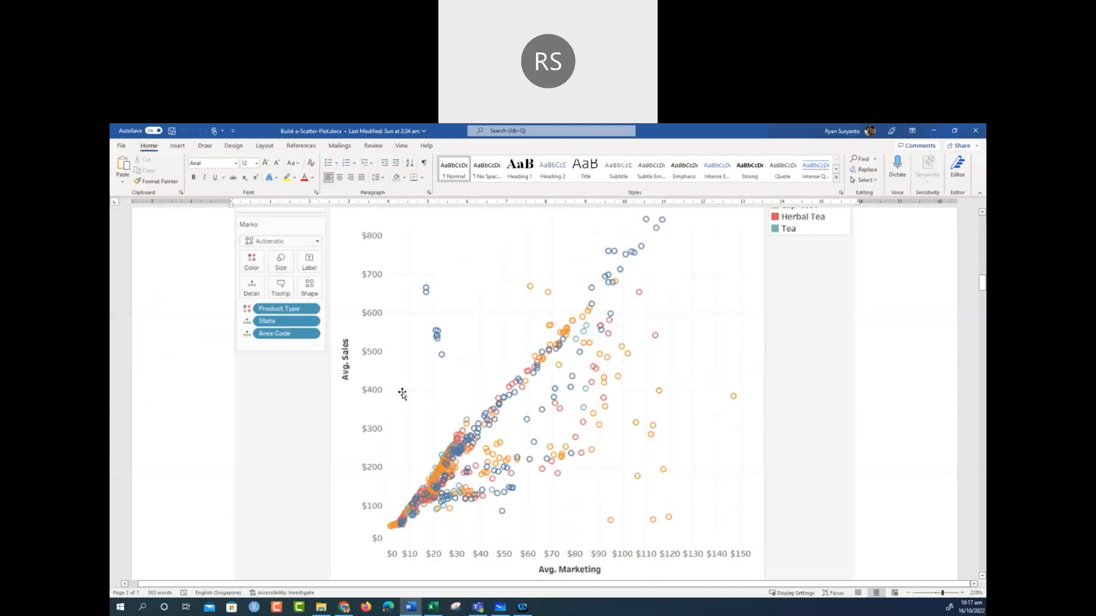
scroll(402, 394, up, 5)
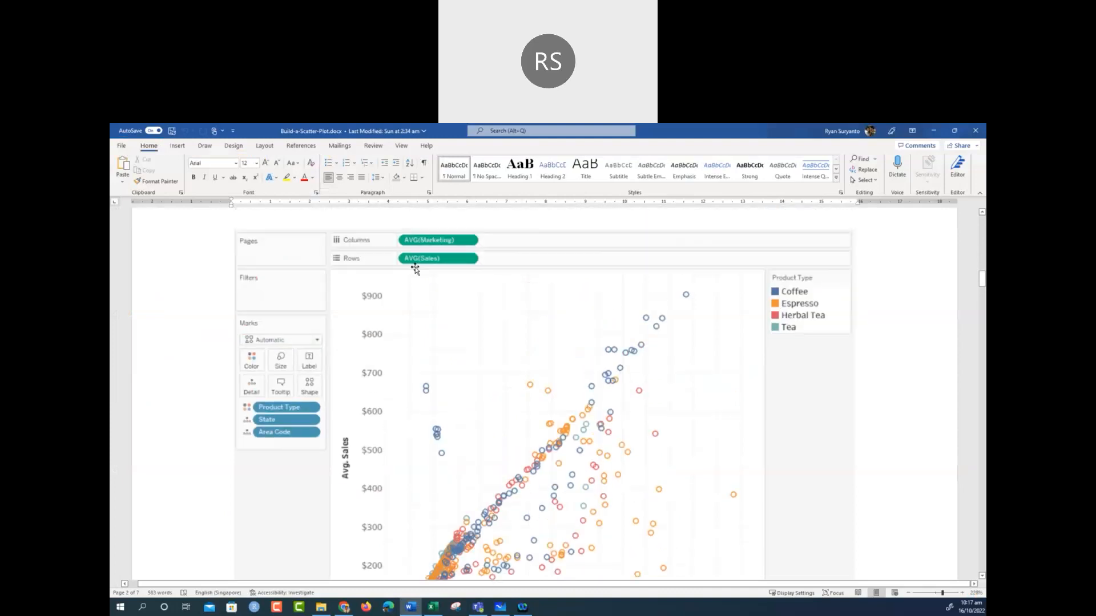
scroll(415, 269, down, 2)
scroll(415, 269, up, 2)
scroll(485, 400, down, 10)
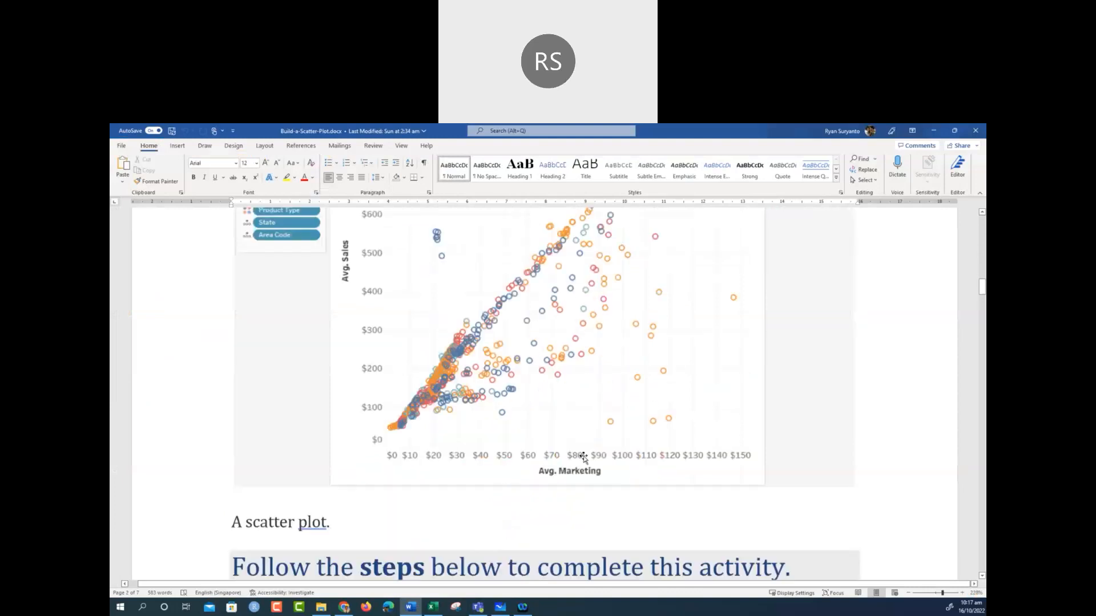
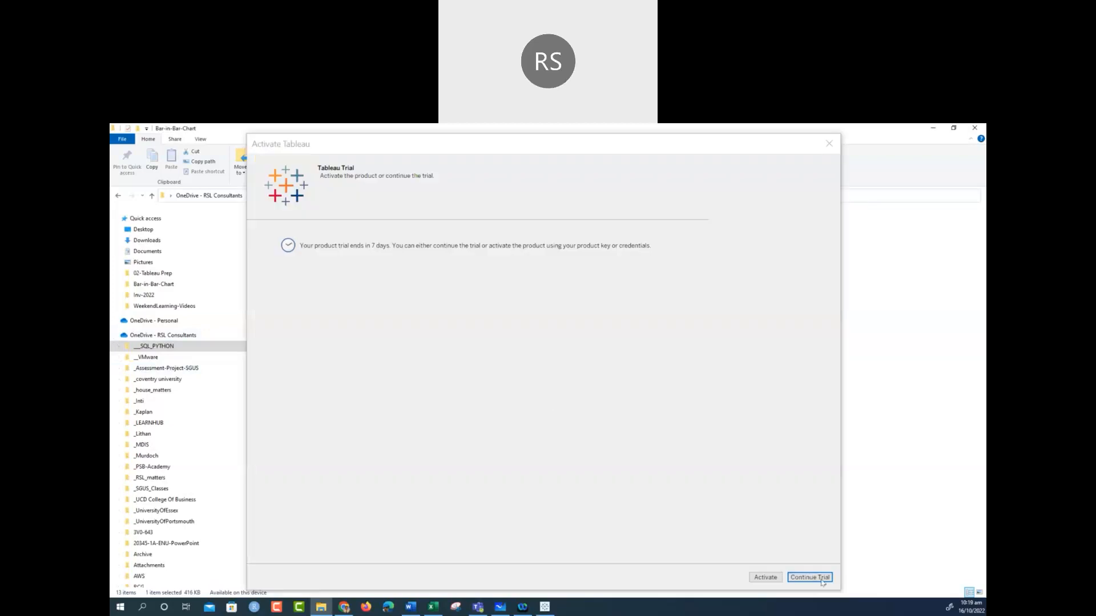
Continue the Tableau trial and, in Build Marketing_Expenses_Scatter_Plot_Starter, place Sales on Rows and Marketing on Columns
click(821, 579)
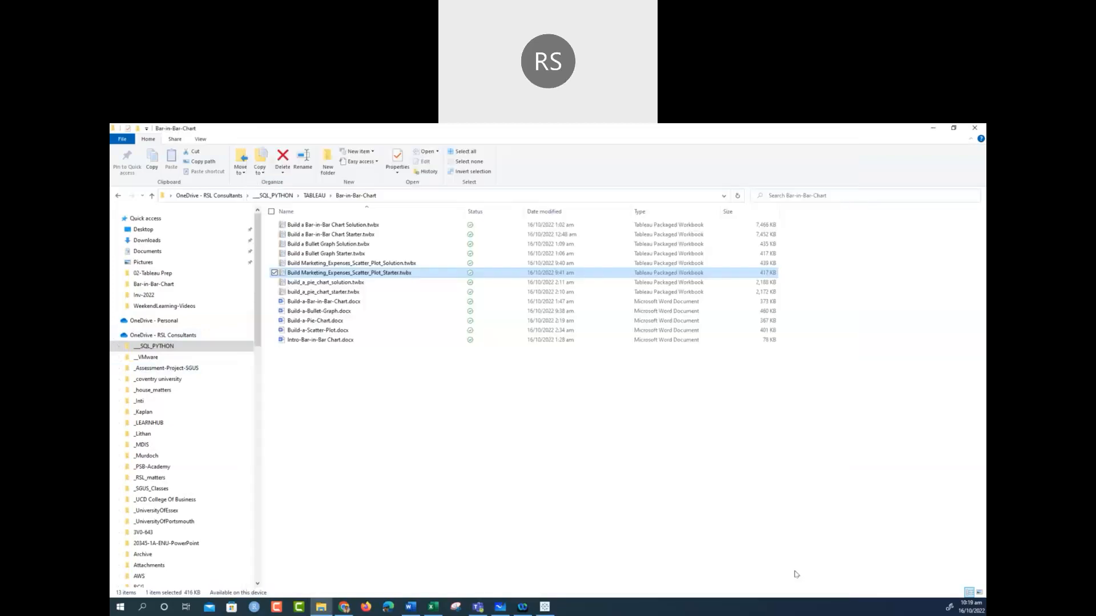
click(543, 608)
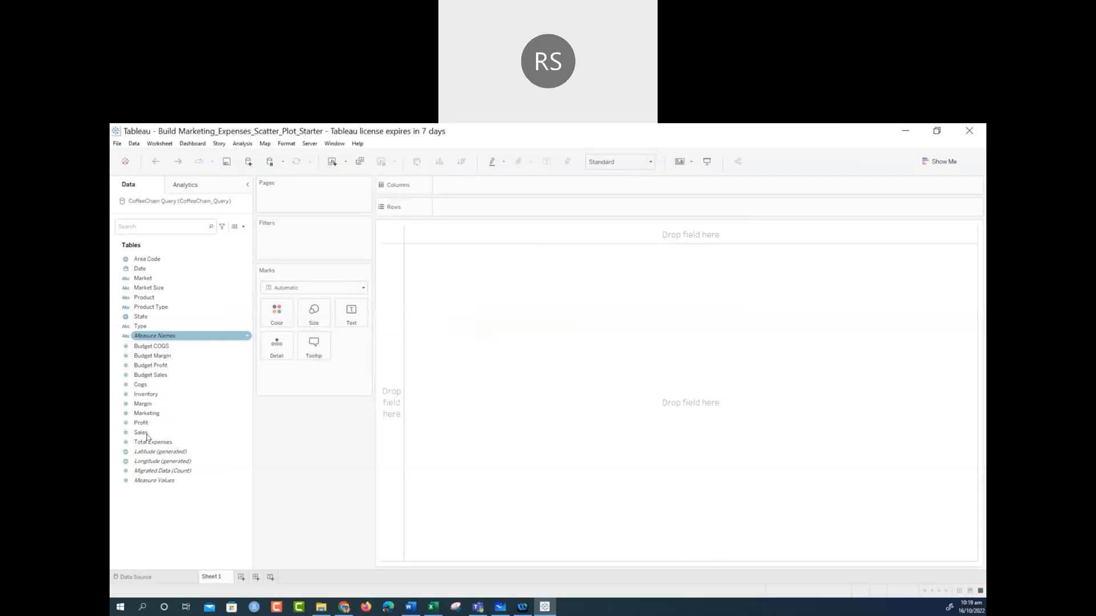
drag(147, 437, 459, 207)
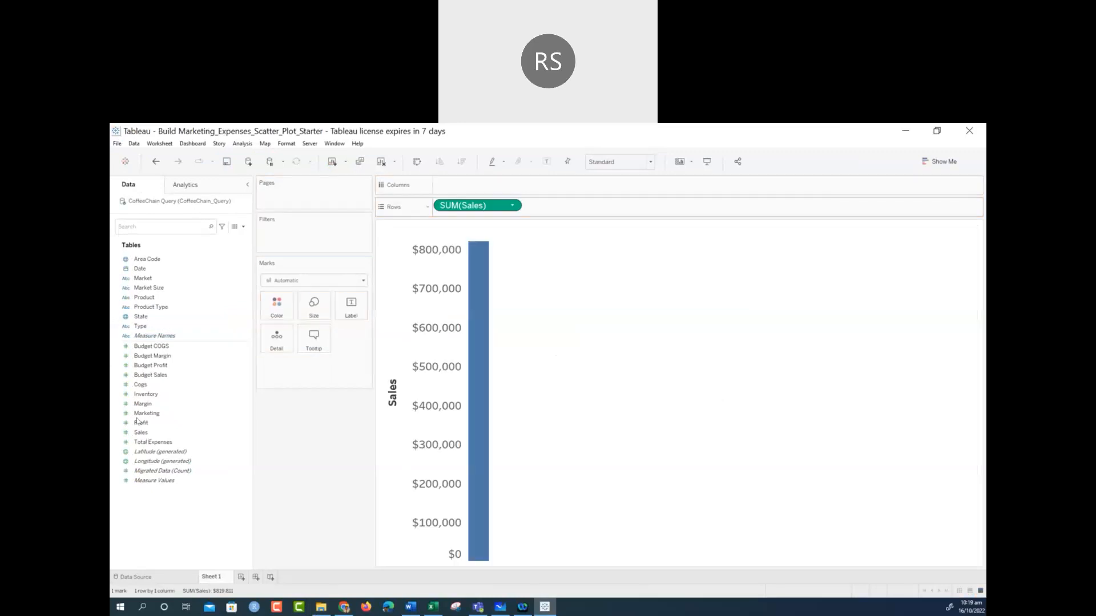
click(138, 422)
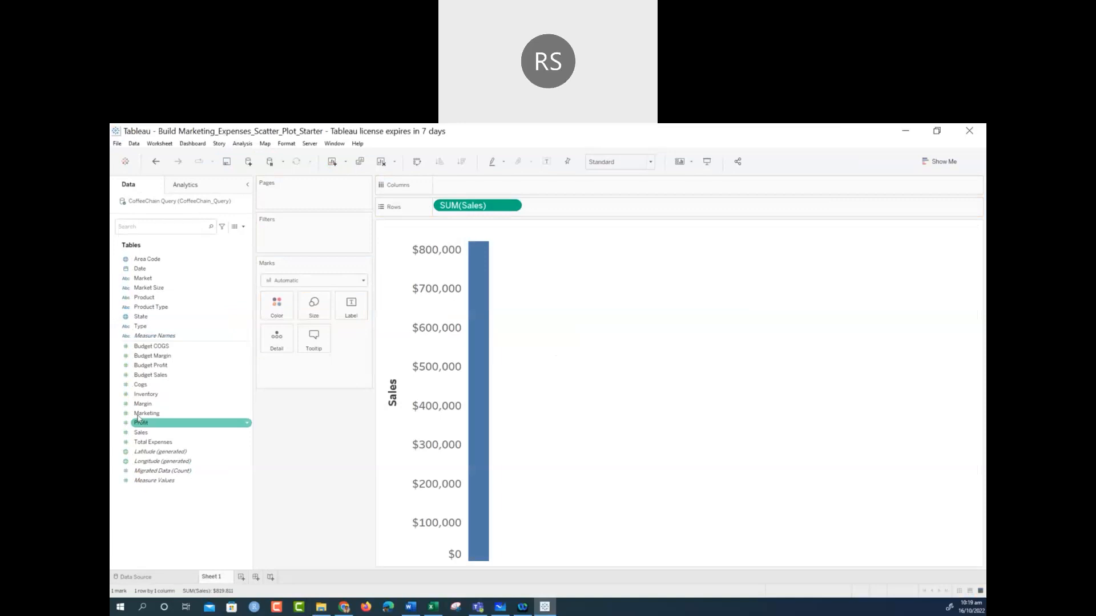
drag(138, 414, 764, 252)
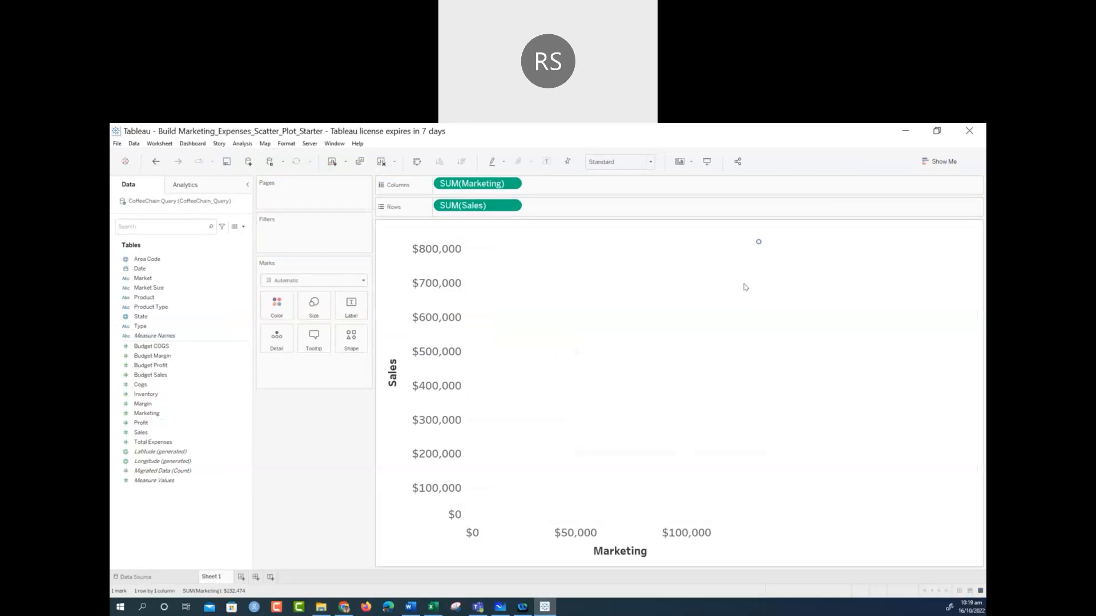
Format the Marketing axis numbers as Currency (Custom) with 0 decimal places and display units of Thousands (K)
right_click(610, 538)
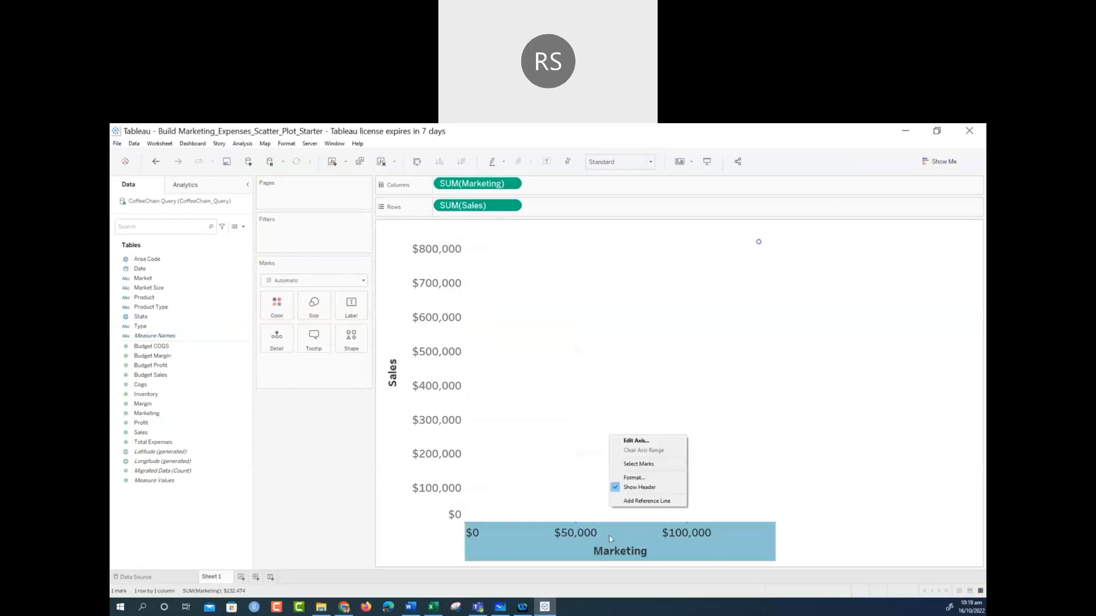
click(641, 480)
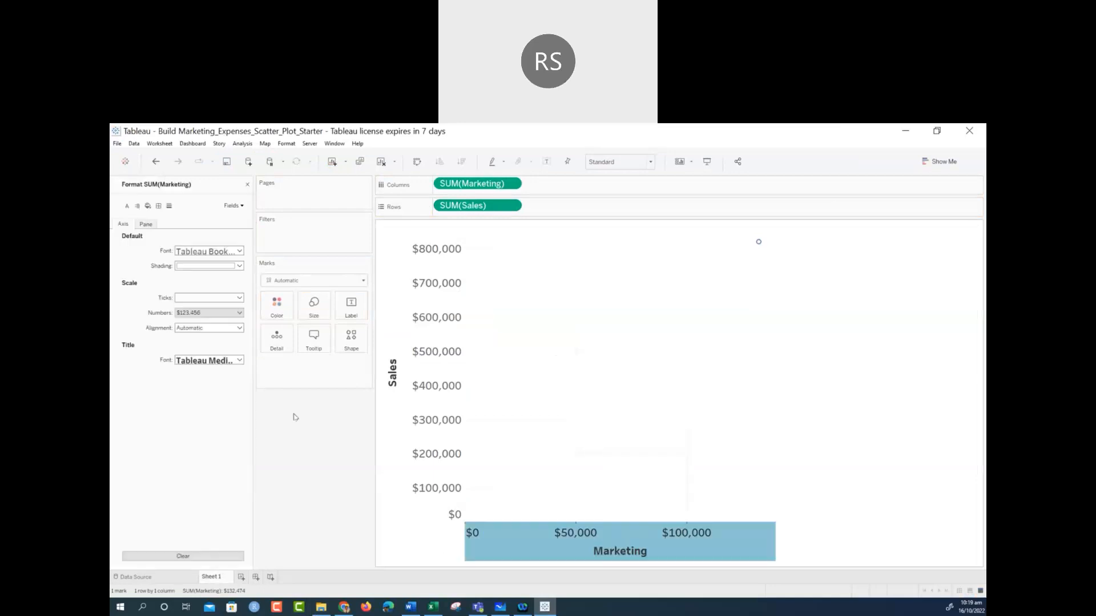
click(238, 315)
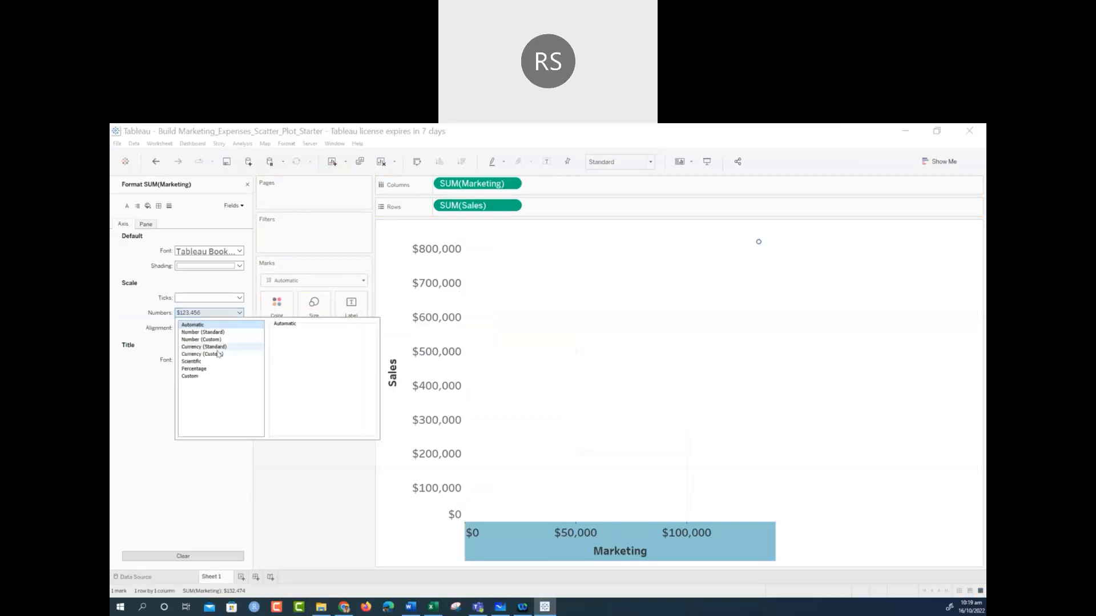
click(214, 355)
click(298, 345)
click(298, 346)
click(314, 389)
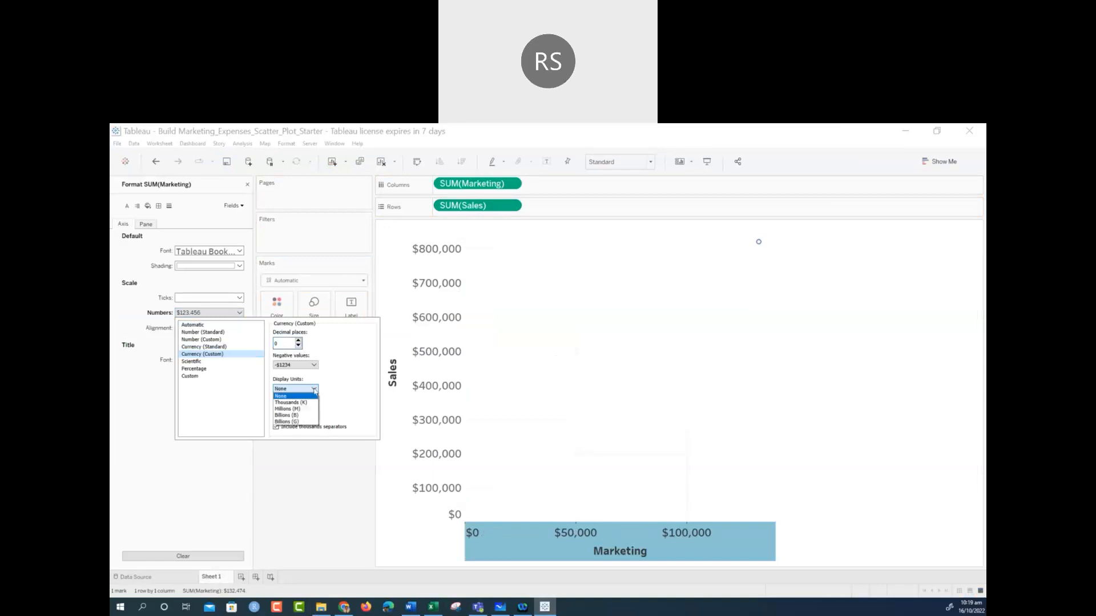
click(306, 403)
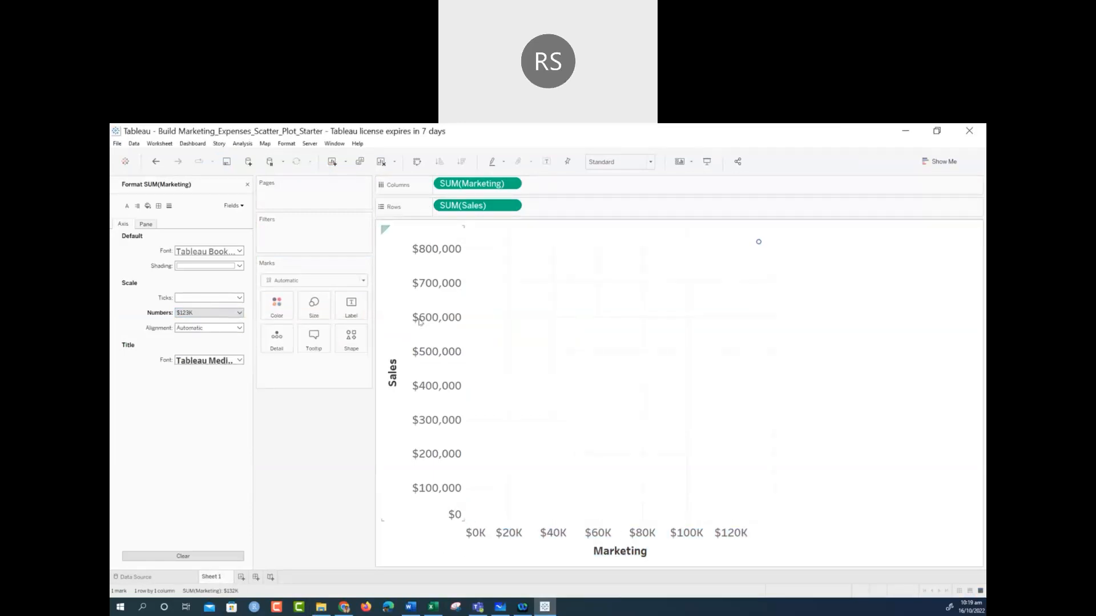
Format the Sales axis numbers as Currency (Custom) with 0 decimal places and display units of Thousands (K)
right_click(392, 379)
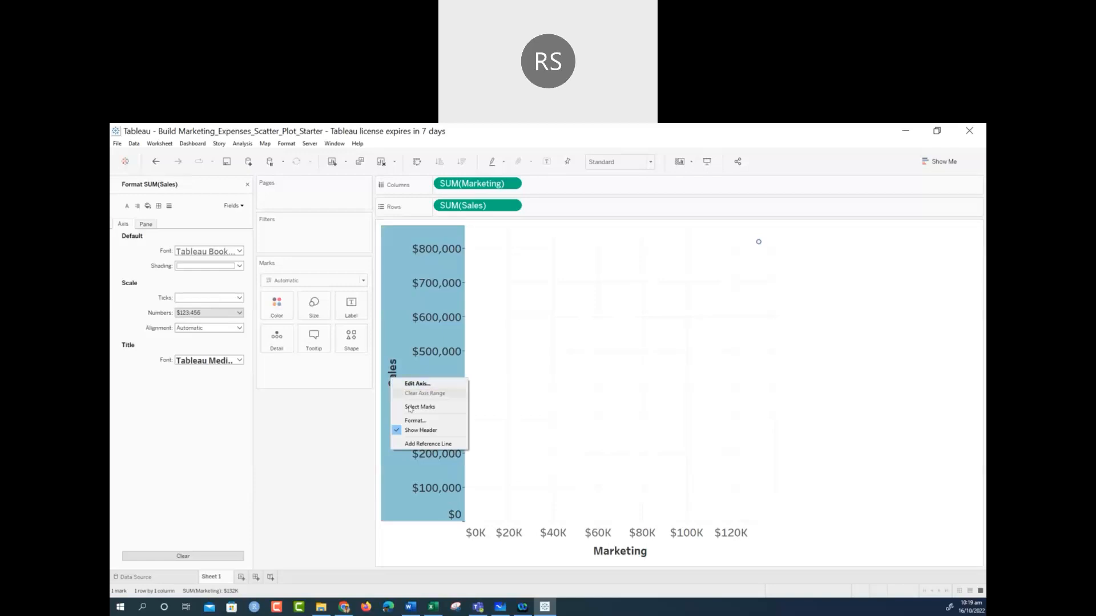
click(410, 423)
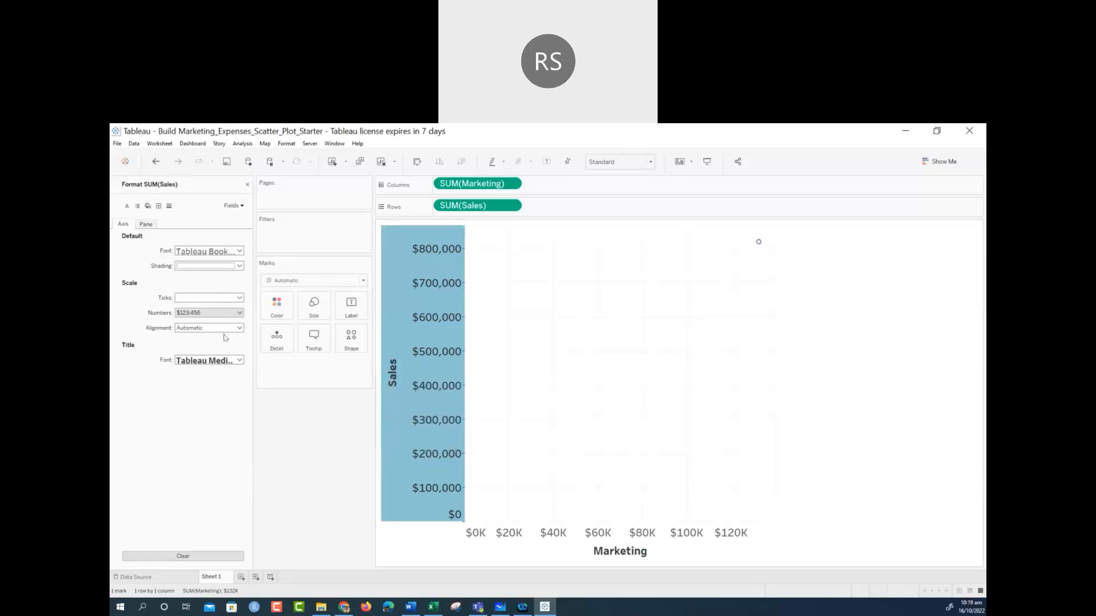
click(234, 313)
click(209, 356)
click(298, 346)
click(298, 346)
click(294, 389)
click(294, 403)
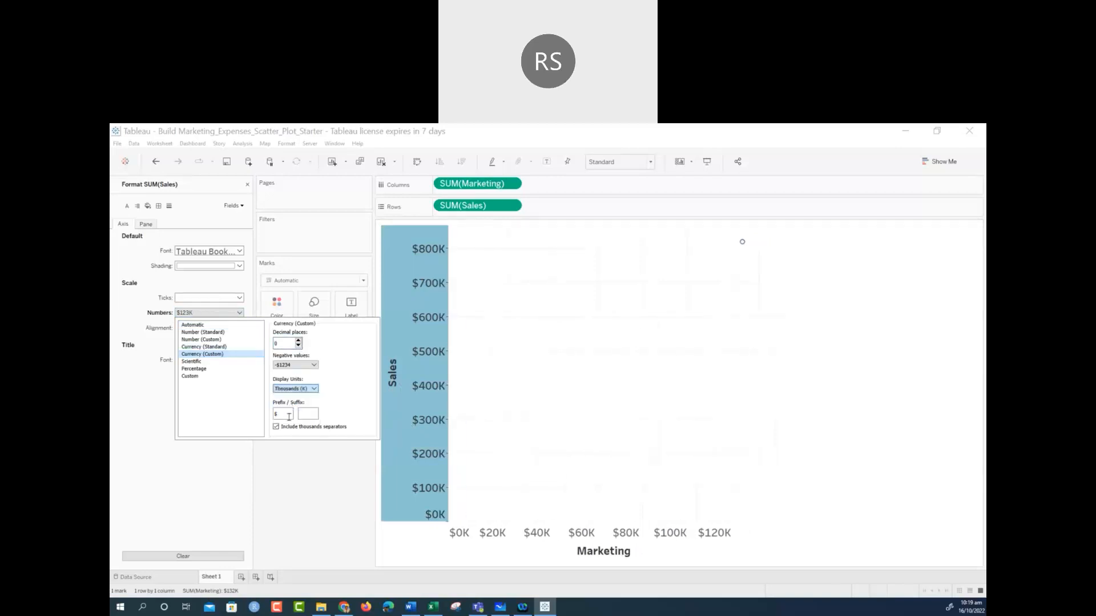
click(285, 474)
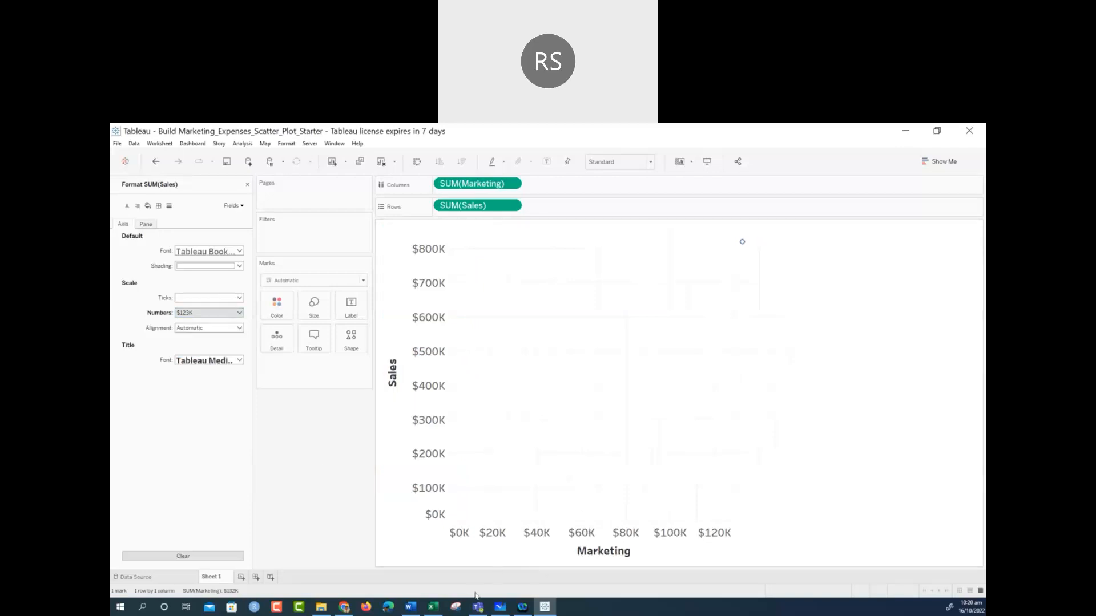
Check the level-of-detail instruction in the Word guide and add Product Type, State and Area Code to the Tableau scatter plot's marks as Detail
click(418, 611)
scroll(448, 366, down, 5)
scroll(448, 366, up, 4)
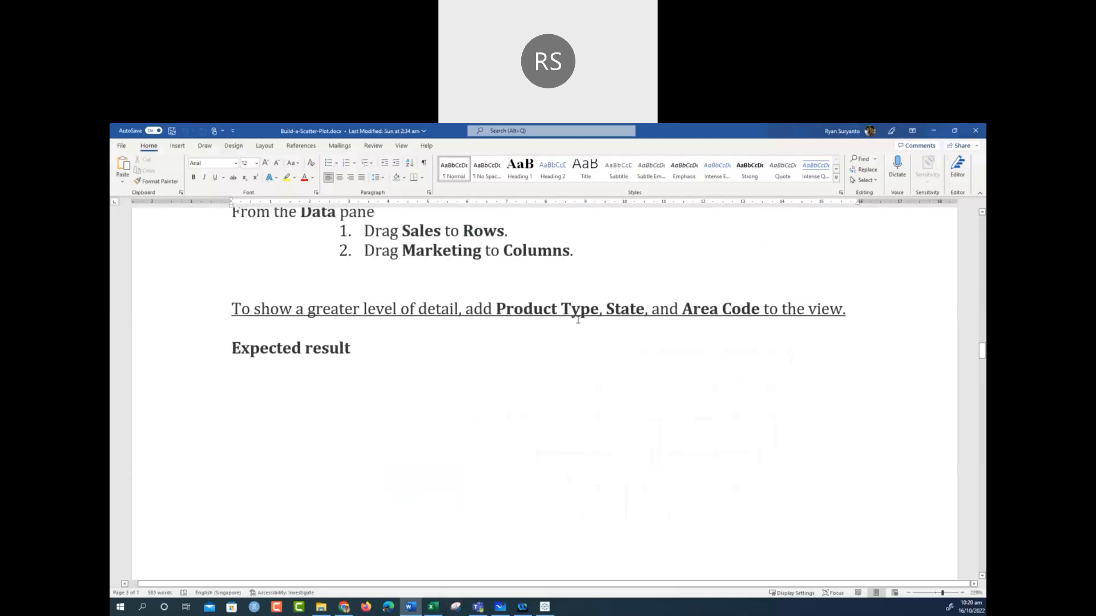
scroll(600, 343, down, 3)
scroll(600, 358, down, 3)
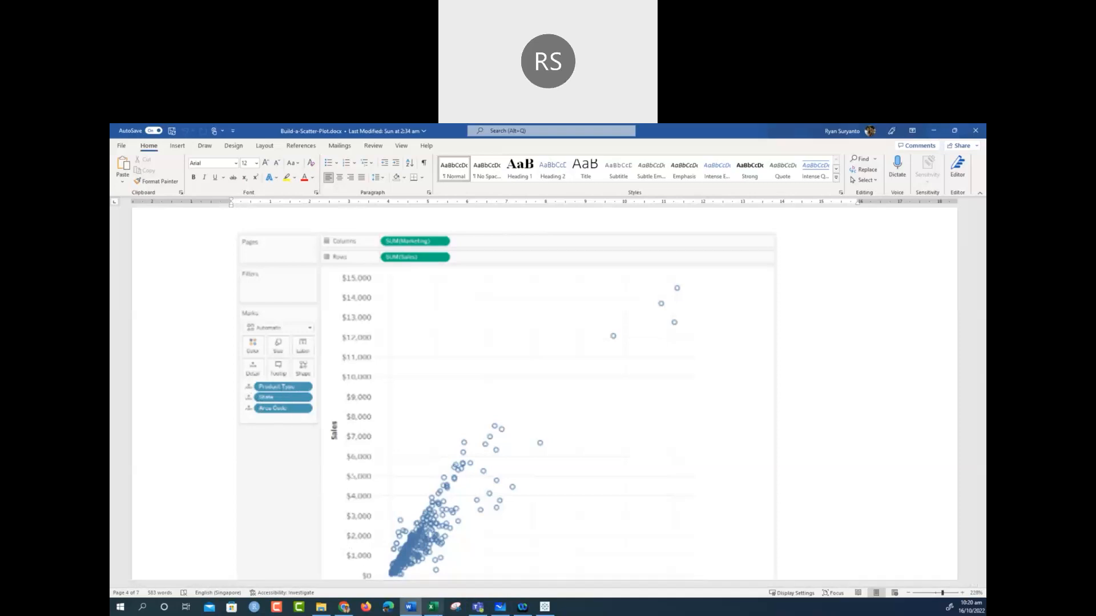
click(542, 611)
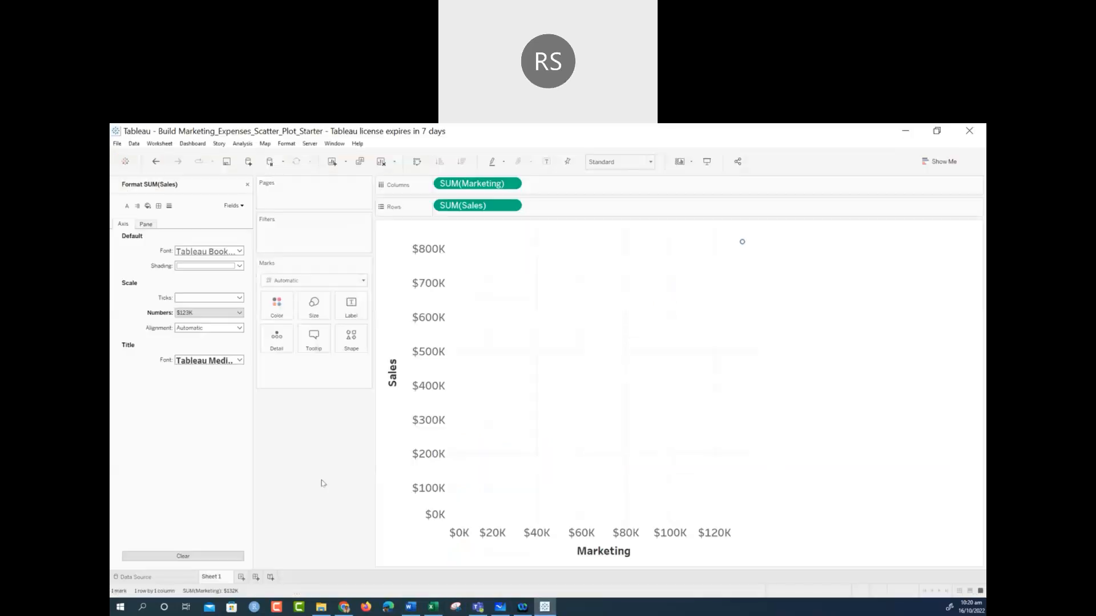
click(248, 186)
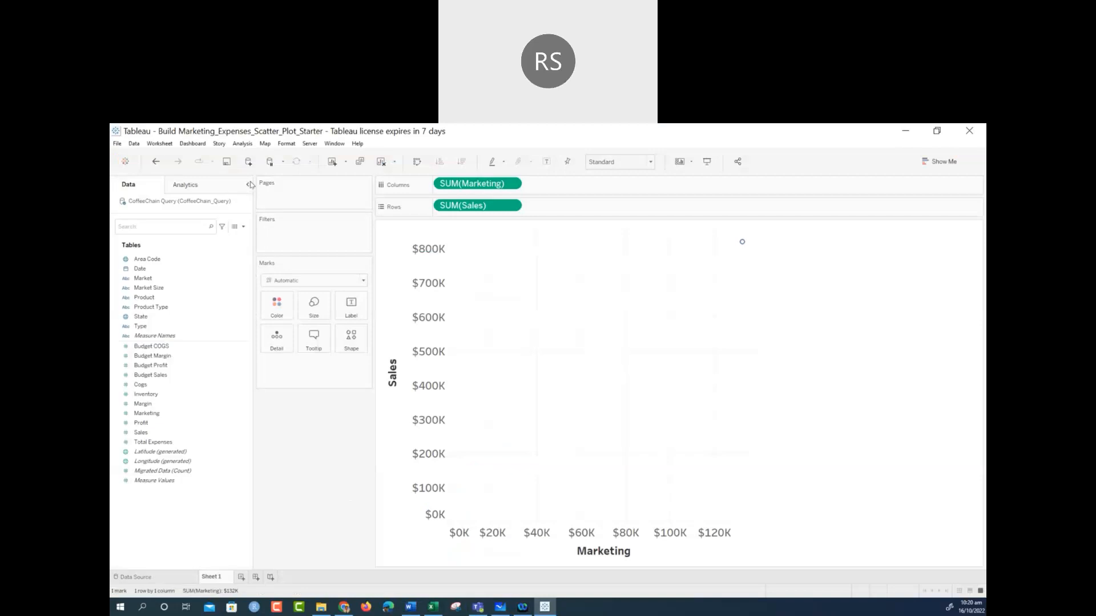
click(152, 308)
ctrl+click(141, 319)
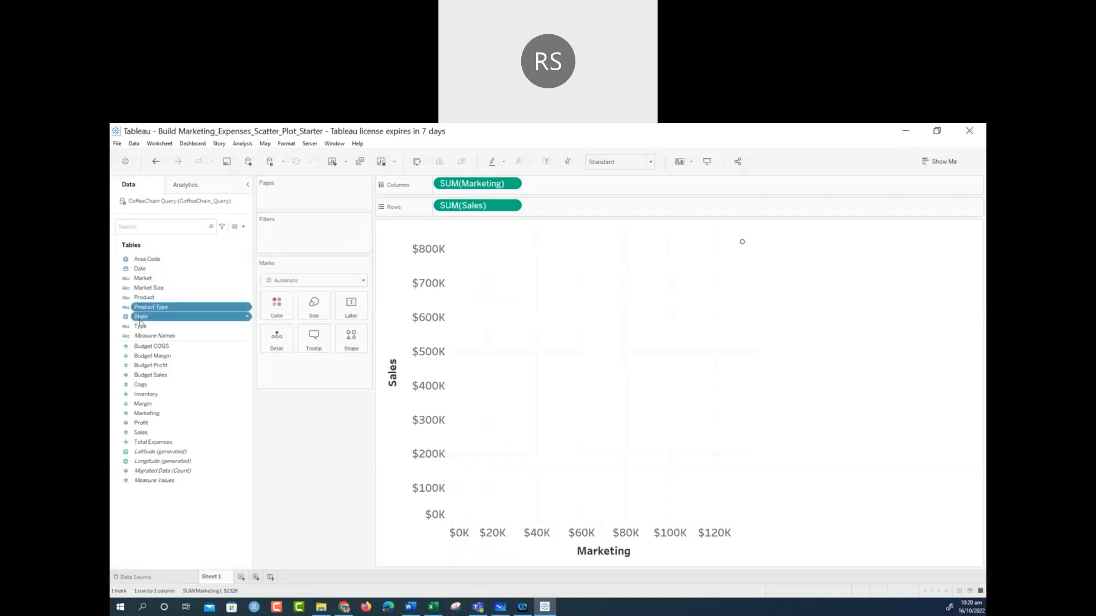
ctrl+click(143, 260)
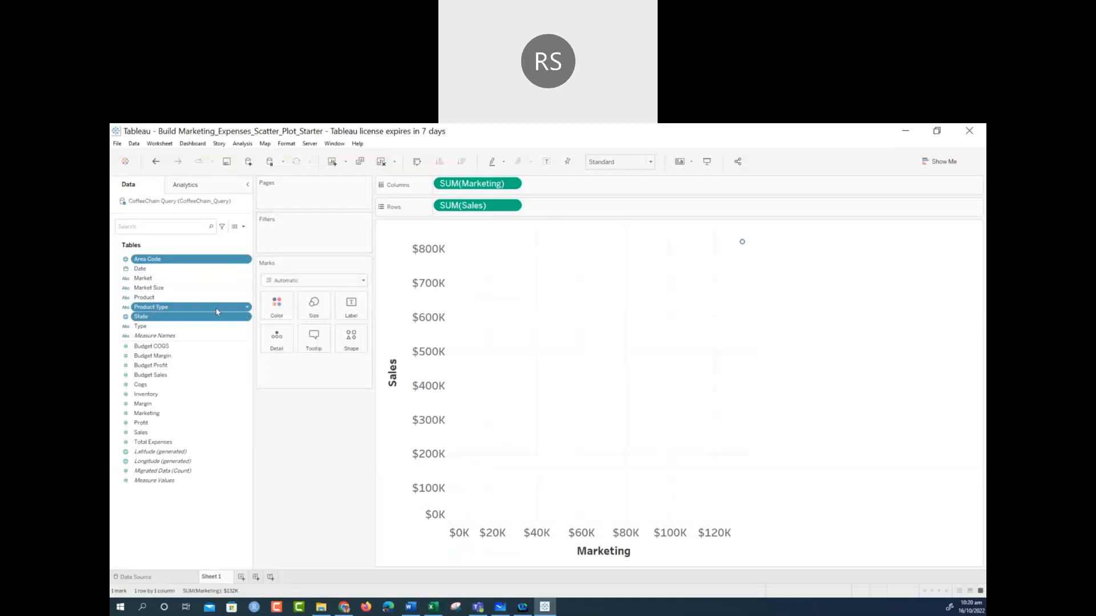
drag(217, 311, 311, 371)
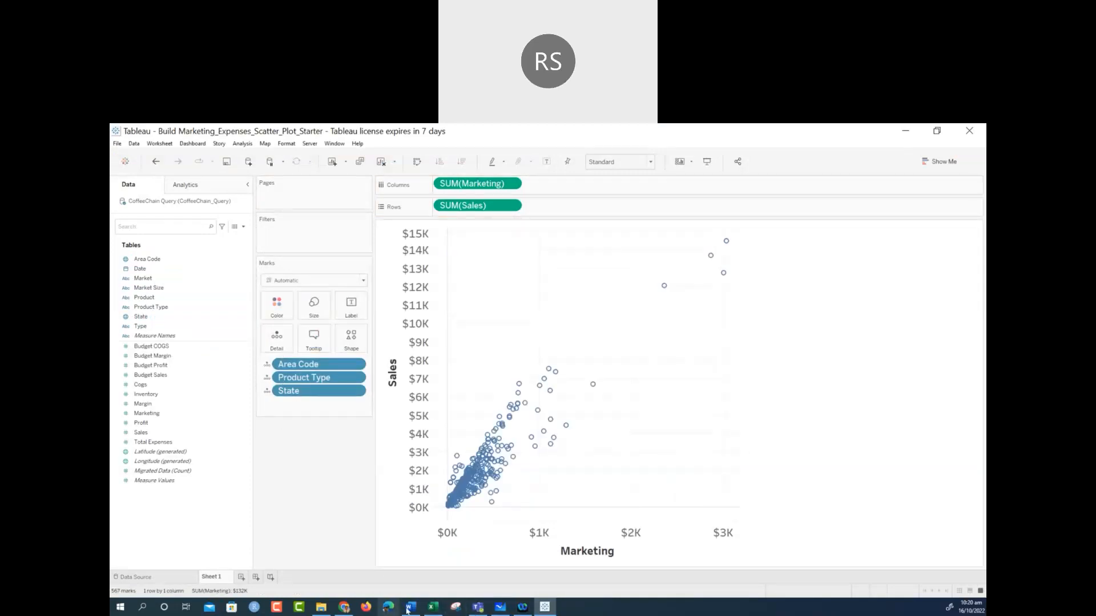
Compare the marks with the Word guide's expected result and reorder the Detail fields as Product Type, State, Area Code
click(410, 607)
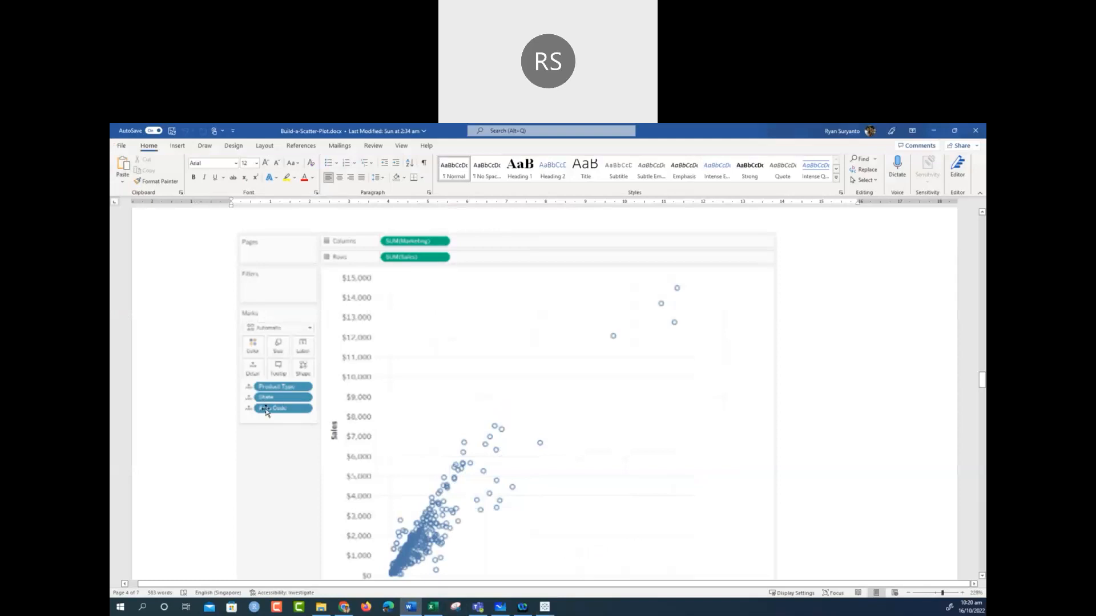
click(413, 608)
mouse_move(308, 381)
mouse_down()
mouse_move(311, 359)
mouse_move(312, 377)
mouse_up()
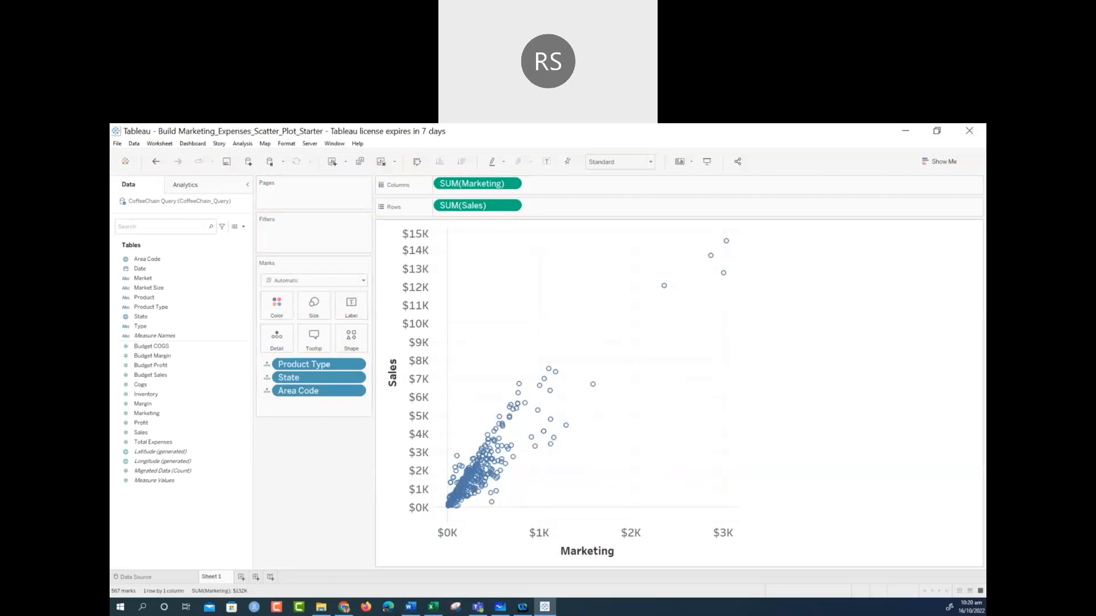
Check the Word guide's mark color instruction and color the Tableau scatter plot's marks by Product Type
mouse_move(414, 610)
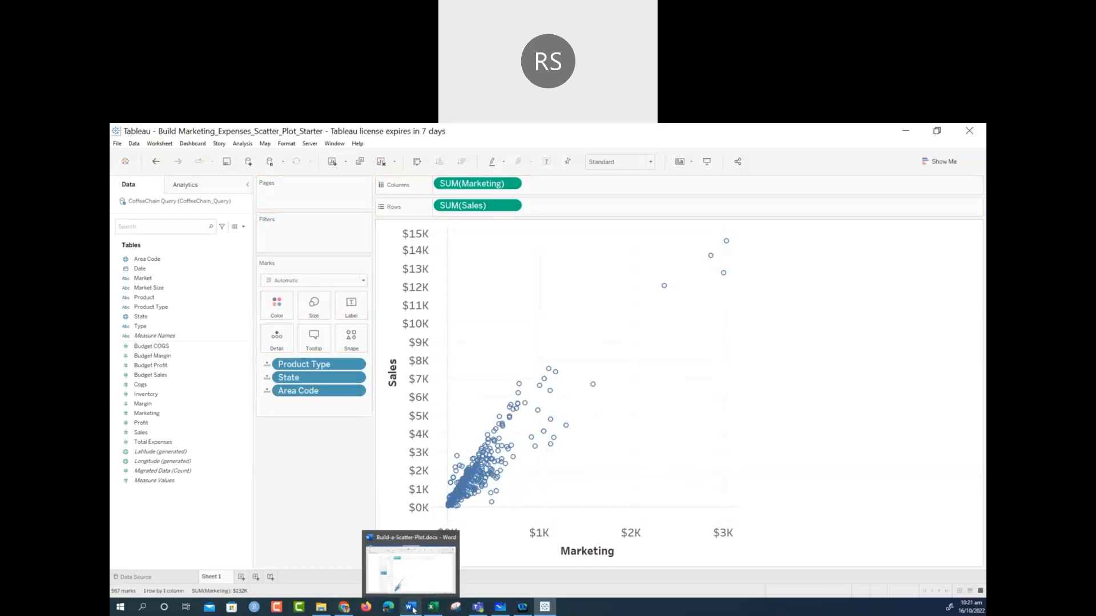
click(413, 610)
scroll(459, 469, down, 4)
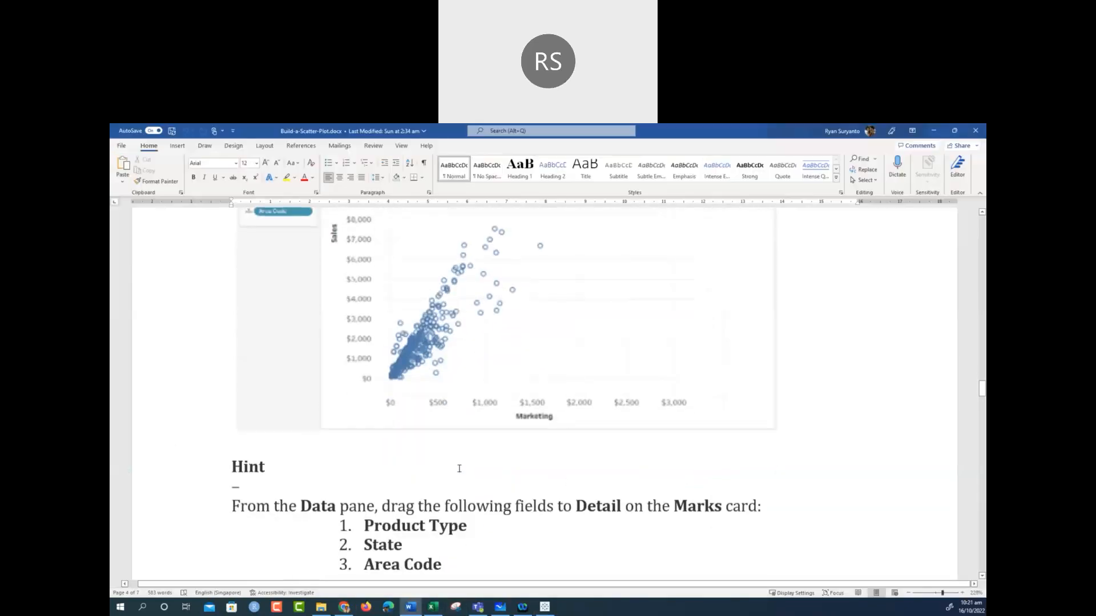
scroll(459, 468, down, 6)
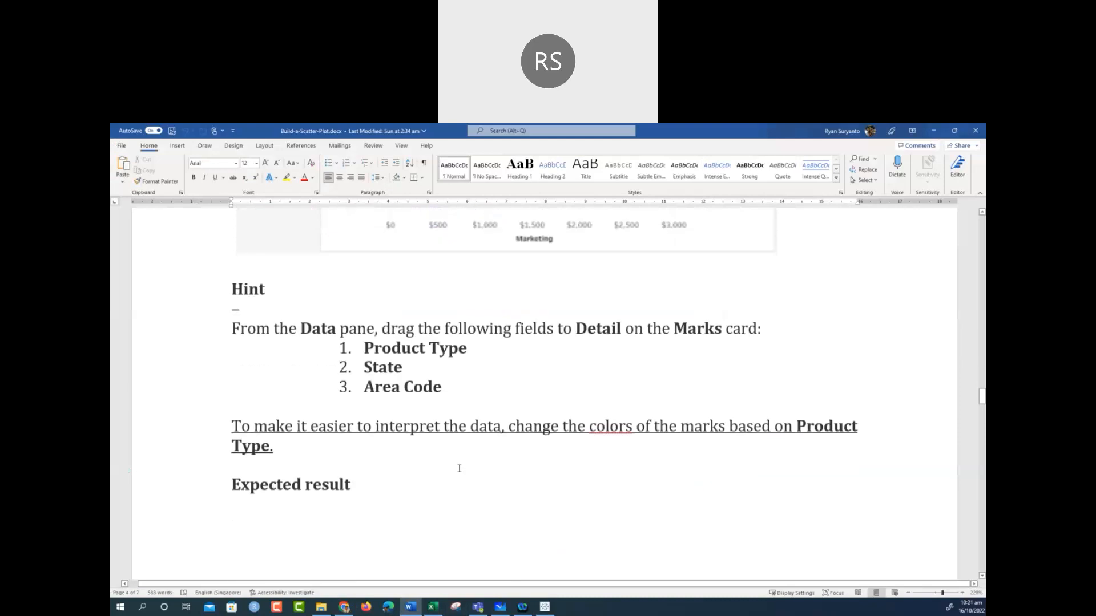
scroll(459, 469, down, 10)
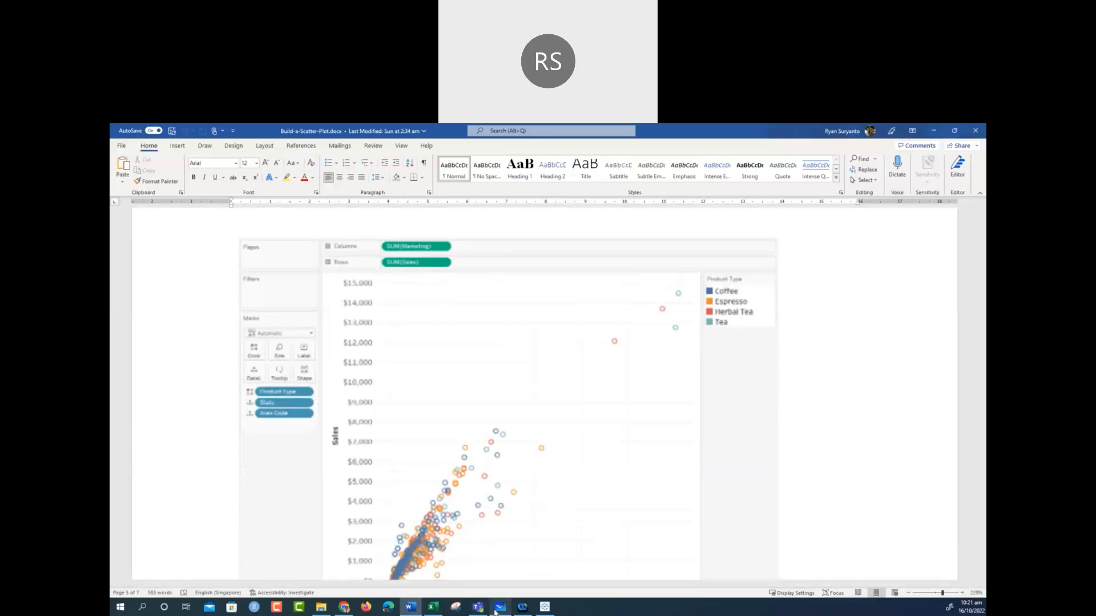
mouse_move(417, 610)
click(417, 609)
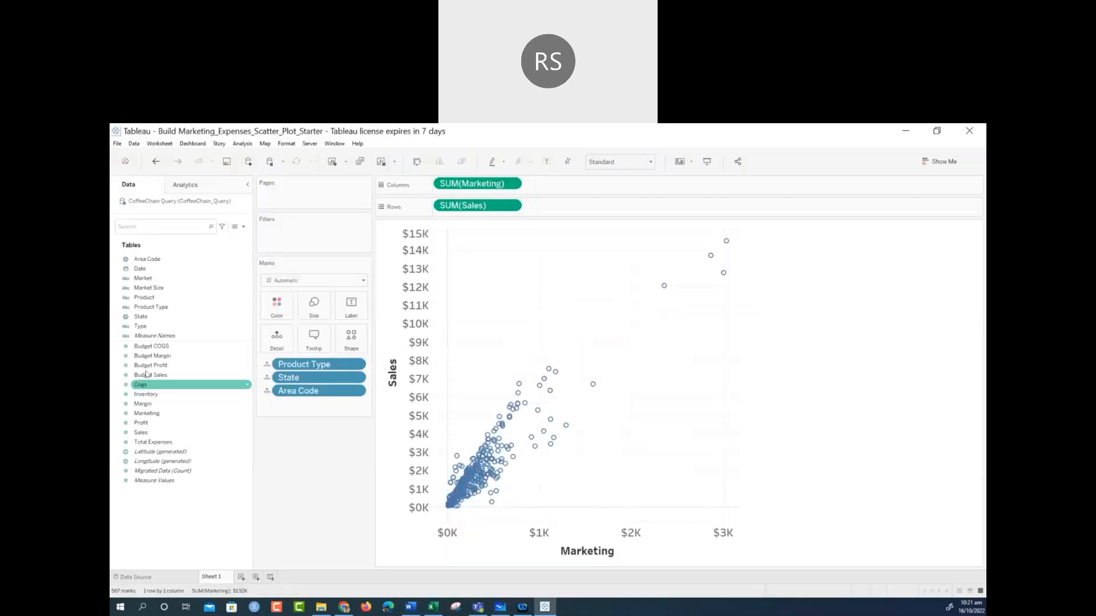
click(159, 394)
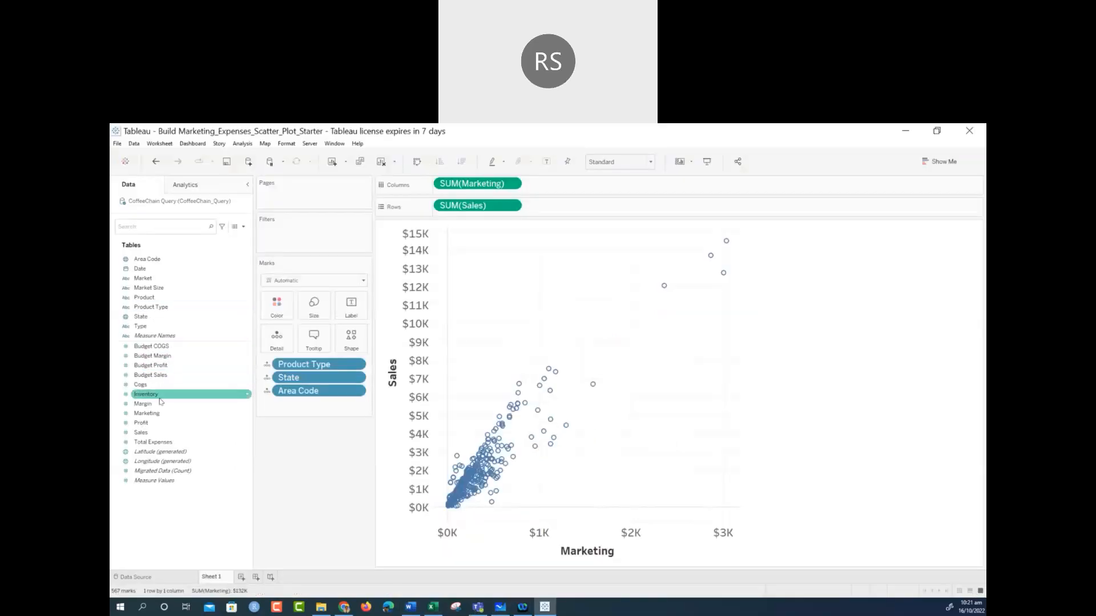
click(163, 308)
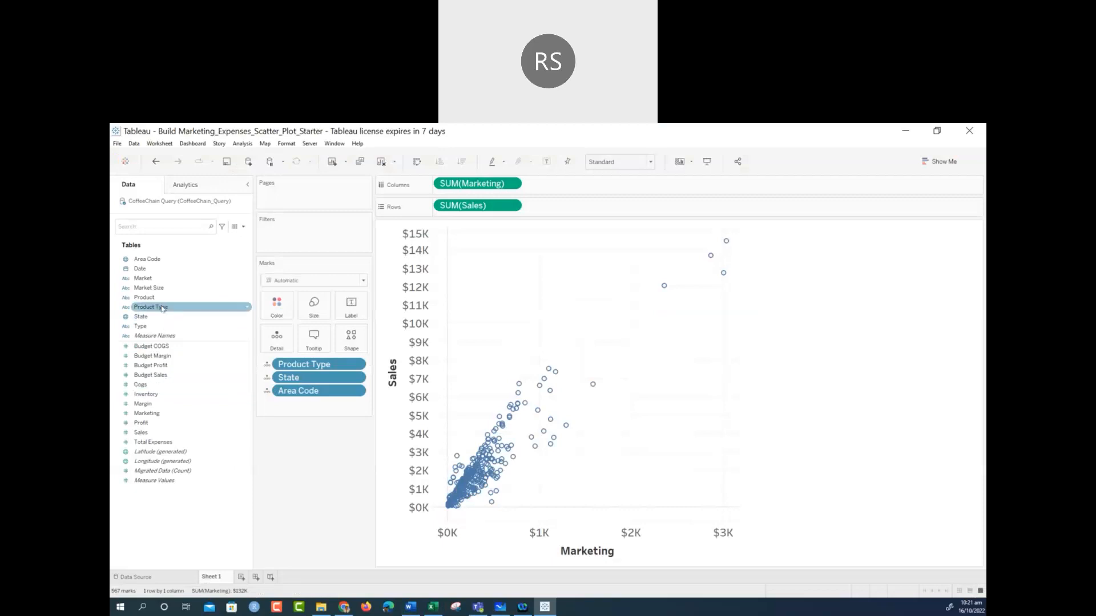
drag(162, 308, 277, 304)
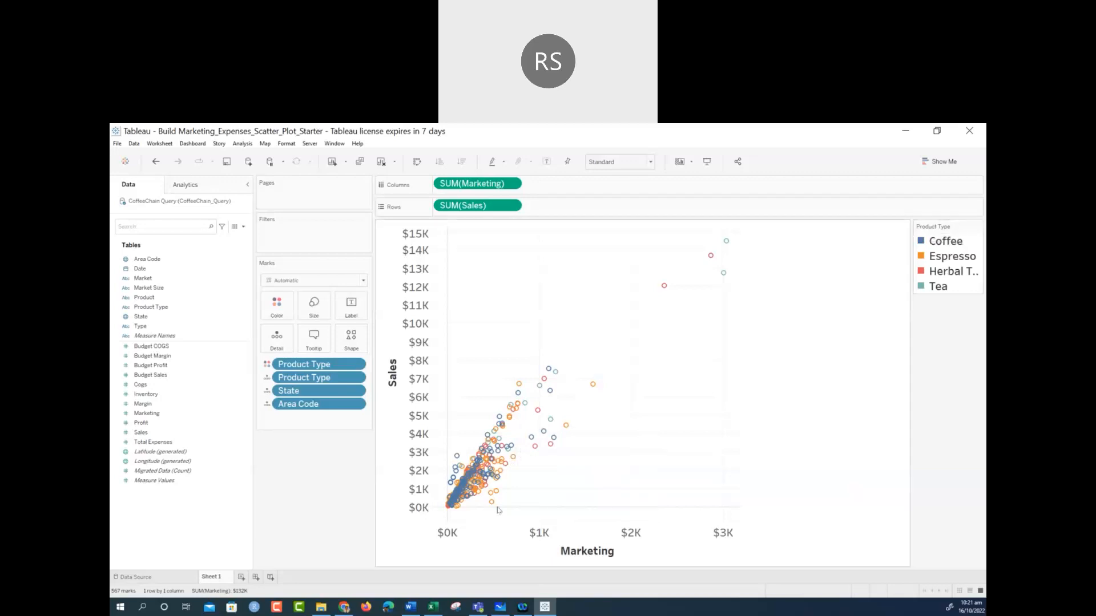
In the Word guide, remove the averages instruction's indent, delete the stray "5" line above it and underline the instruction
click(411, 607)
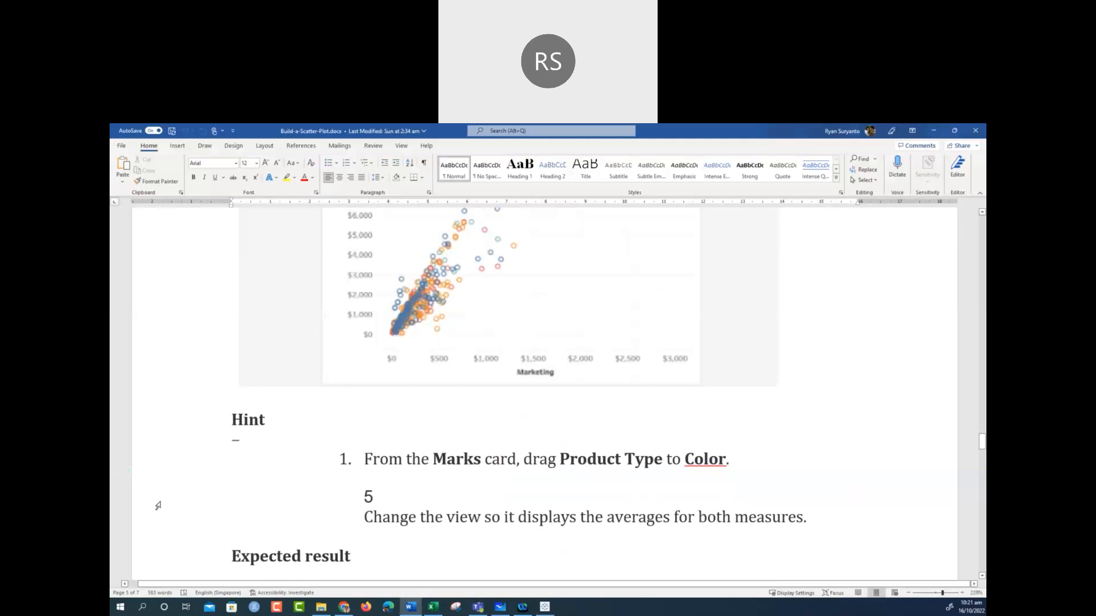
drag(159, 500, 148, 522)
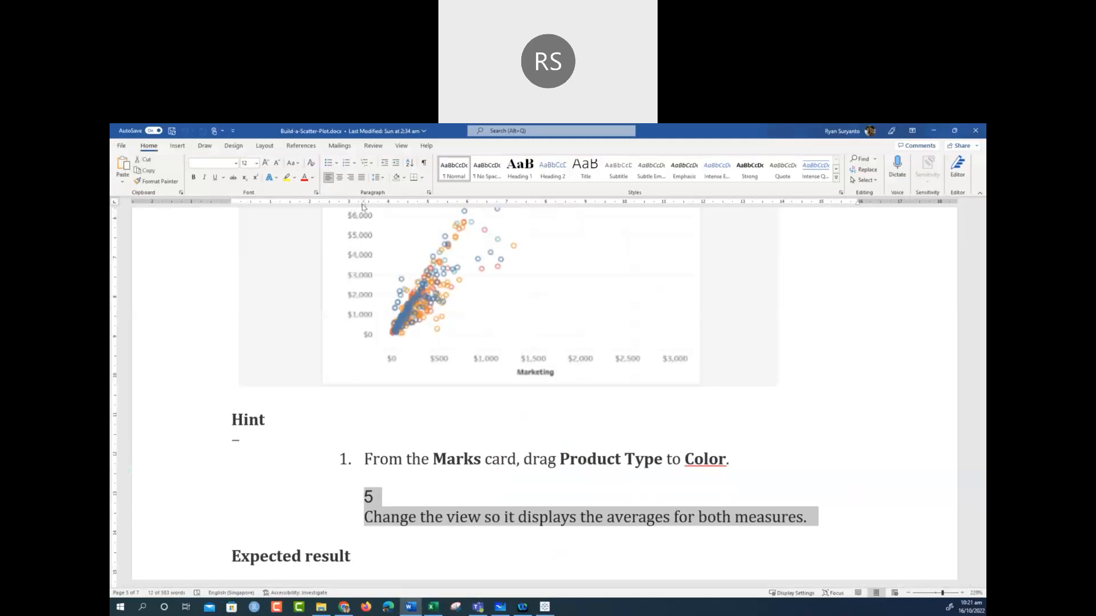
mouse_move(362, 207)
mouse_down()
mouse_move(240, 210)
mouse_move(232, 236)
mouse_up()
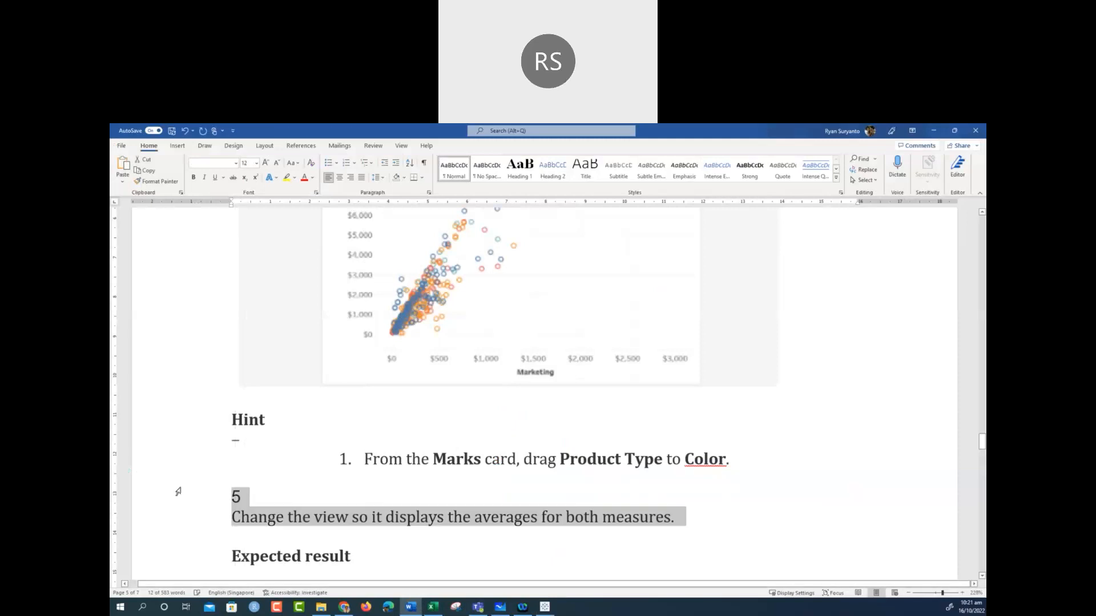
click(153, 497)
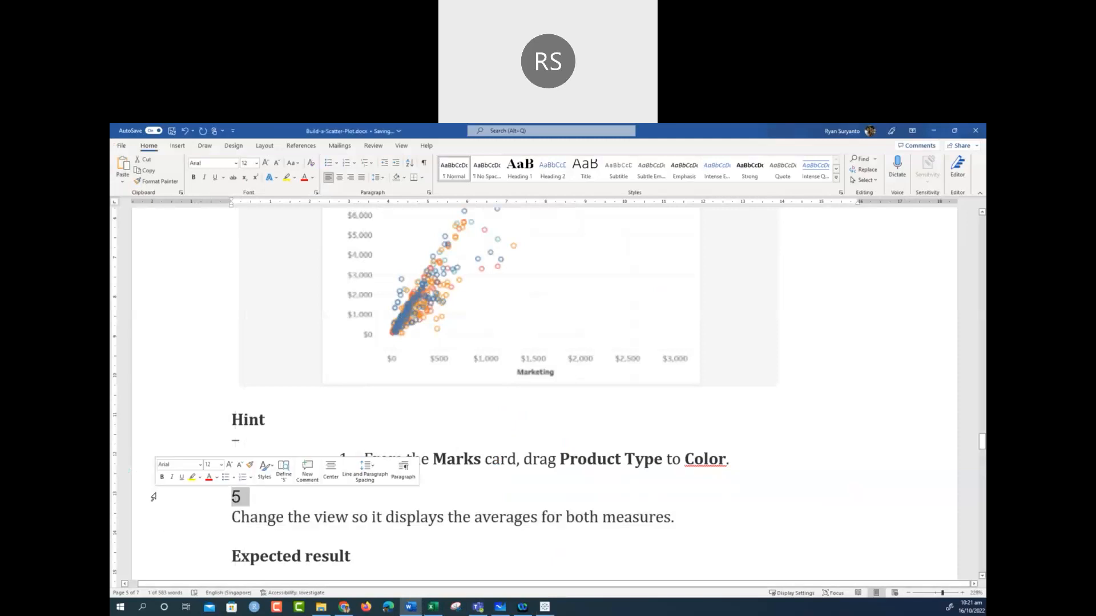
key(Delete)
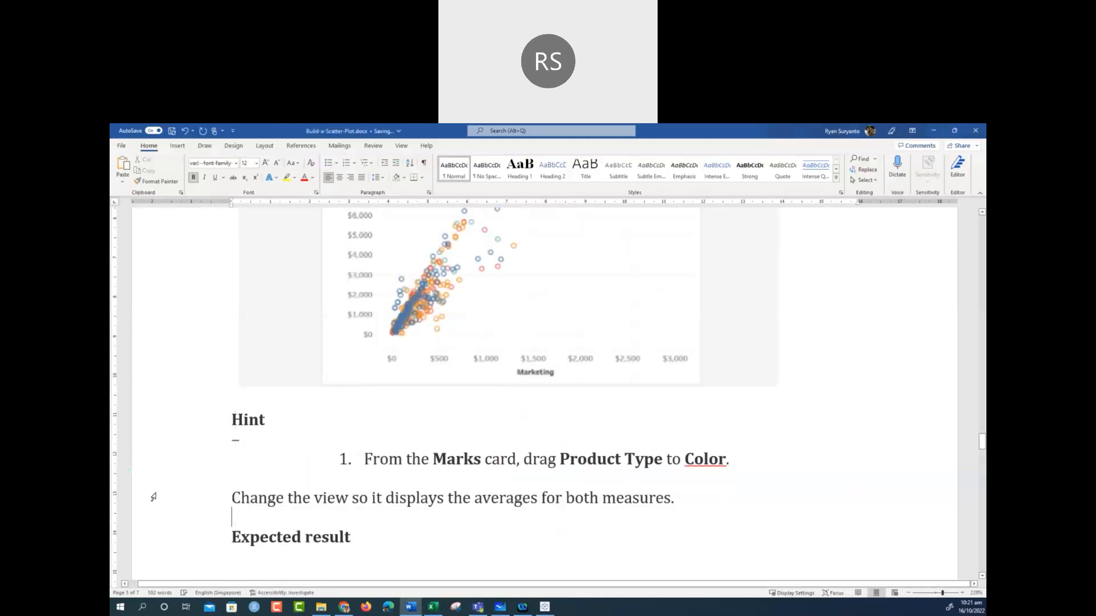
click(153, 497)
key(ctrl+u)
click(175, 454)
Review the averages expected result and hint in the Word guide, and set Marketing's aggregation on Columns to Average in Tableau
scroll(290, 443, down, 7)
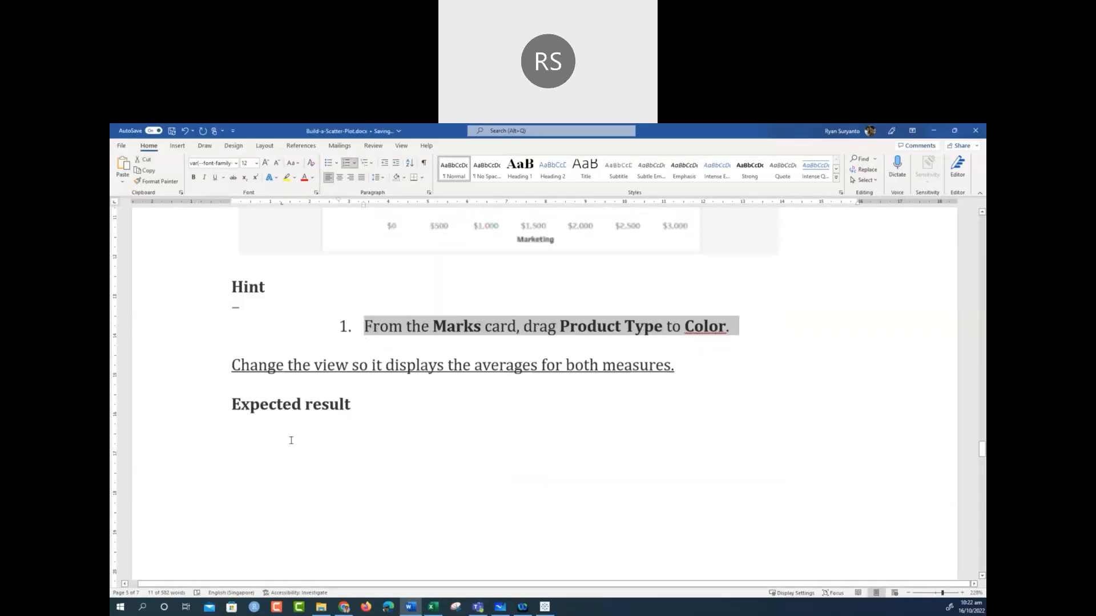
scroll(293, 446, down, 4)
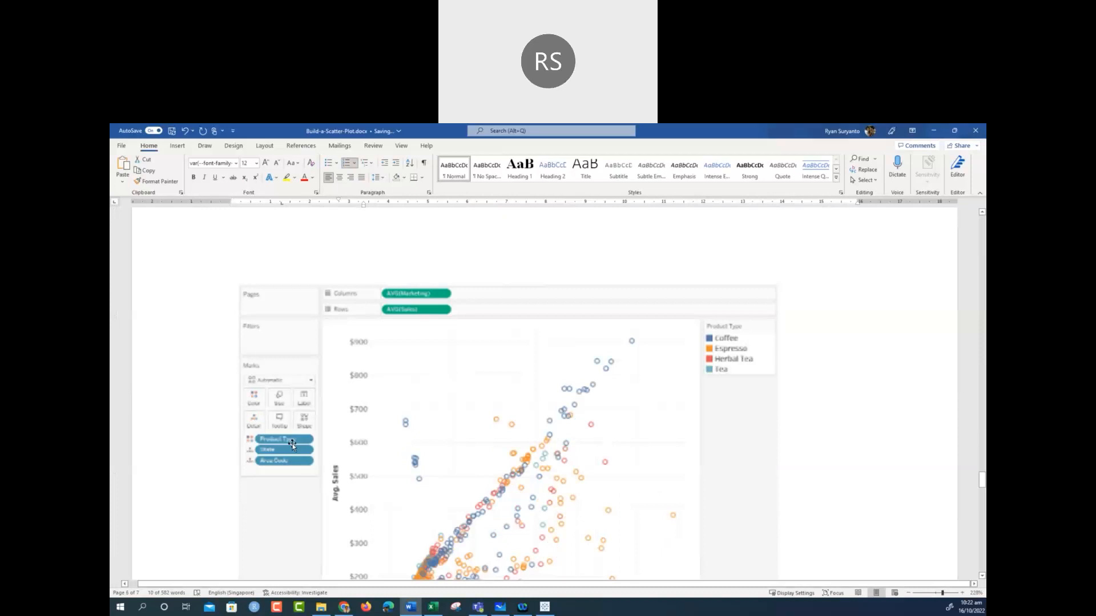
scroll(293, 444, up, 9)
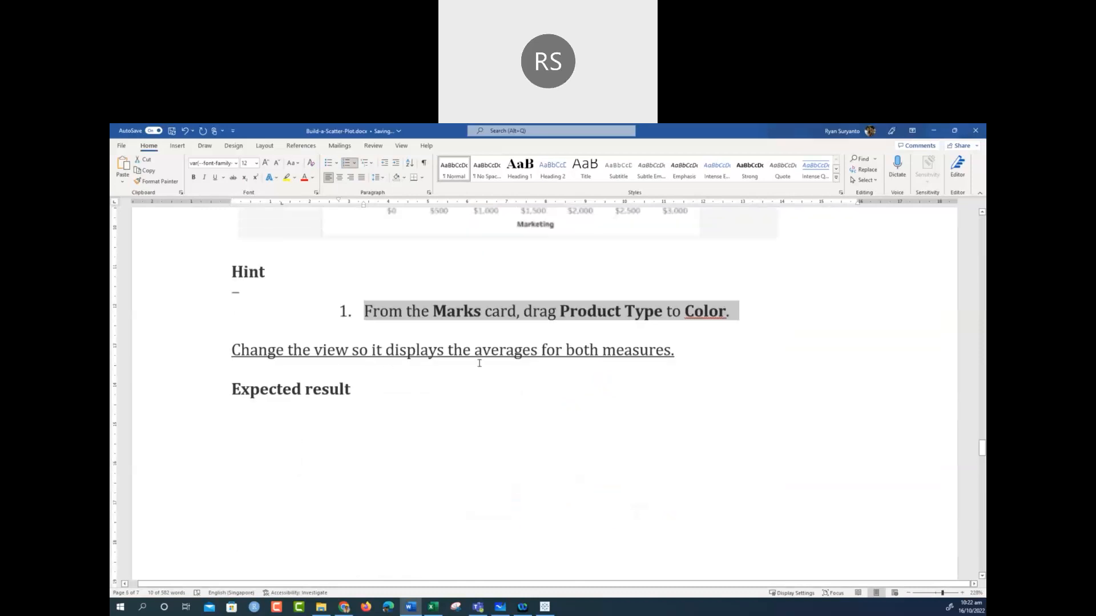
scroll(479, 362, down, 10)
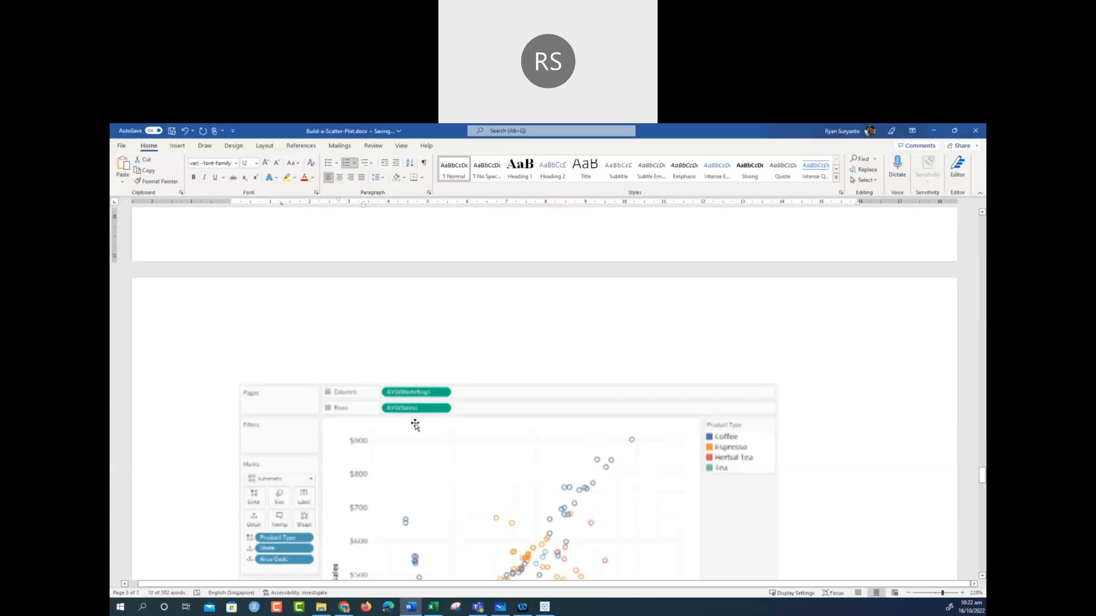
scroll(417, 412, down, 3)
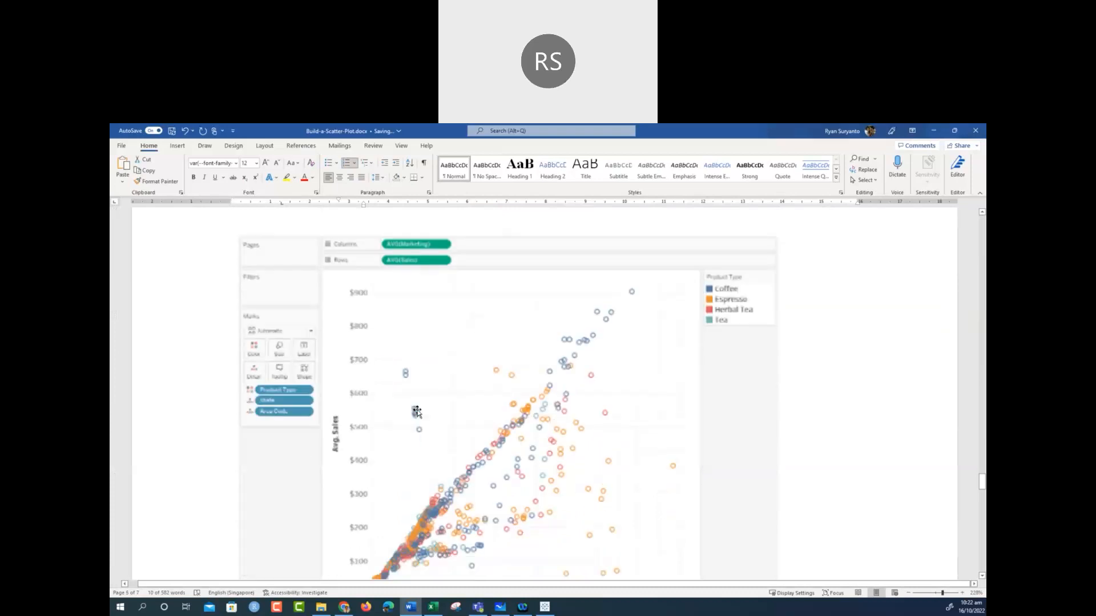
scroll(417, 412, down, 5)
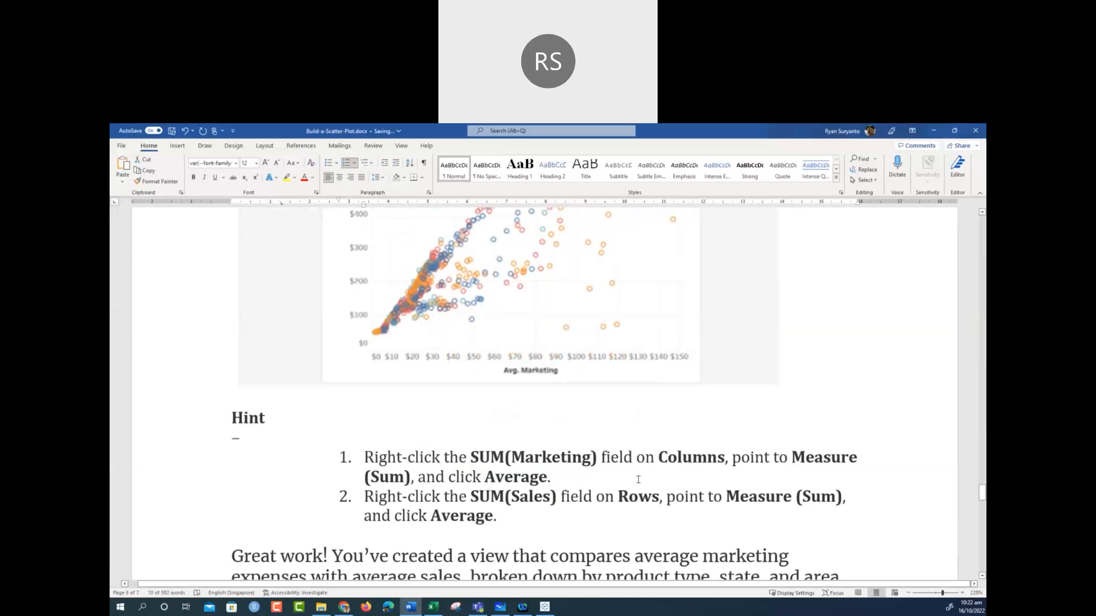
click(935, 133)
click(515, 184)
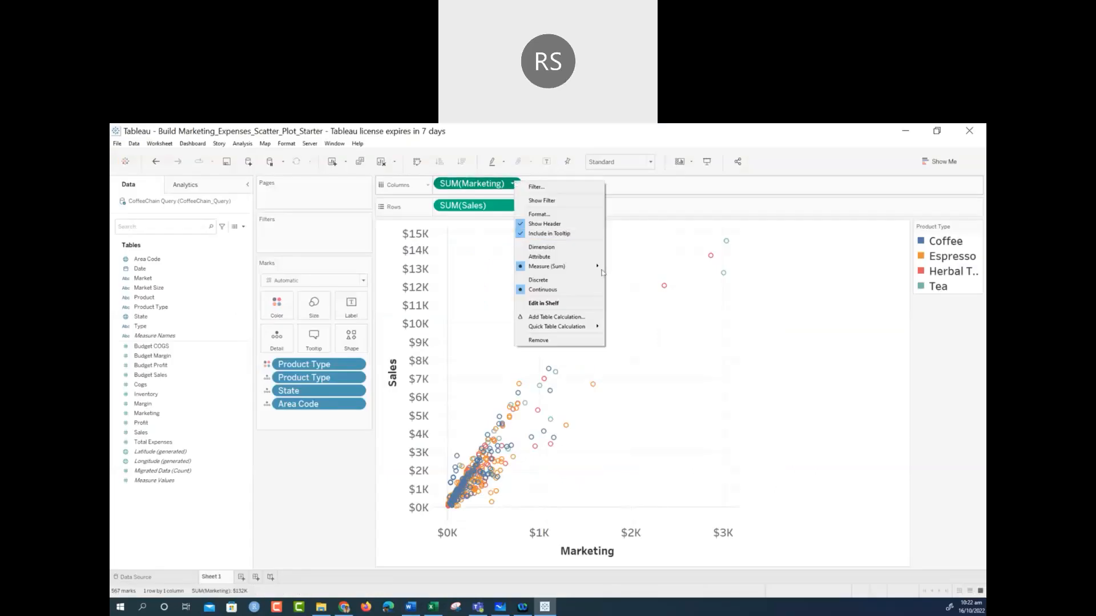
mouse_move(585, 267)
click(627, 277)
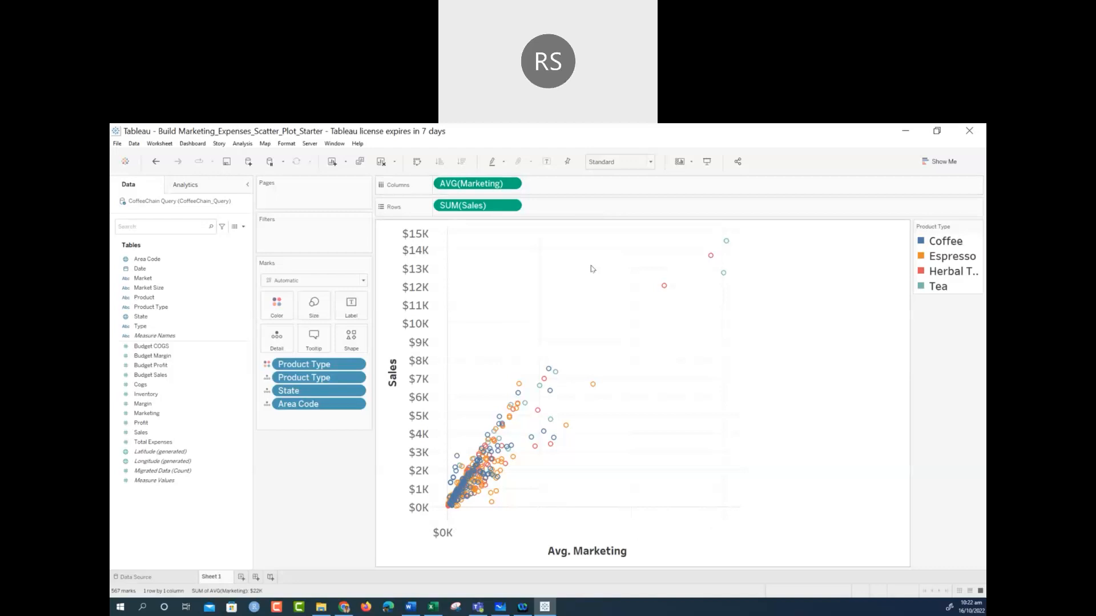
Set Sales' aggregation on Rows to Average
click(512, 206)
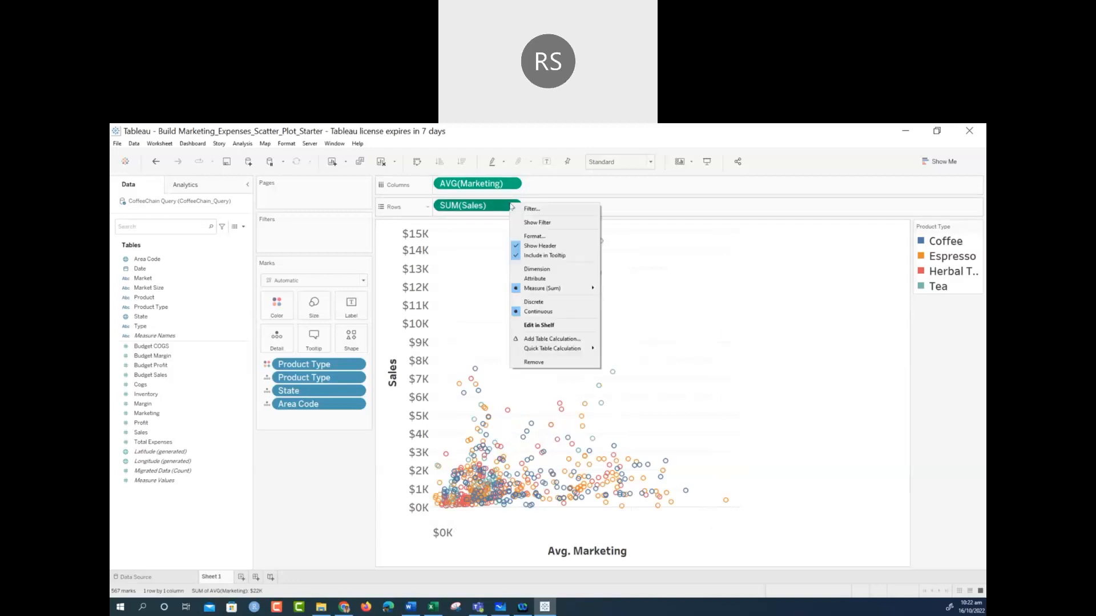
mouse_move(554, 291)
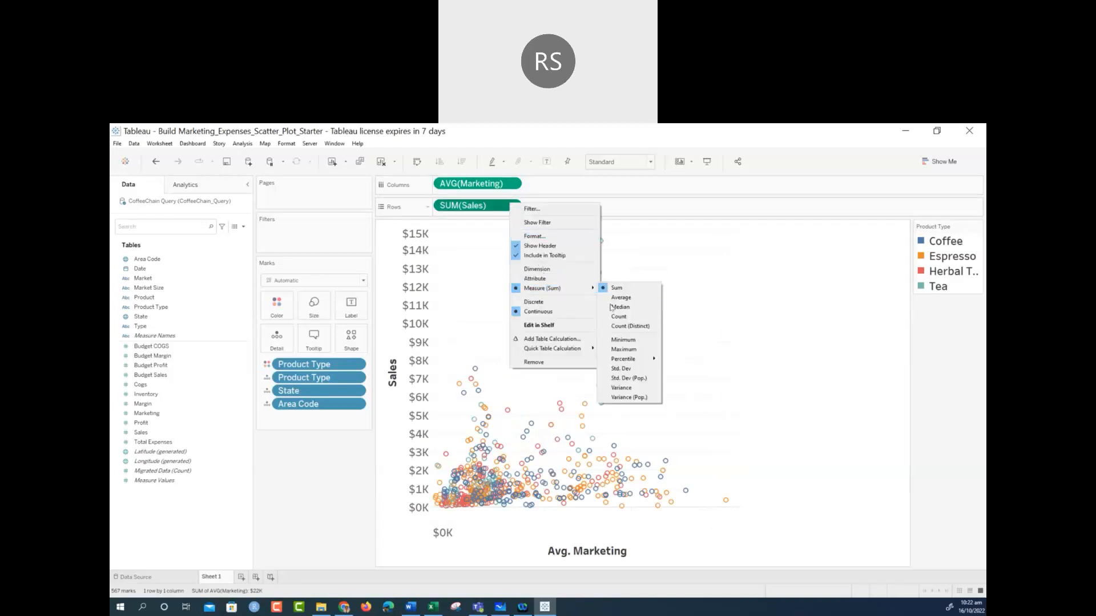
click(619, 299)
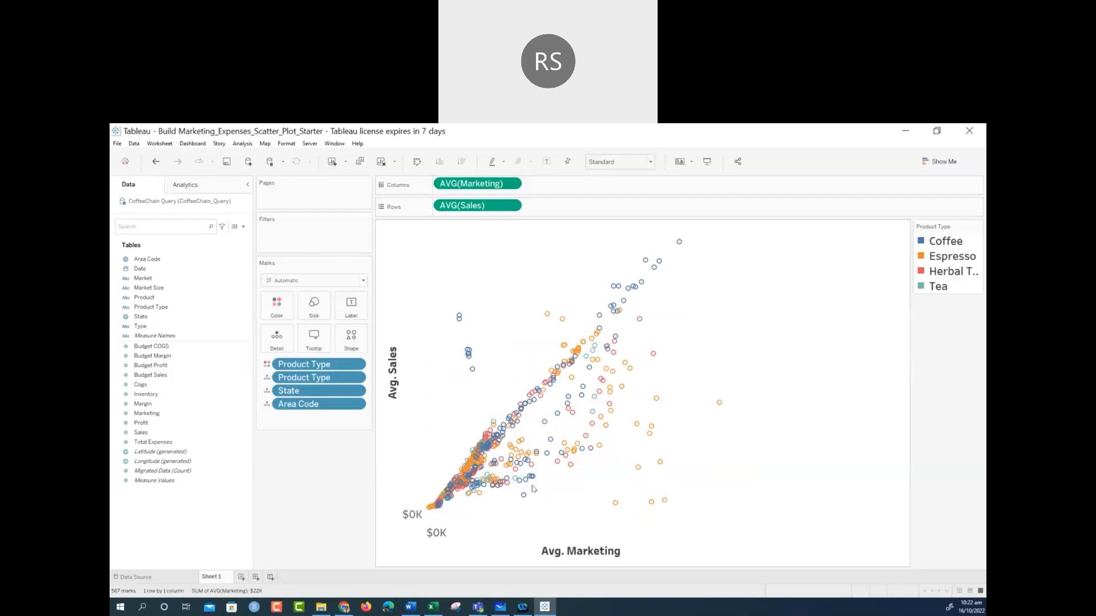
Set the display units of the Avg. Sales axis numbers to None, keeping Currency (Custom)
mouse_move(533, 489)
right_click(389, 376)
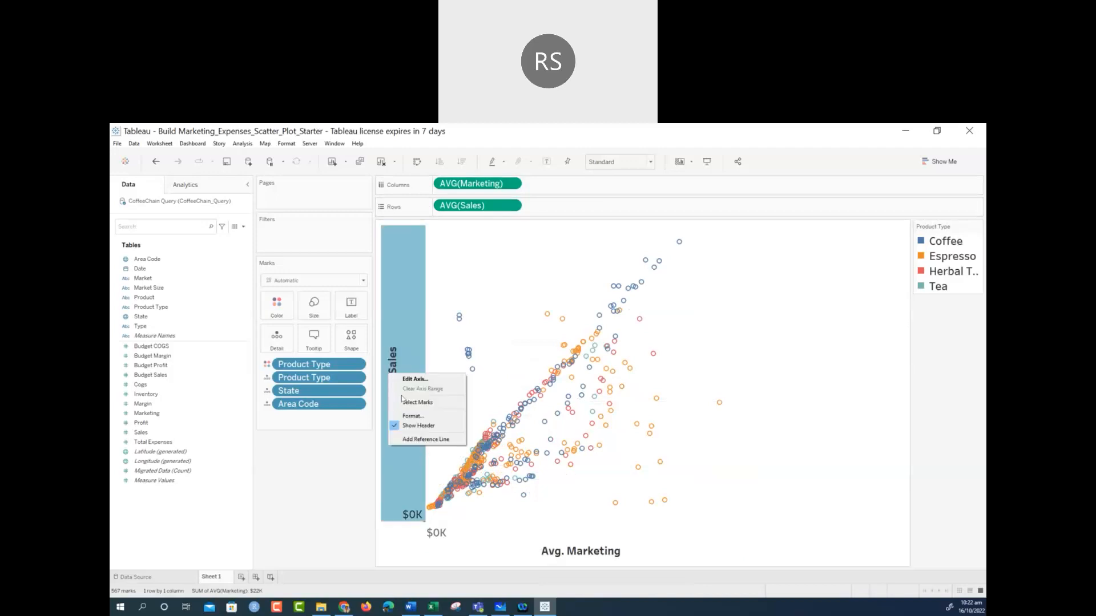
click(412, 417)
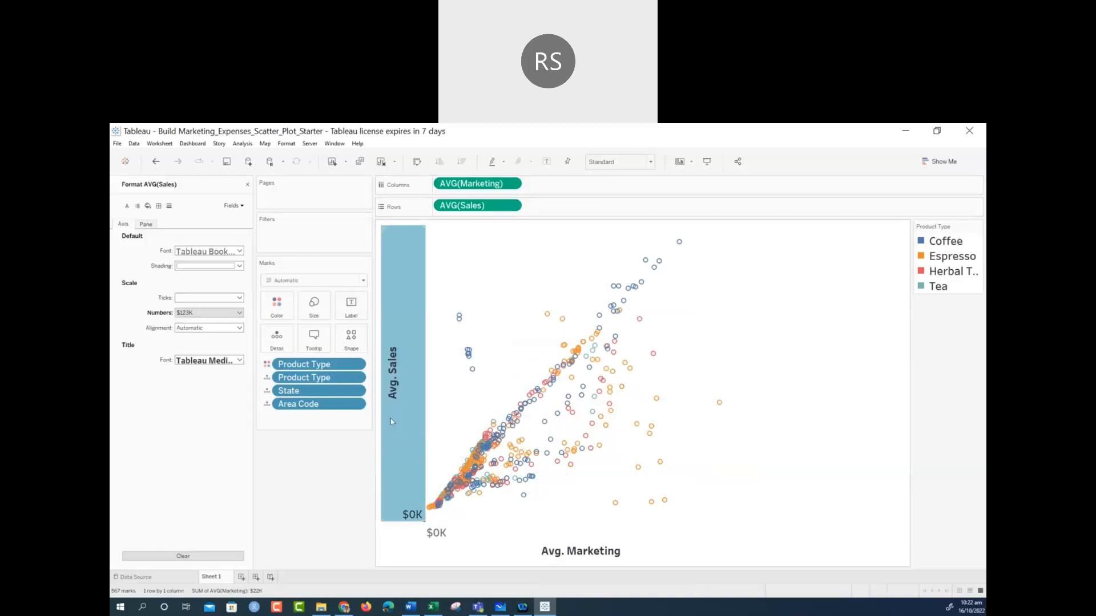
click(235, 313)
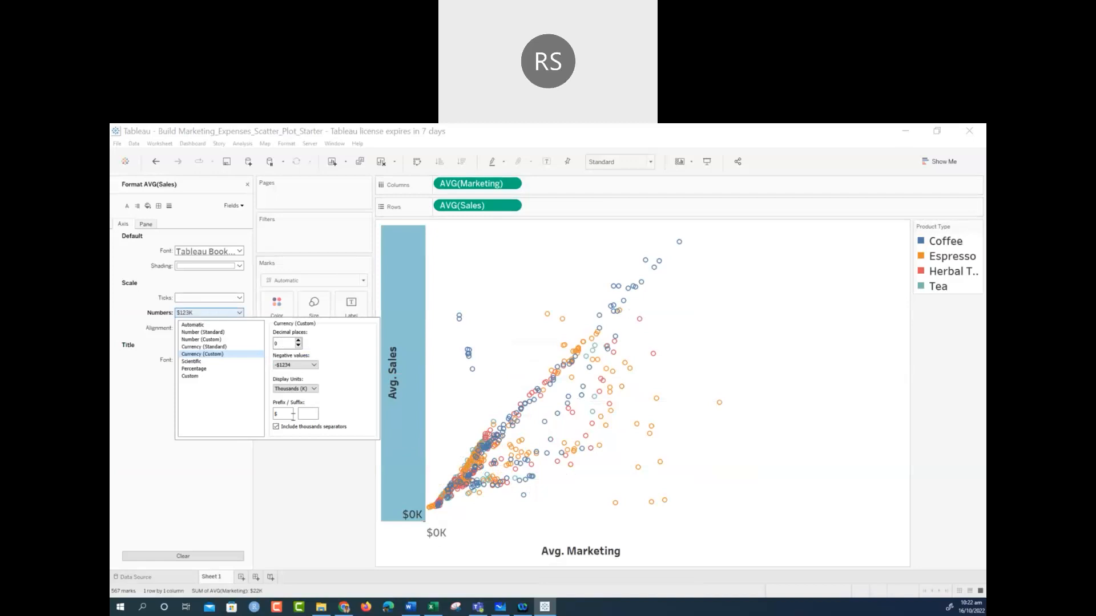
click(314, 389)
click(291, 396)
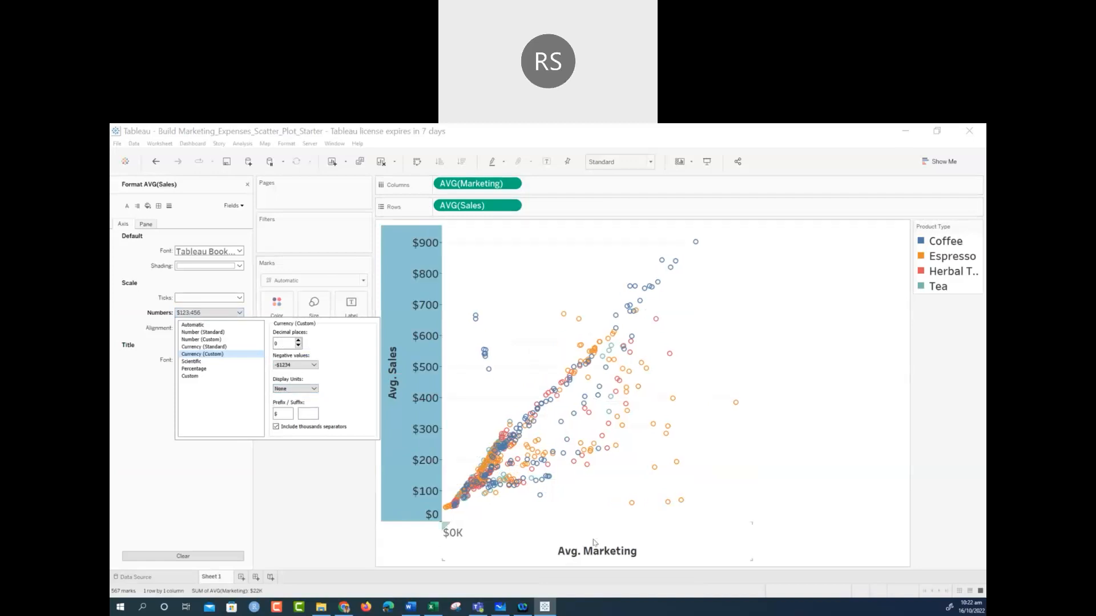
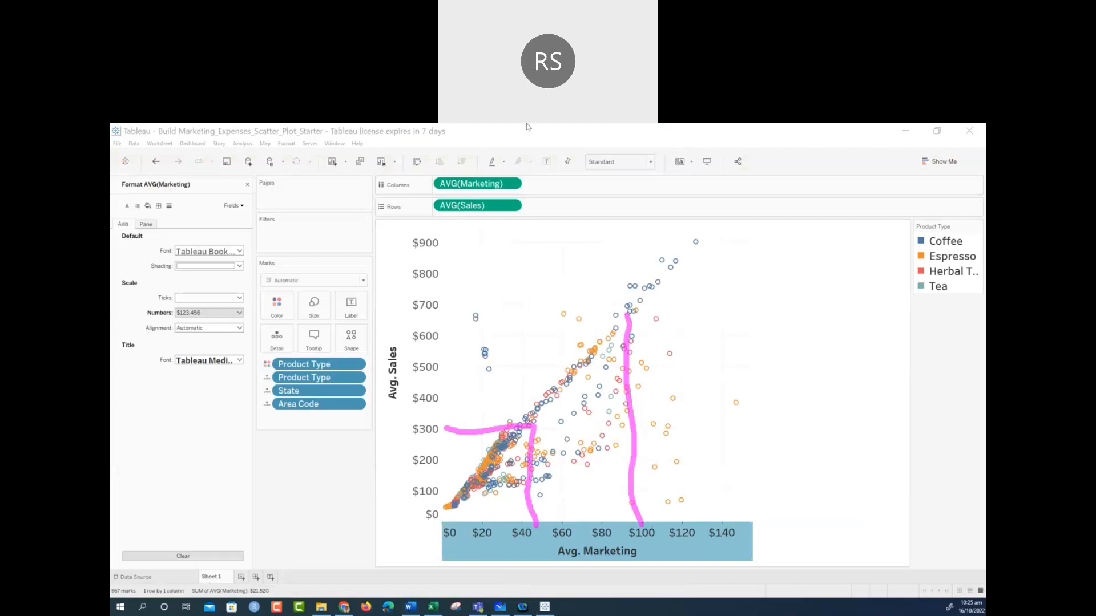
Clear the drawn annotations and examine the Word guide's Knowledge checks options on positive correlation and the $50 Marketing and $300 Sales increase
click(703, 139)
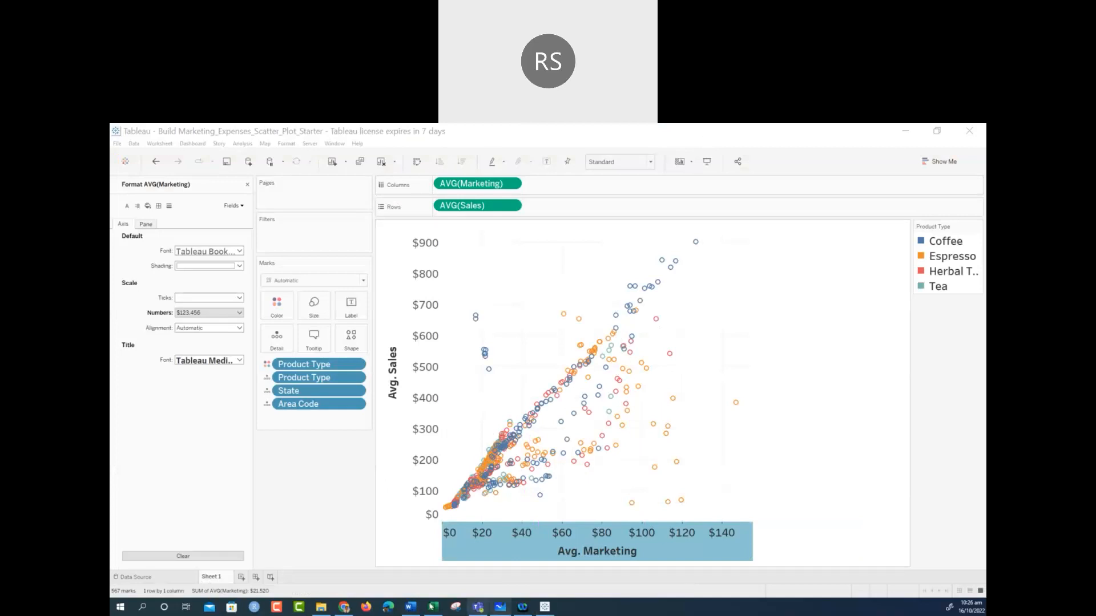
click(410, 607)
scroll(453, 571, up, 4)
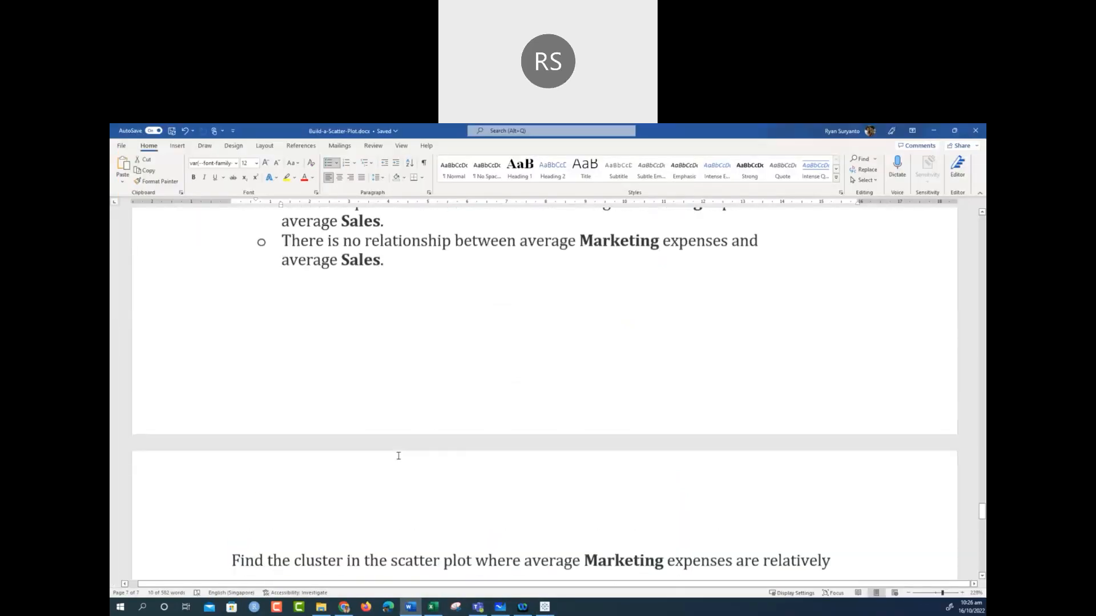
scroll(398, 456, up, 4)
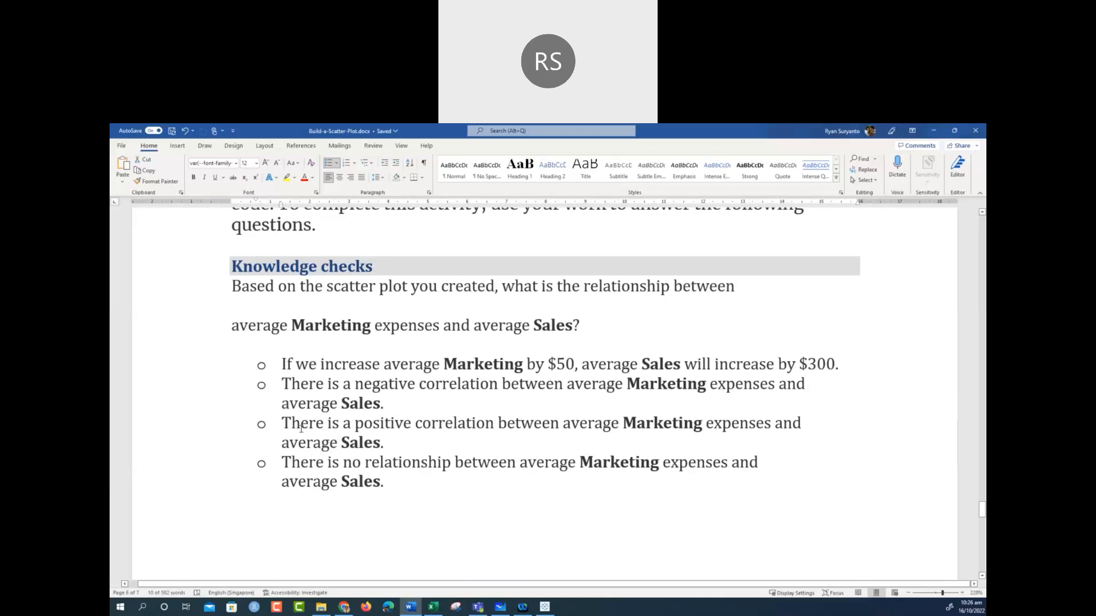
drag(301, 428, 419, 444)
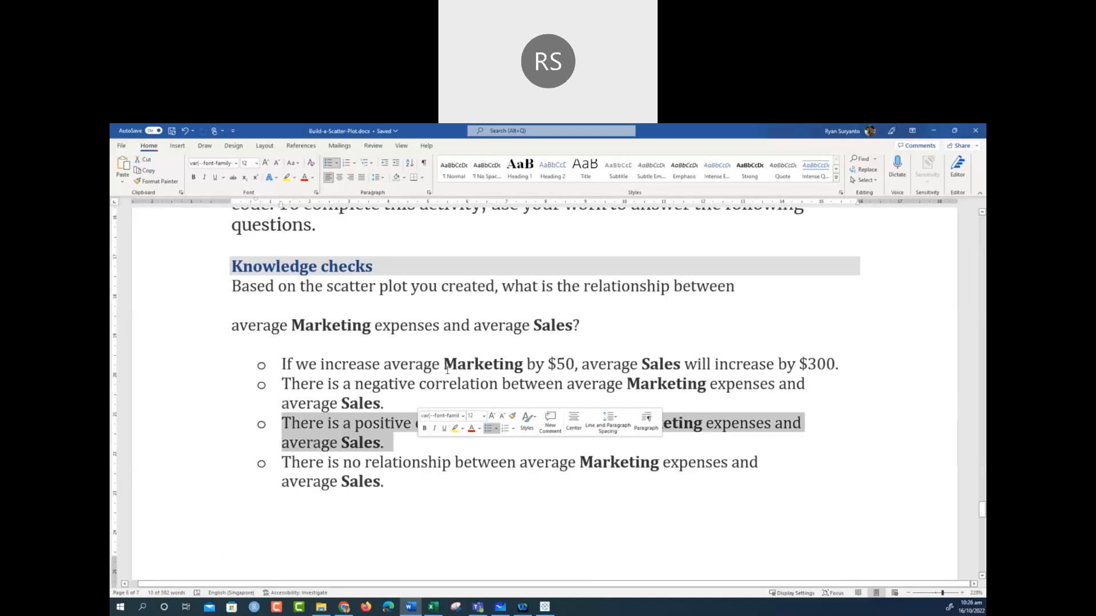
drag(385, 364, 526, 366)
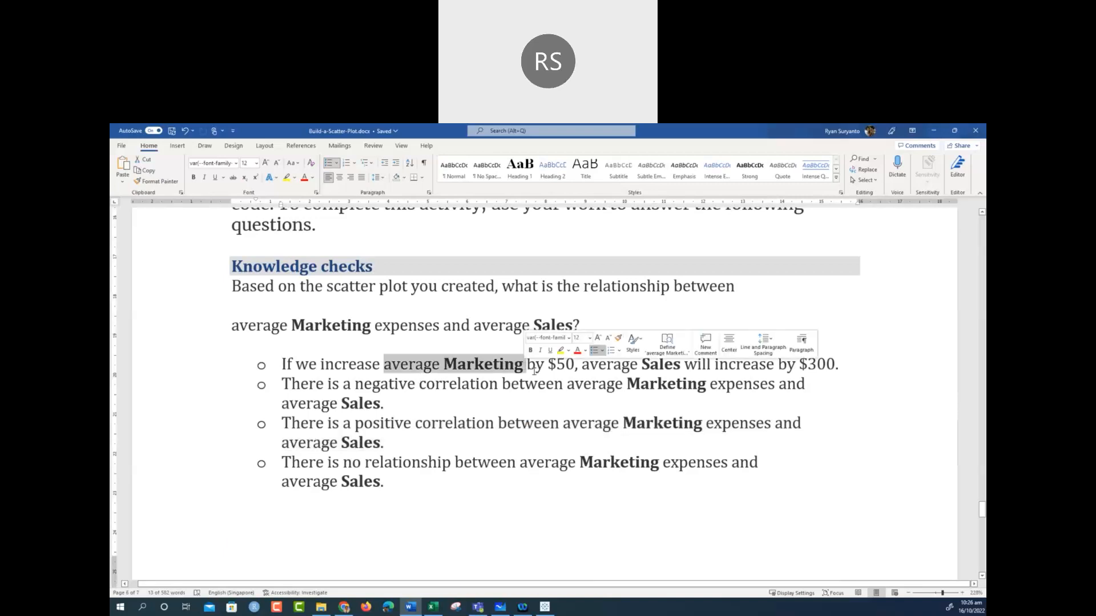
click(581, 366)
drag(556, 367, 829, 365)
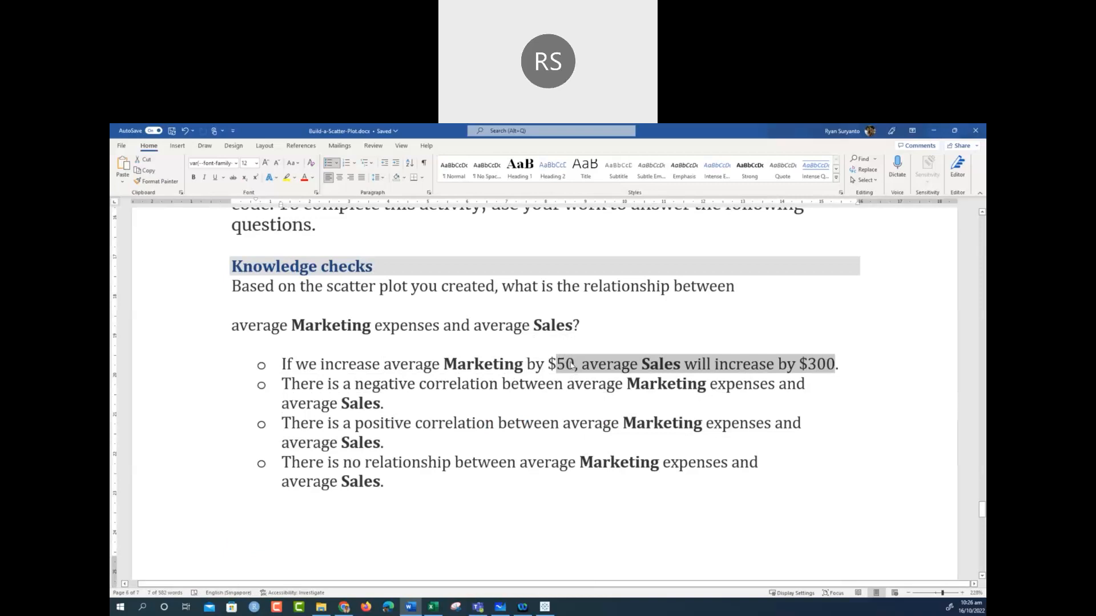
Highlight in yellow the answer stating a positive correlation between average Marketing expenses and average Sales
scroll(719, 453, down, 1)
scroll(719, 453, down, 1)
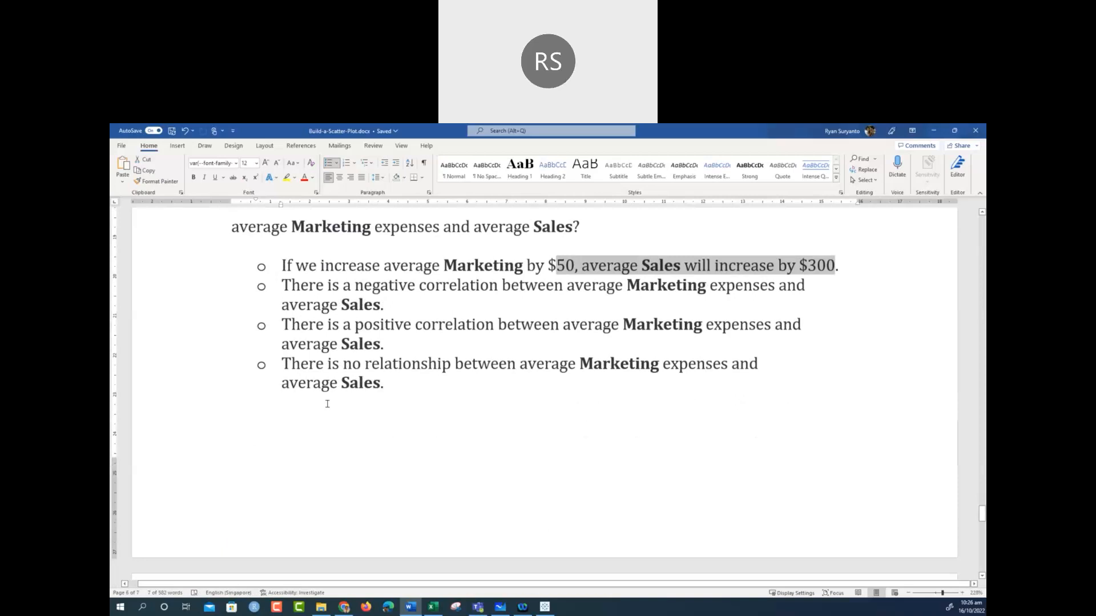
double_click(216, 357)
drag(214, 361, 216, 343)
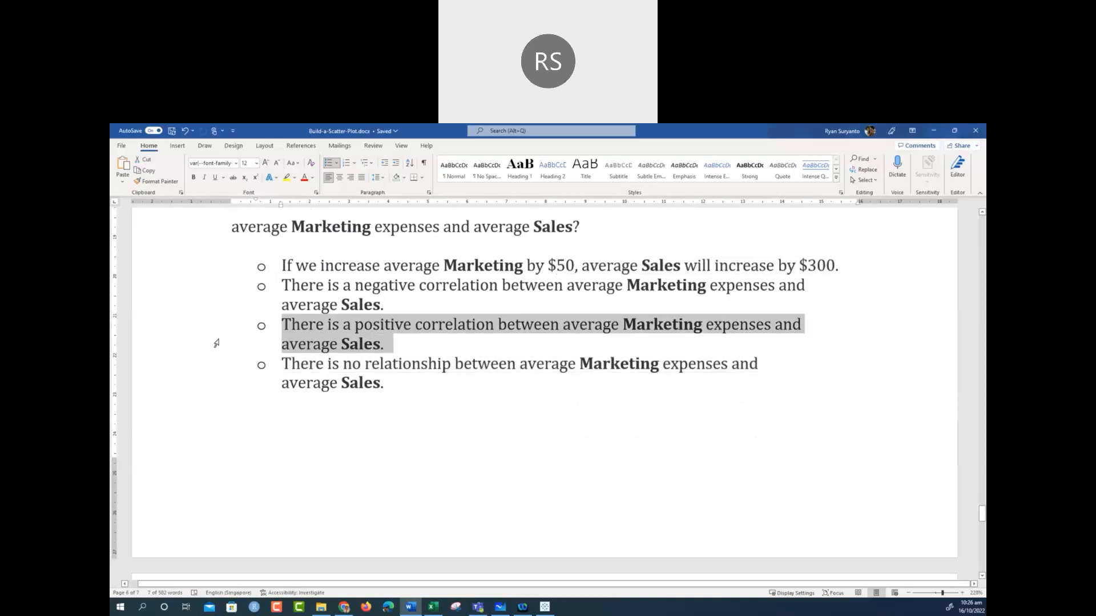
click(287, 177)
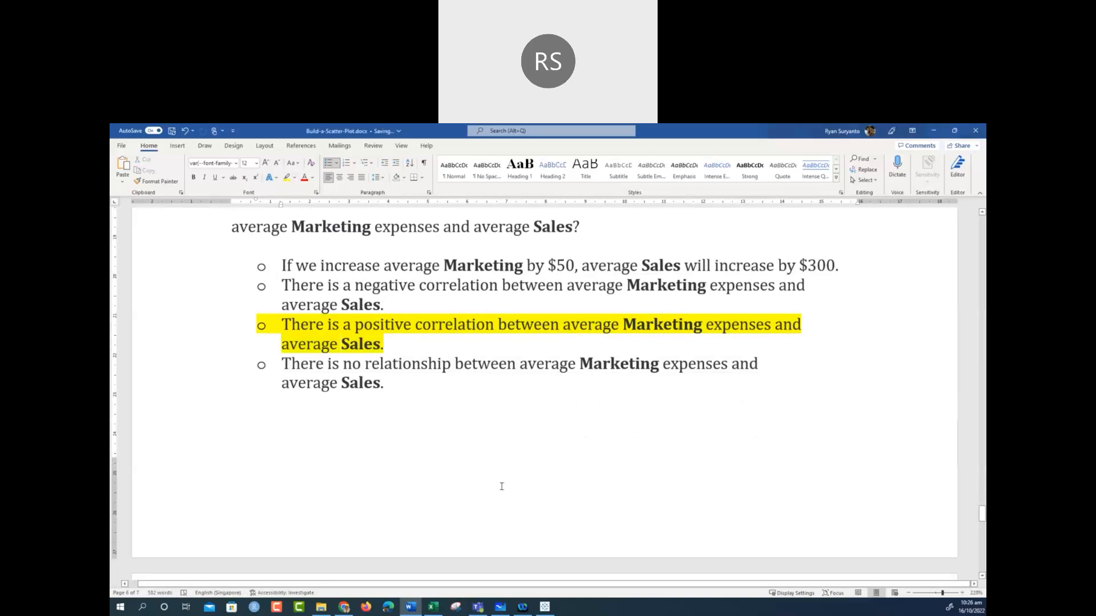
Highlight in yellow the Coffee and Massachusetts answer to the question about the low Marketing, high Sales cluster
scroll(502, 486, down, 5)
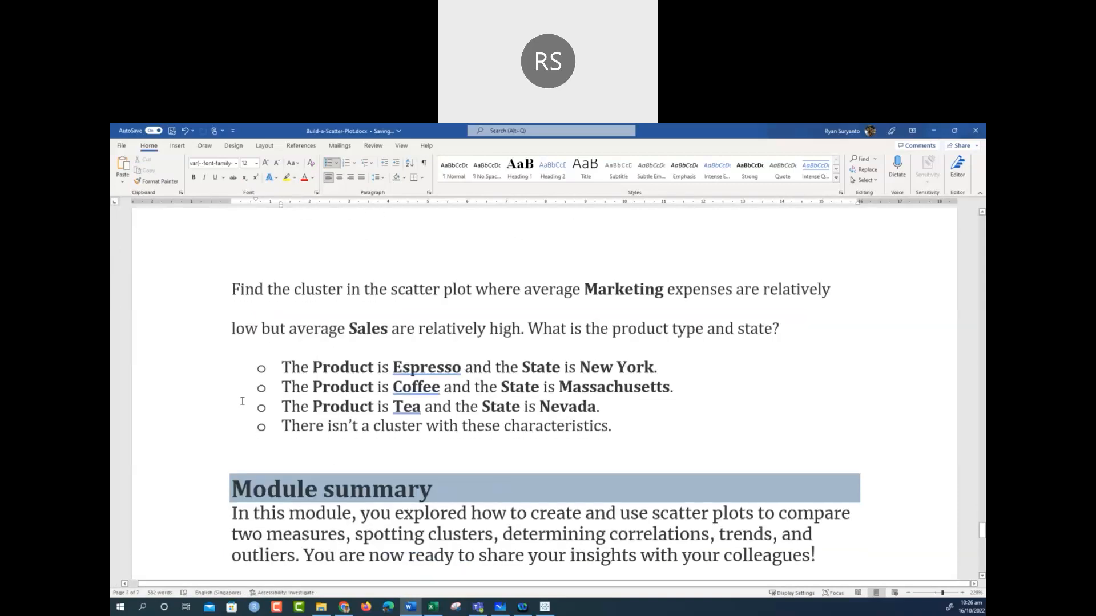
click(215, 392)
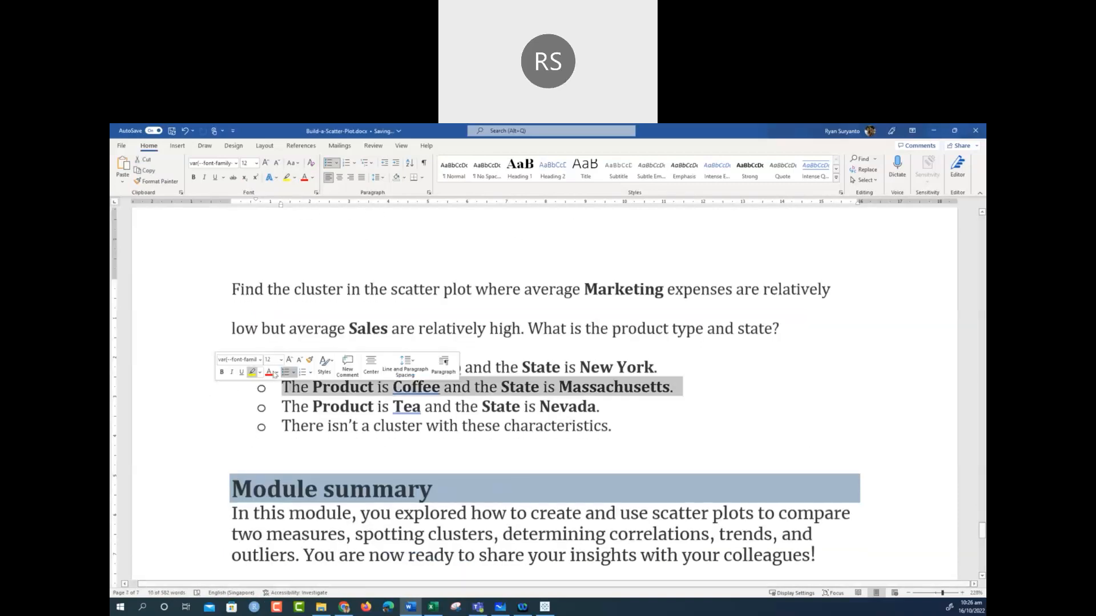
click(251, 373)
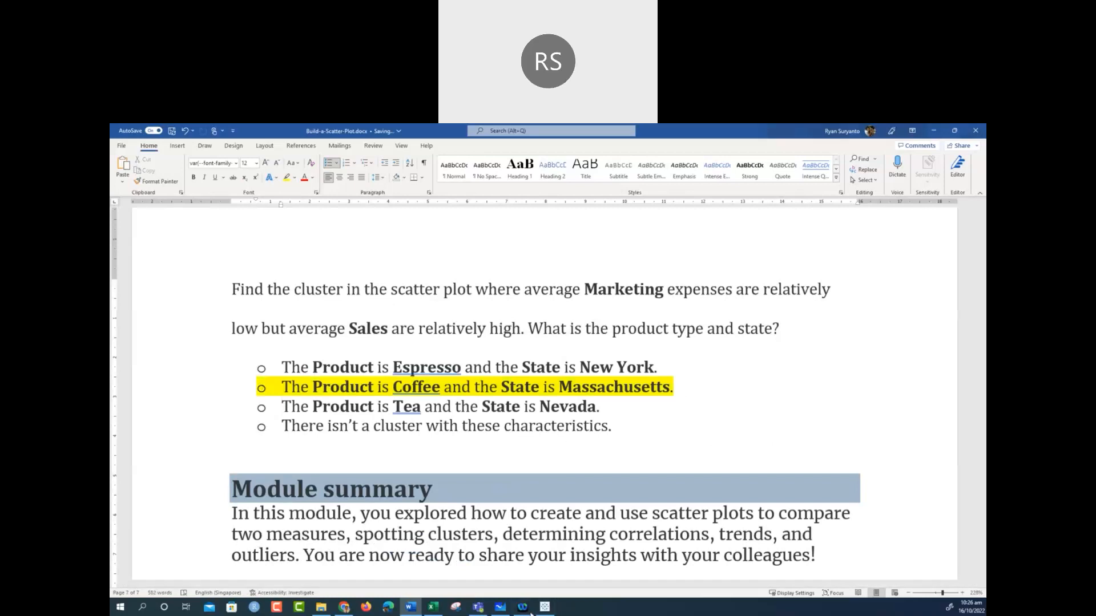
Compare the finished Tableau scatter plot with the knowledge checks and expected-result images in the Word guide
click(544, 607)
mouse_move(477, 323)
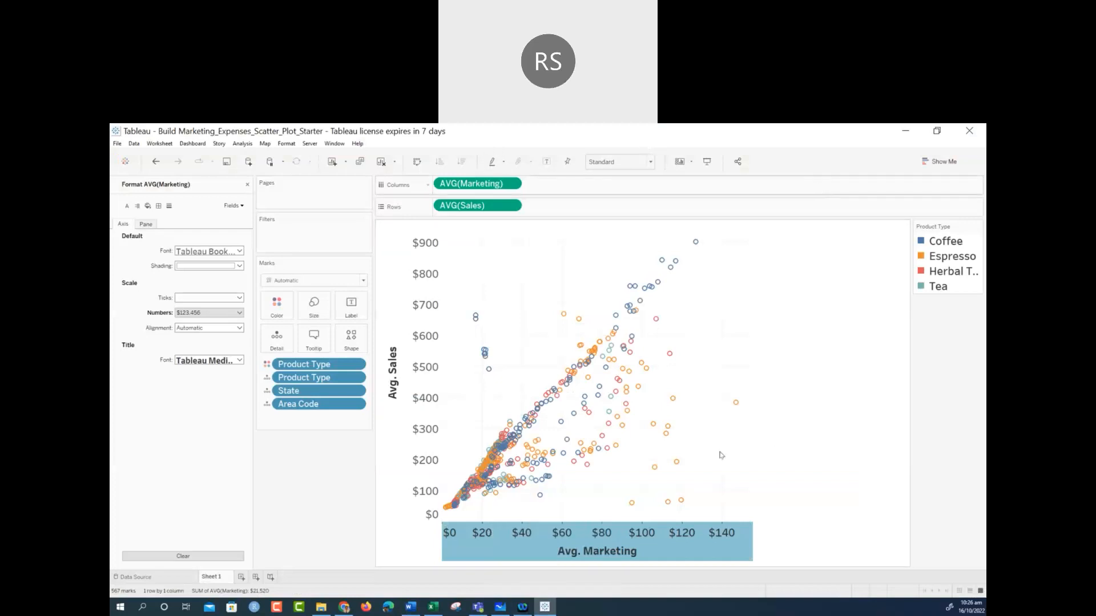
click(411, 607)
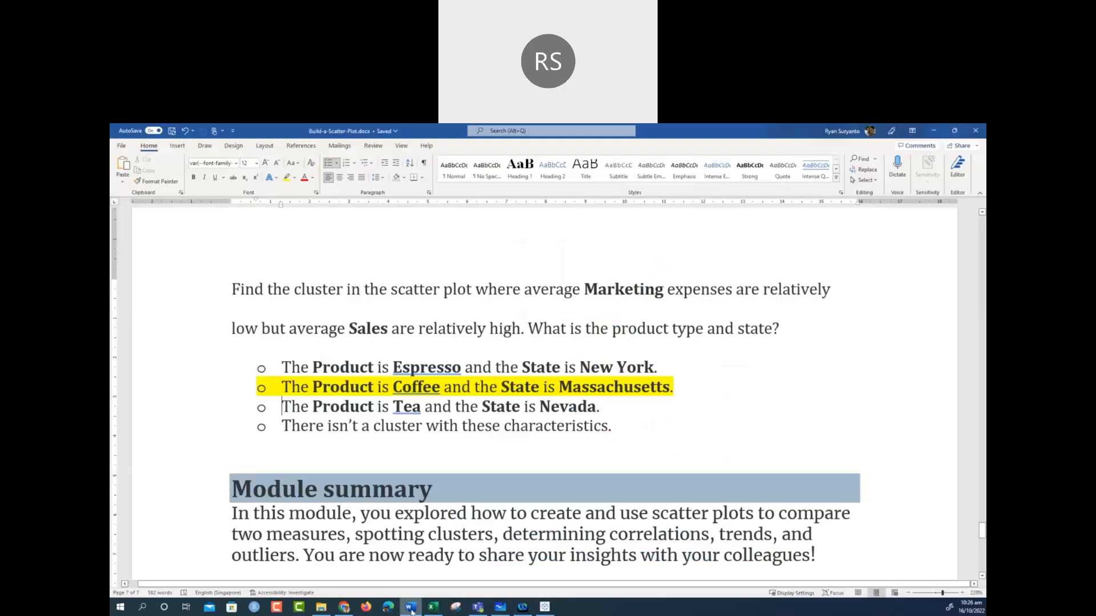
scroll(431, 477, down, 5)
scroll(433, 483, up, 5)
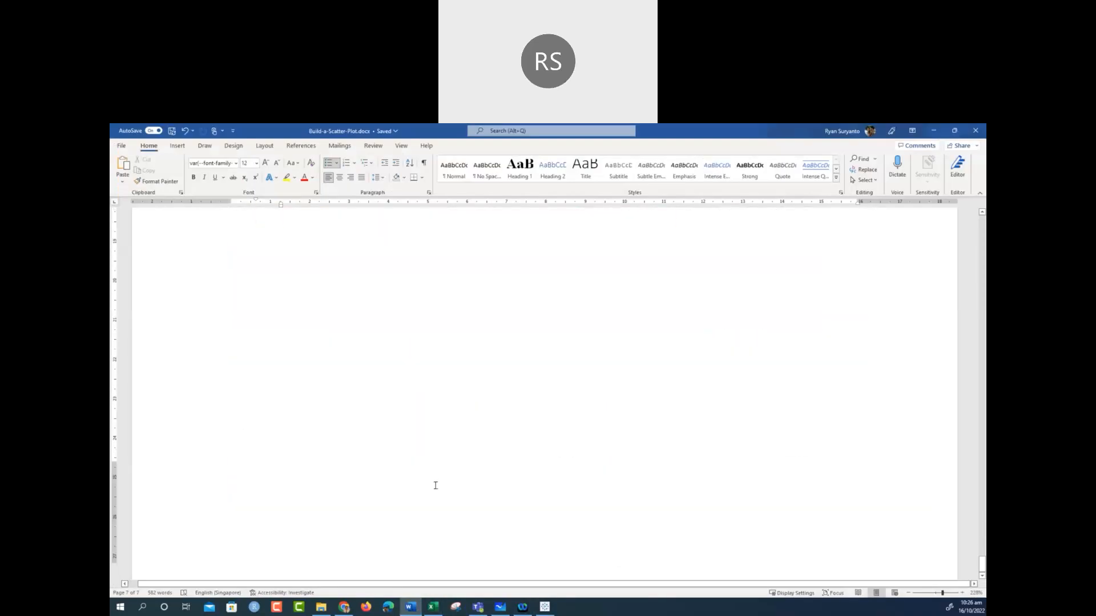
scroll(438, 477, up, 15)
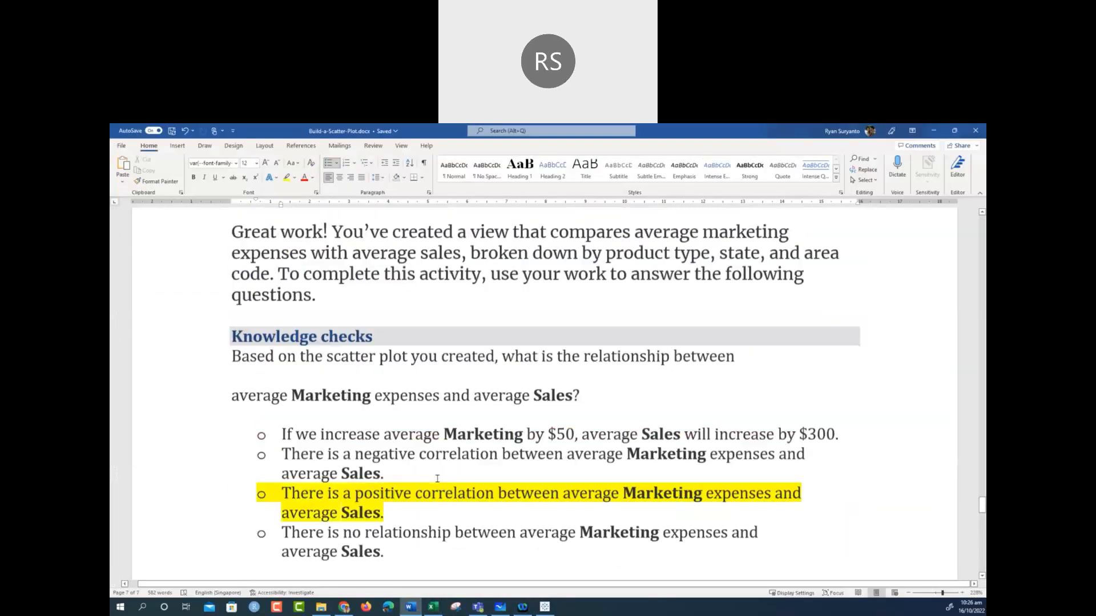
scroll(440, 475, up, 15)
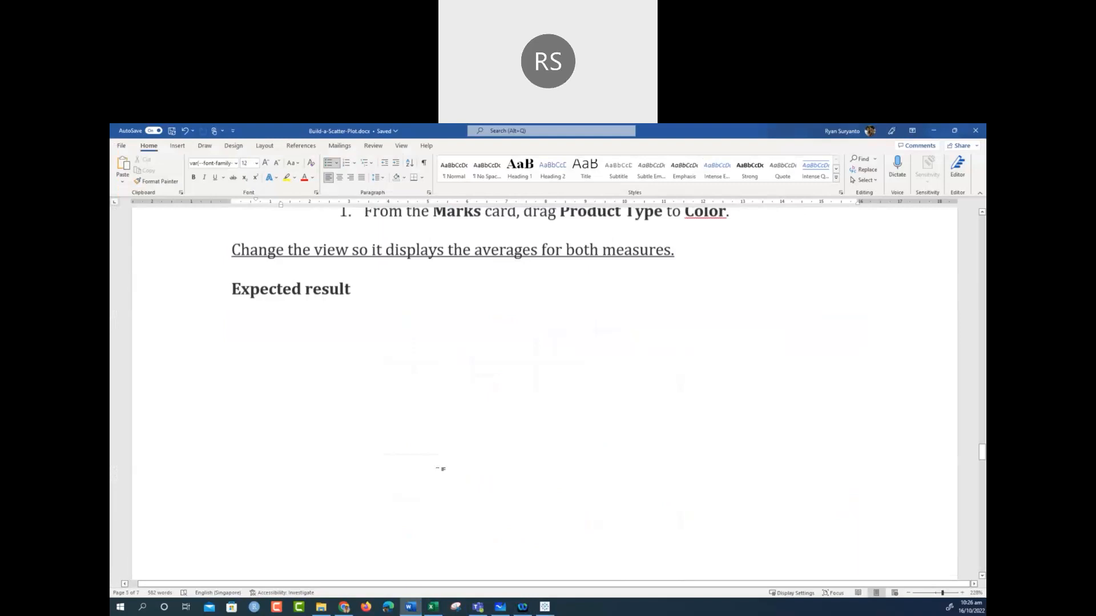
scroll(446, 472, up, 10)
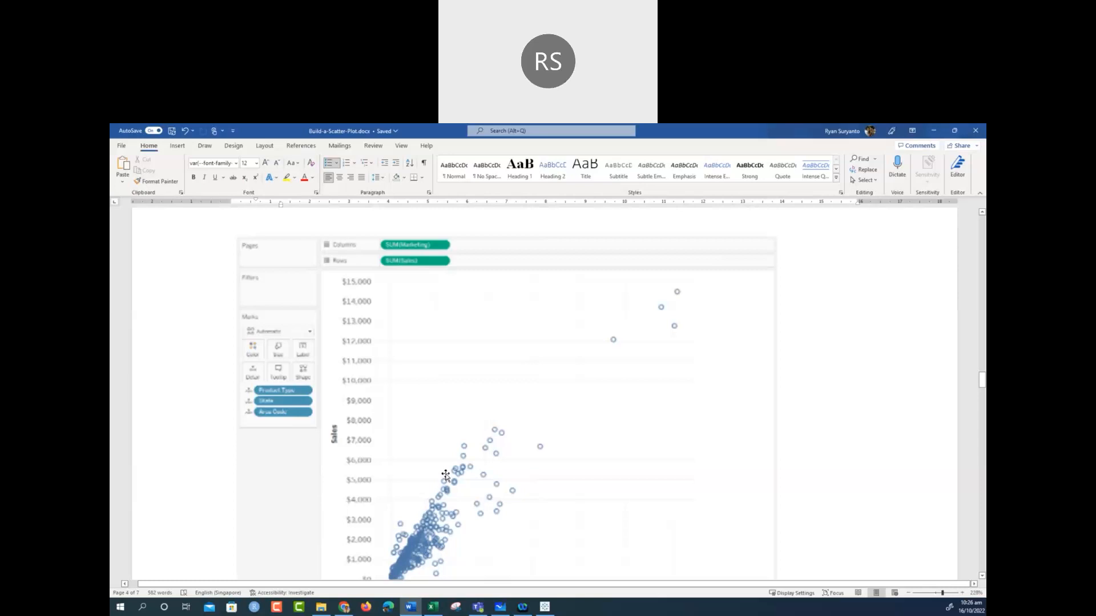
scroll(446, 476, down, 12)
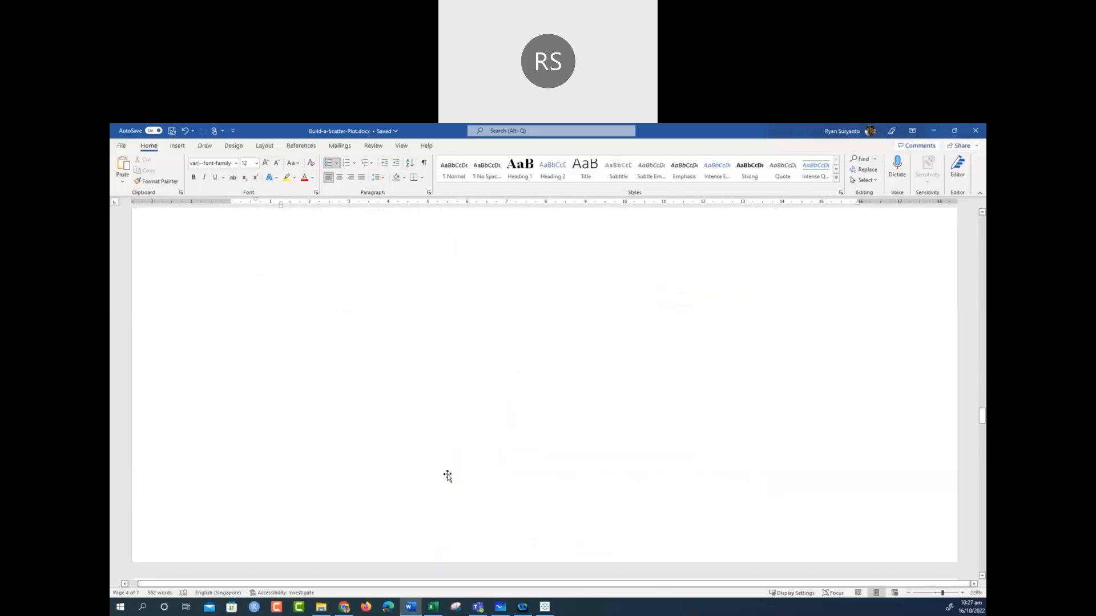
scroll(448, 476, down, 5)
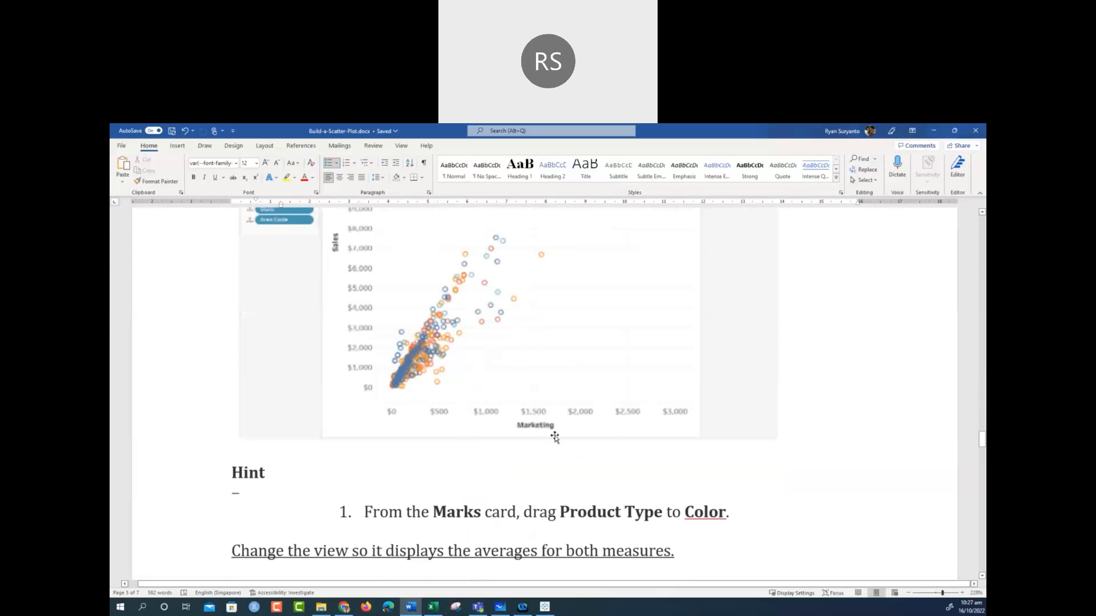
scroll(553, 437, down, 15)
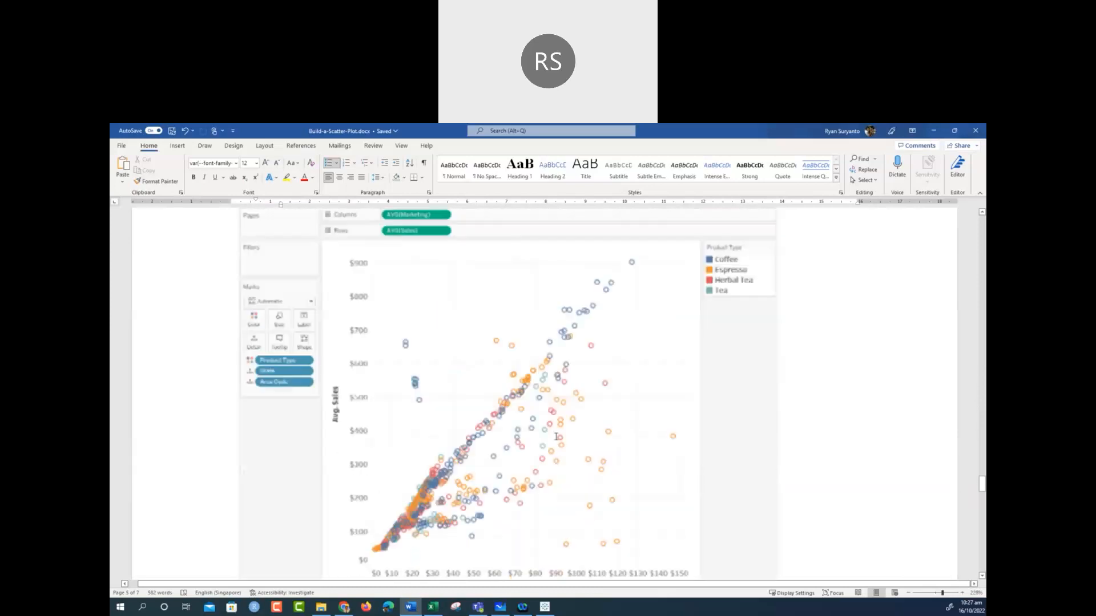
Switch to Tableau and review the available mark types for the scatter plot, keeping Automatic
click(934, 132)
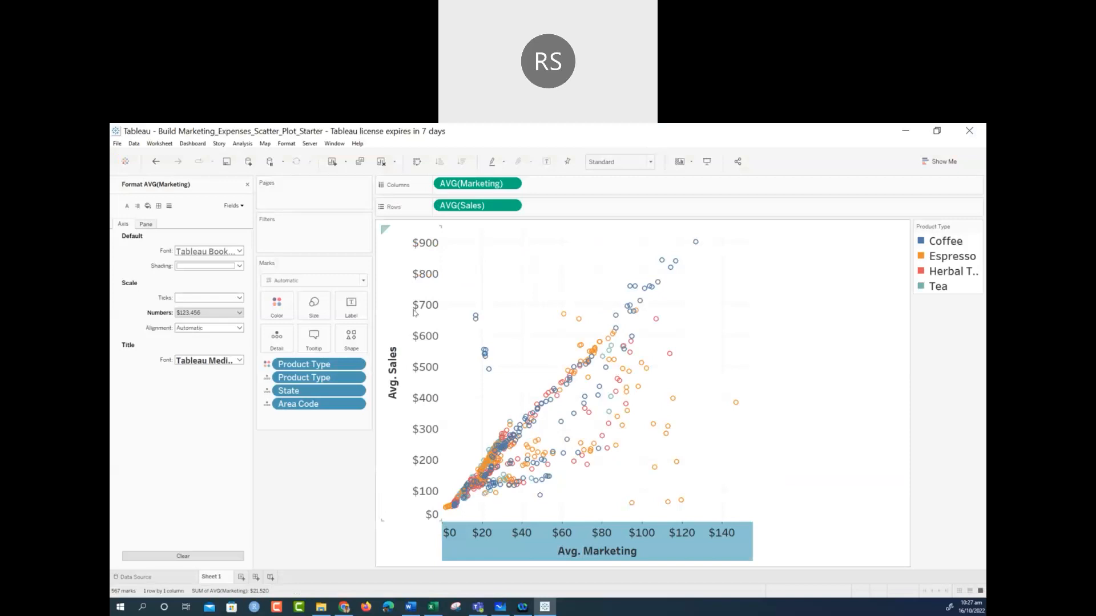
click(364, 281)
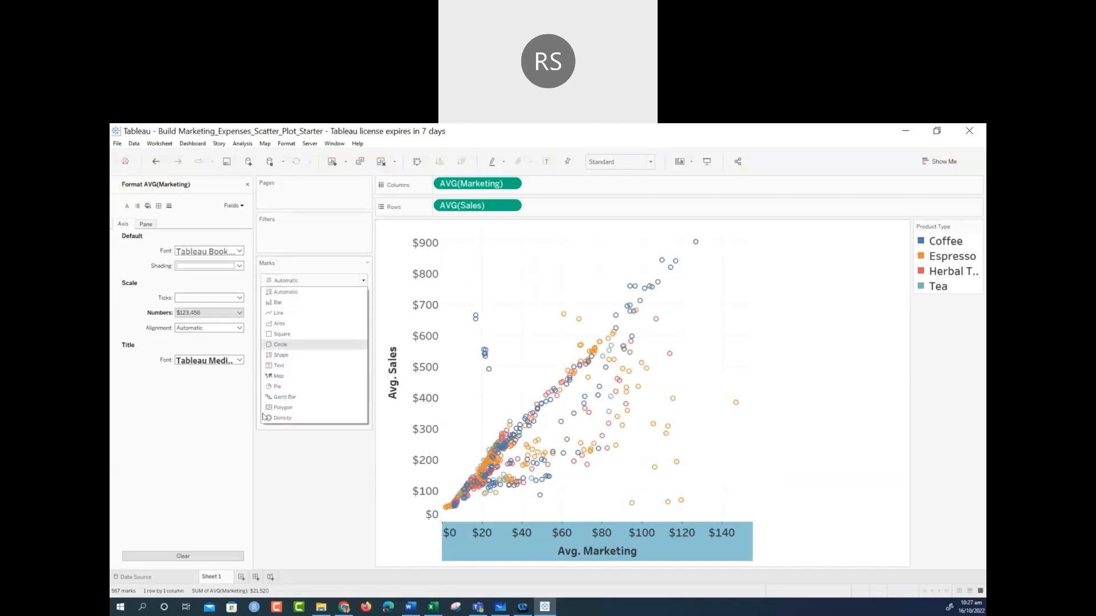
click(313, 481)
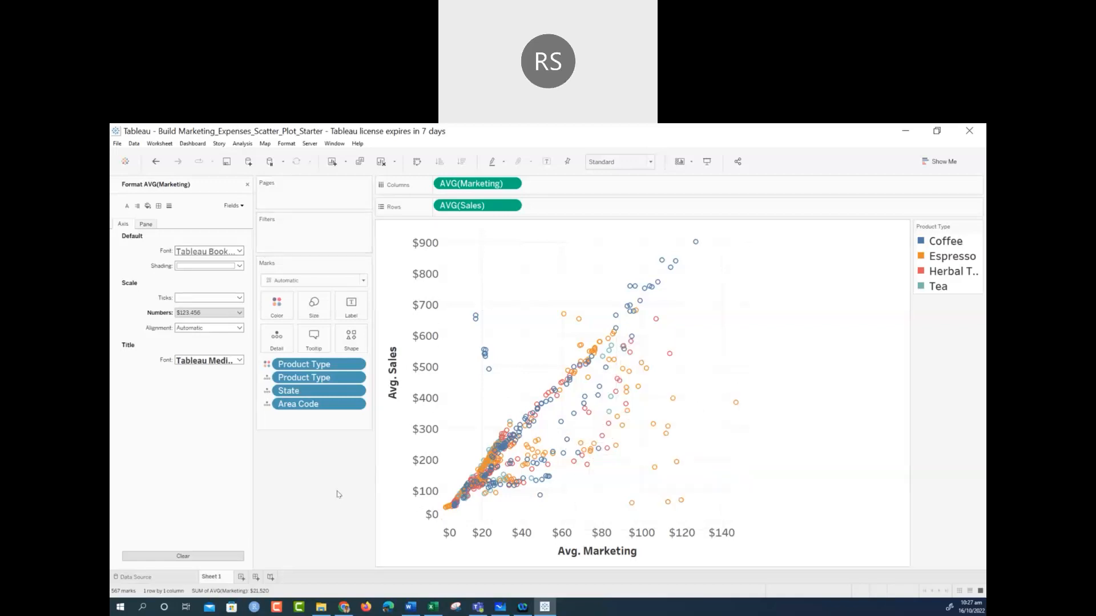
click(905, 133)
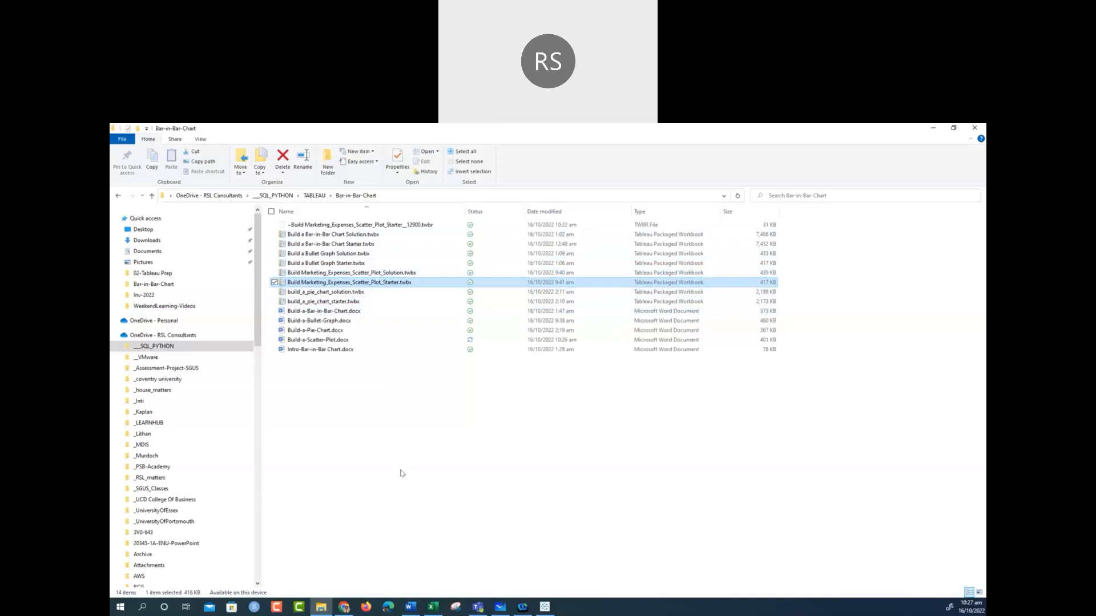
click(402, 473)
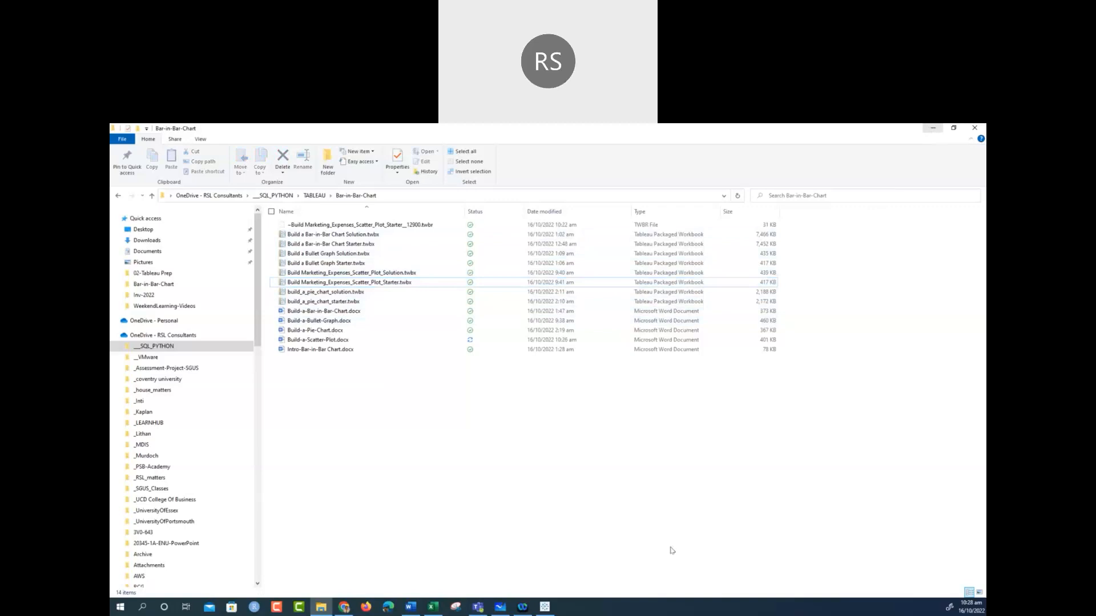
click(544, 608)
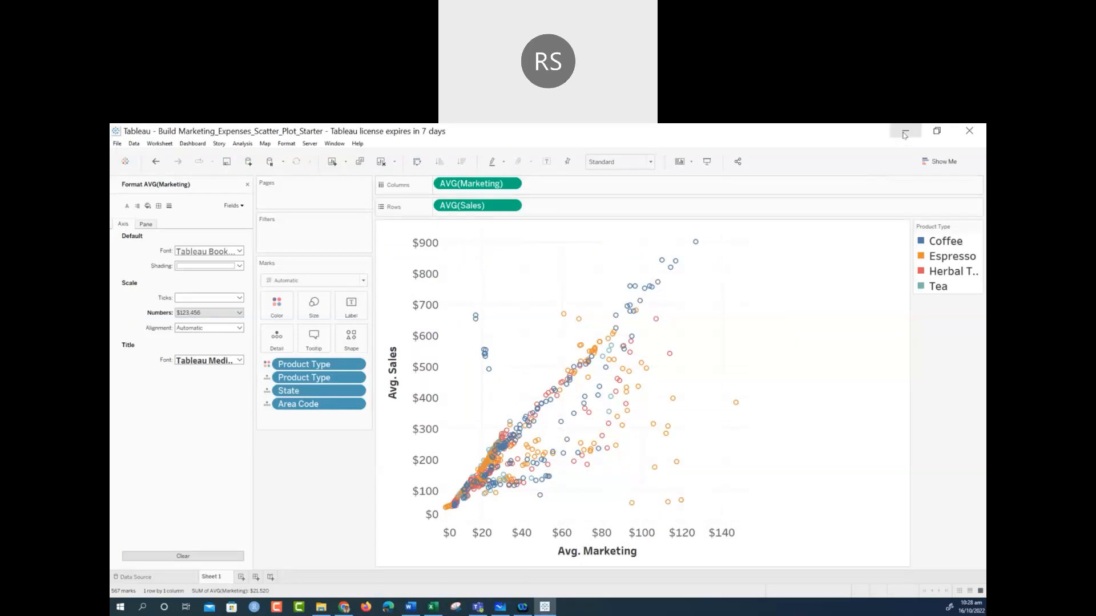
click(906, 133)
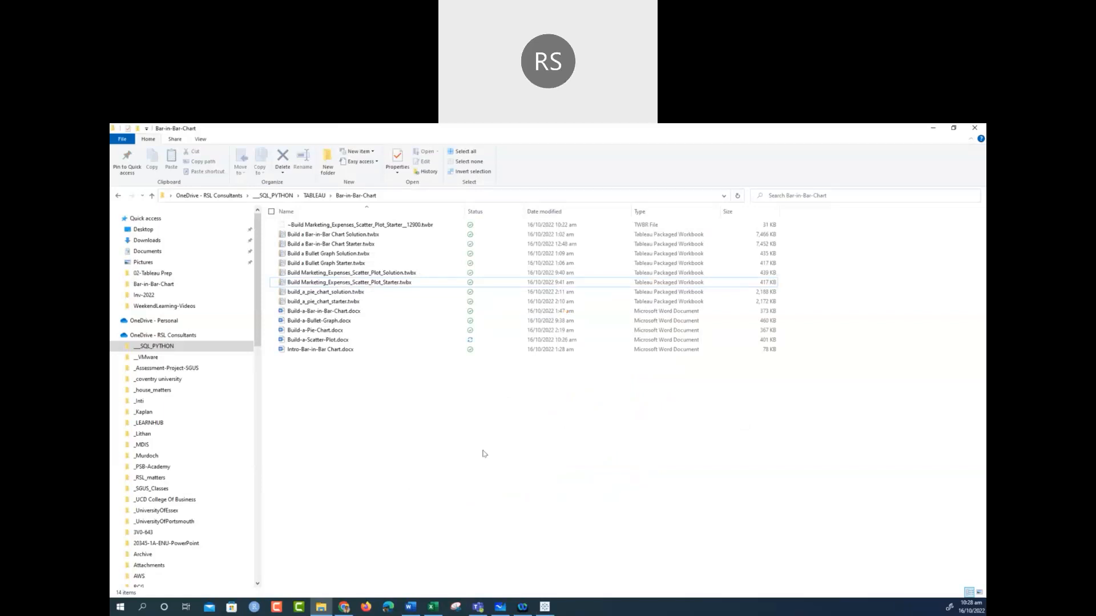
click(931, 129)
mouse_move(546, 608)
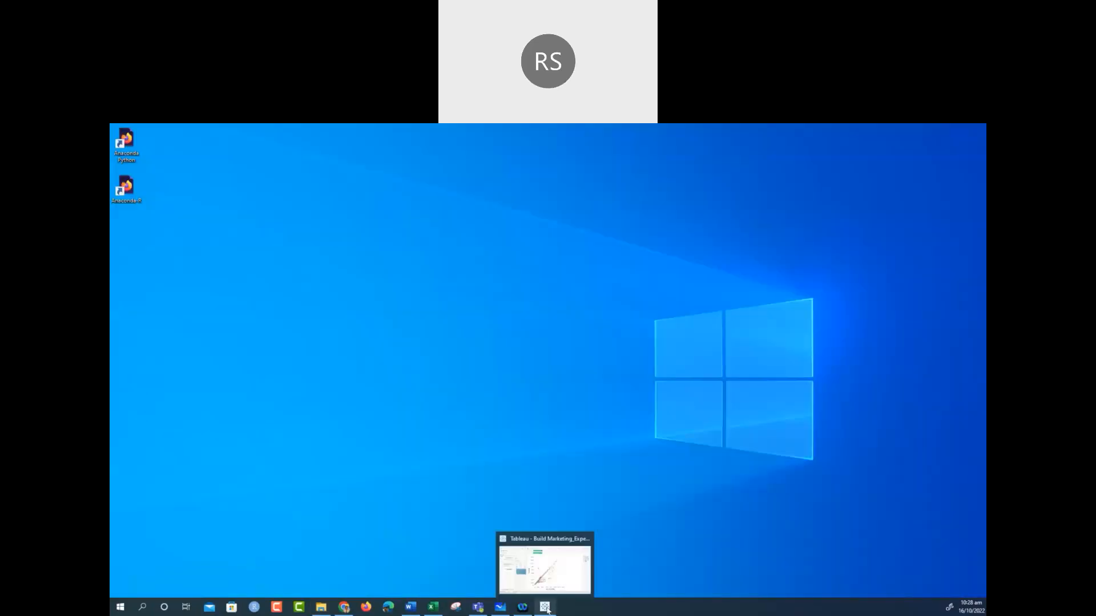
click(546, 608)
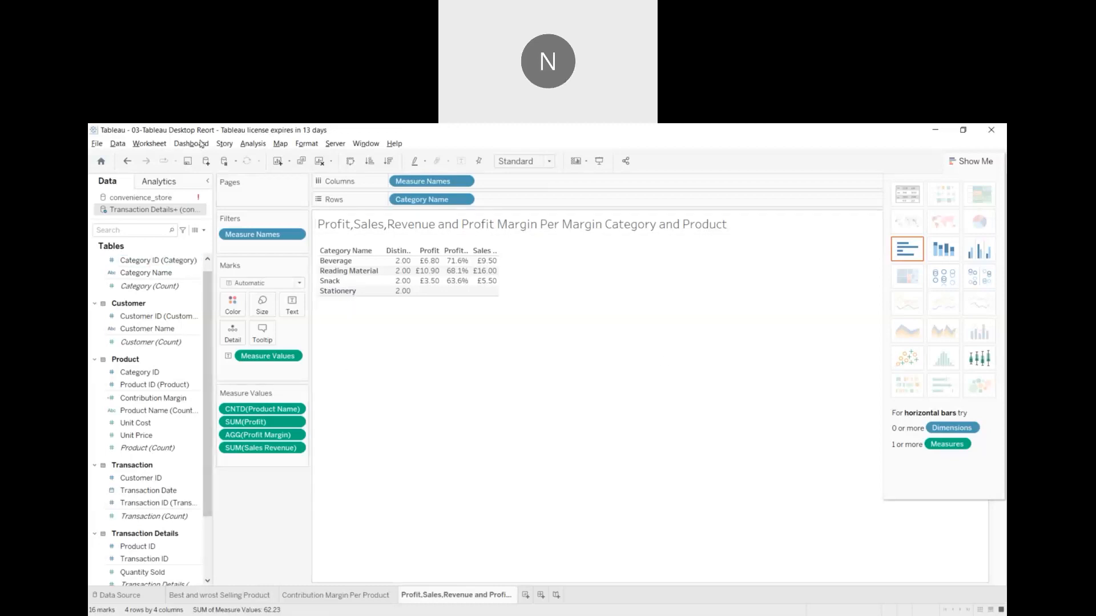
Examine the Contribution Margin Per Product sheet and the profit, sales revenue and profit margin sheet in the convenience store workbook
click(154, 318)
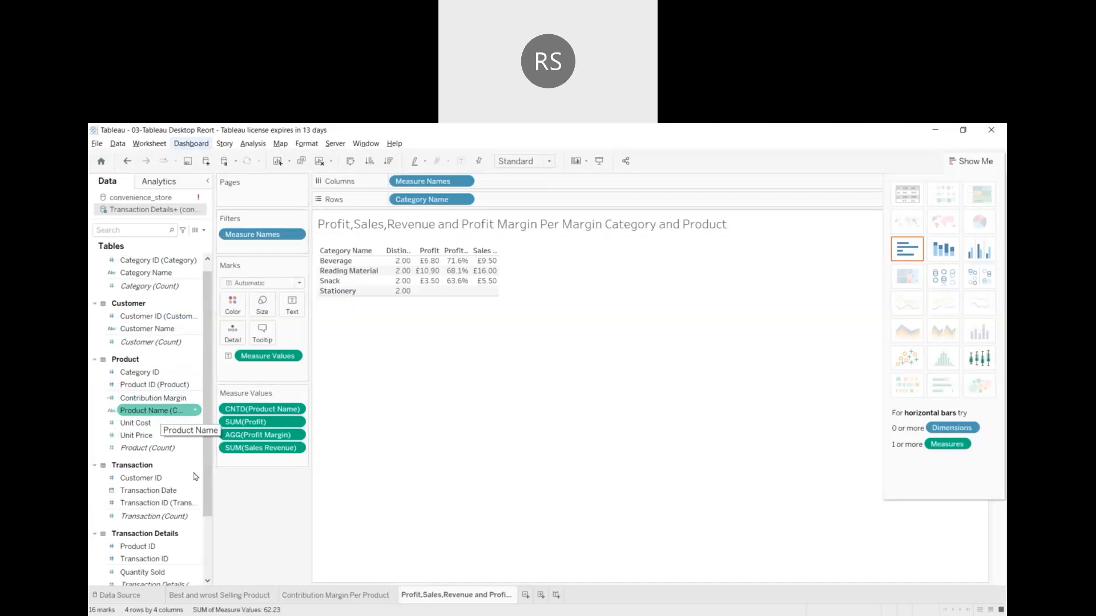
click(203, 593)
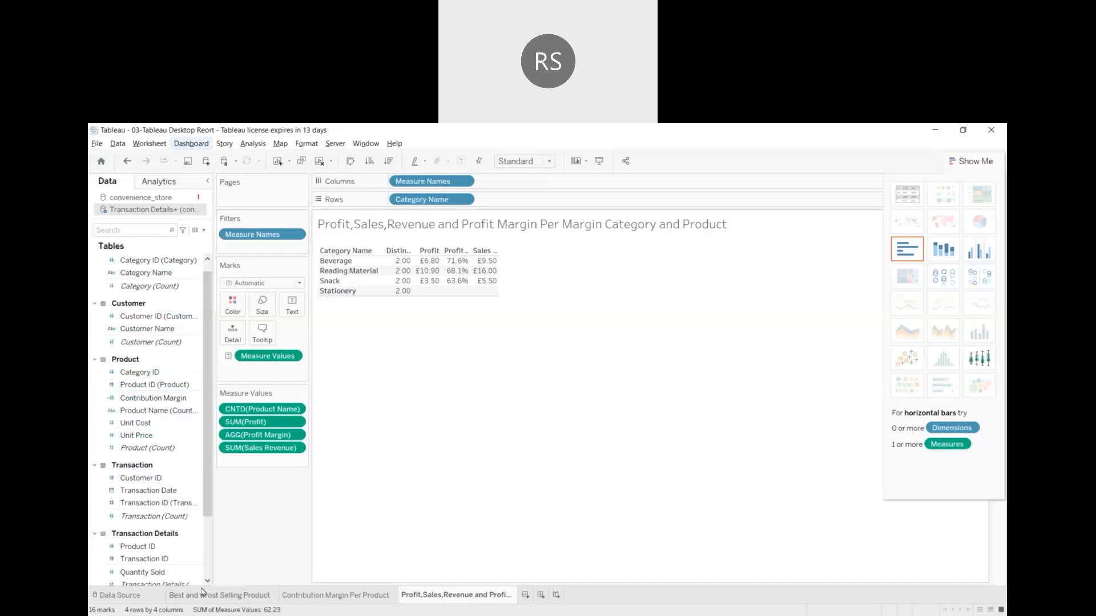
click(329, 597)
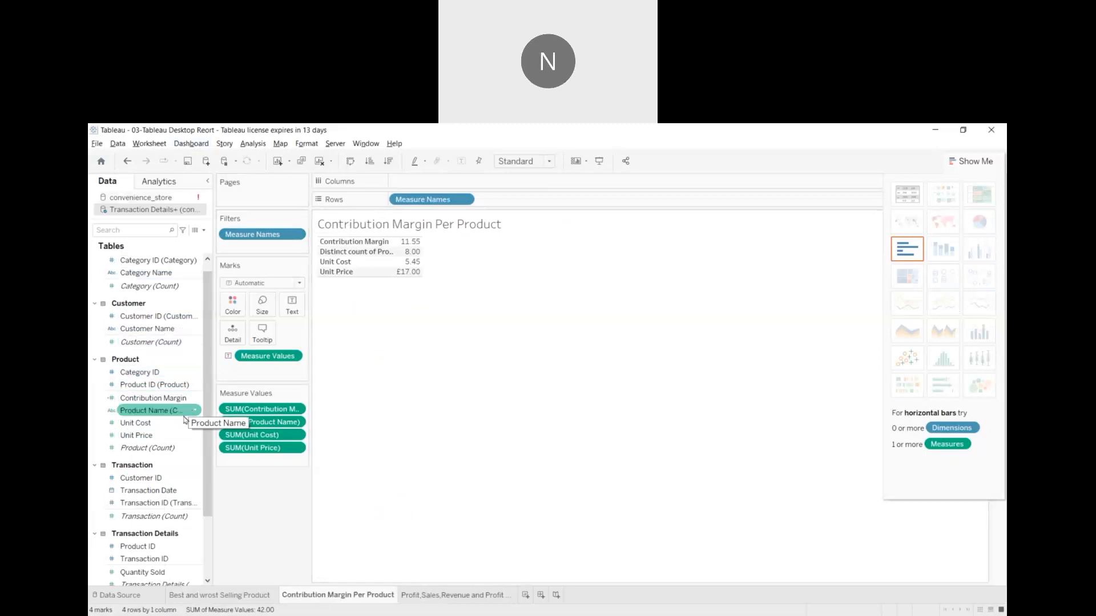
click(161, 399)
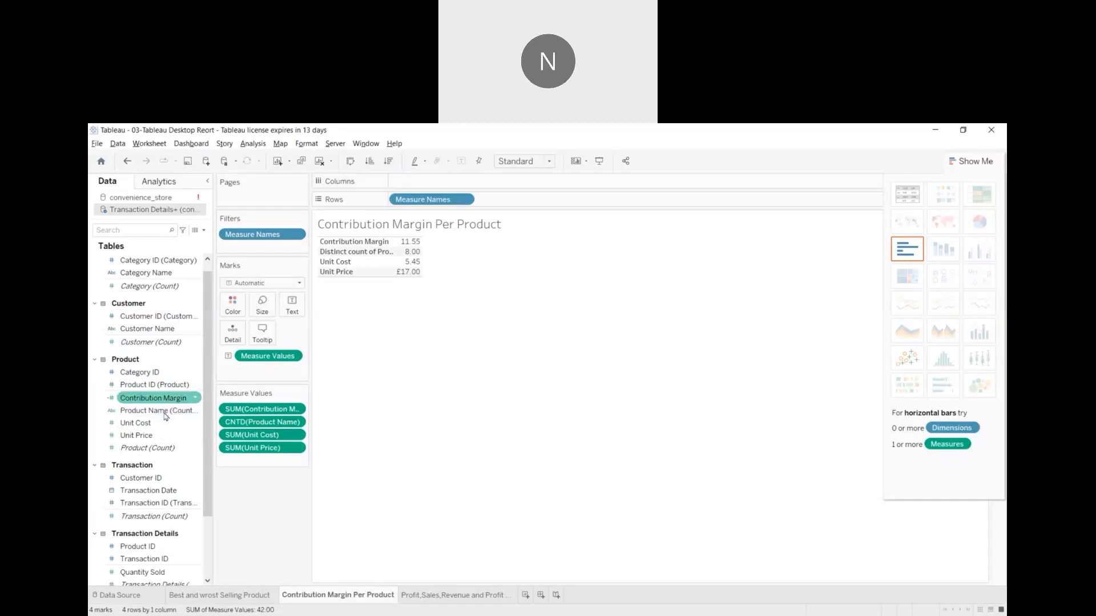
click(166, 412)
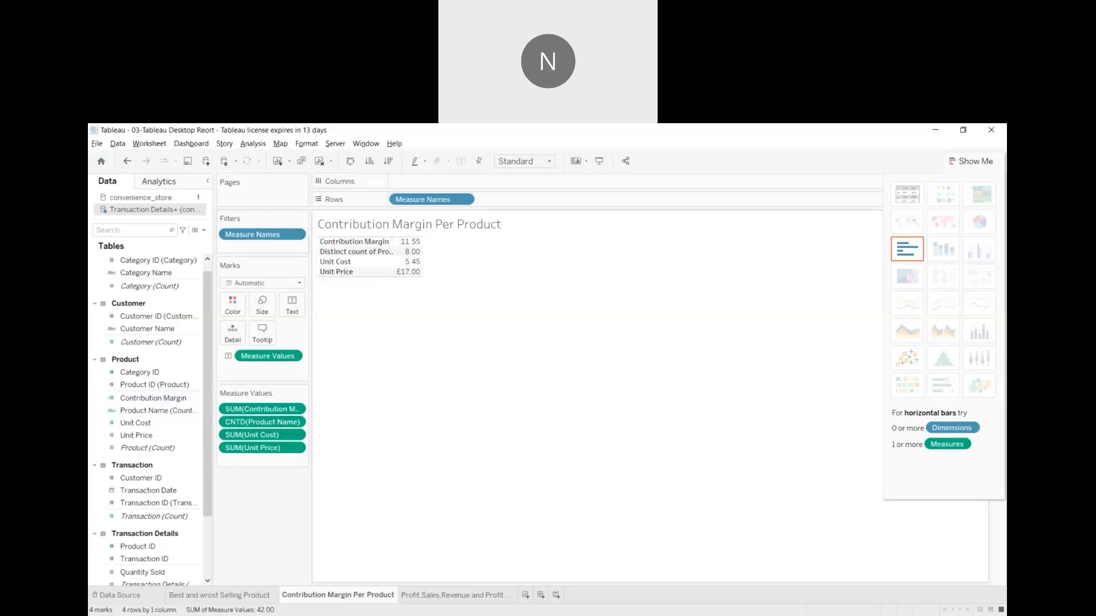
mouse_move(407, 266)
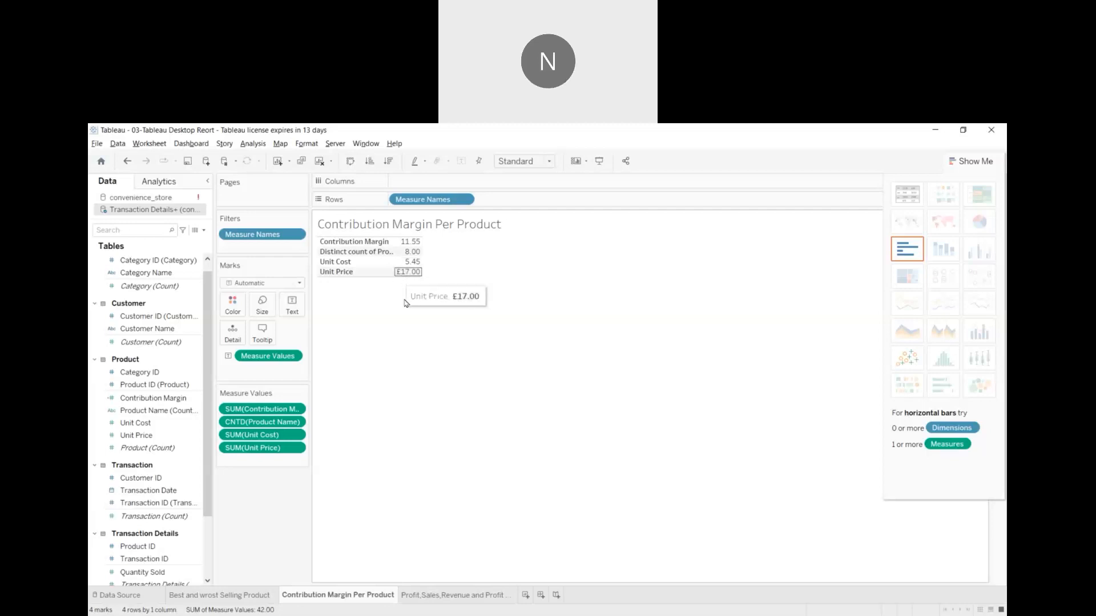
click(421, 595)
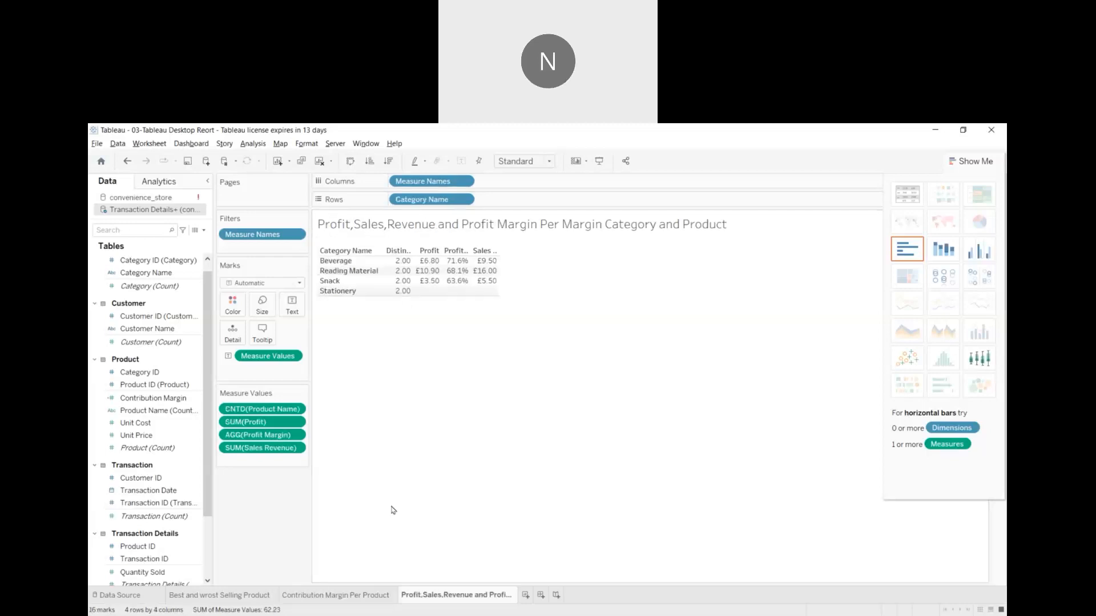
click(323, 596)
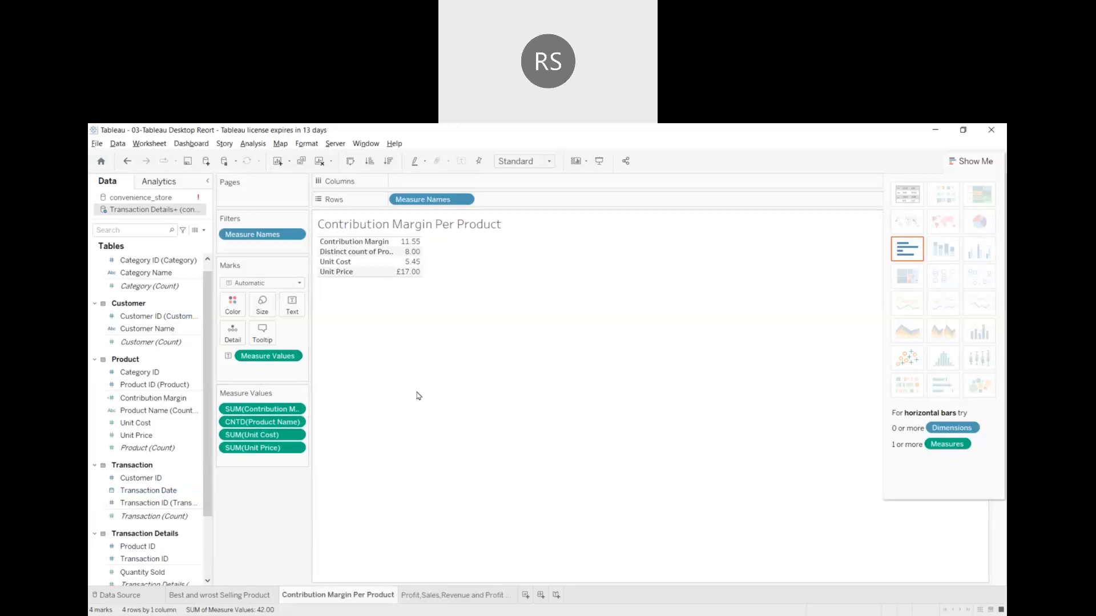
Remove the distinct count of Product Name from the measure values on the Contribution Margin Per Product sheet
click(130, 412)
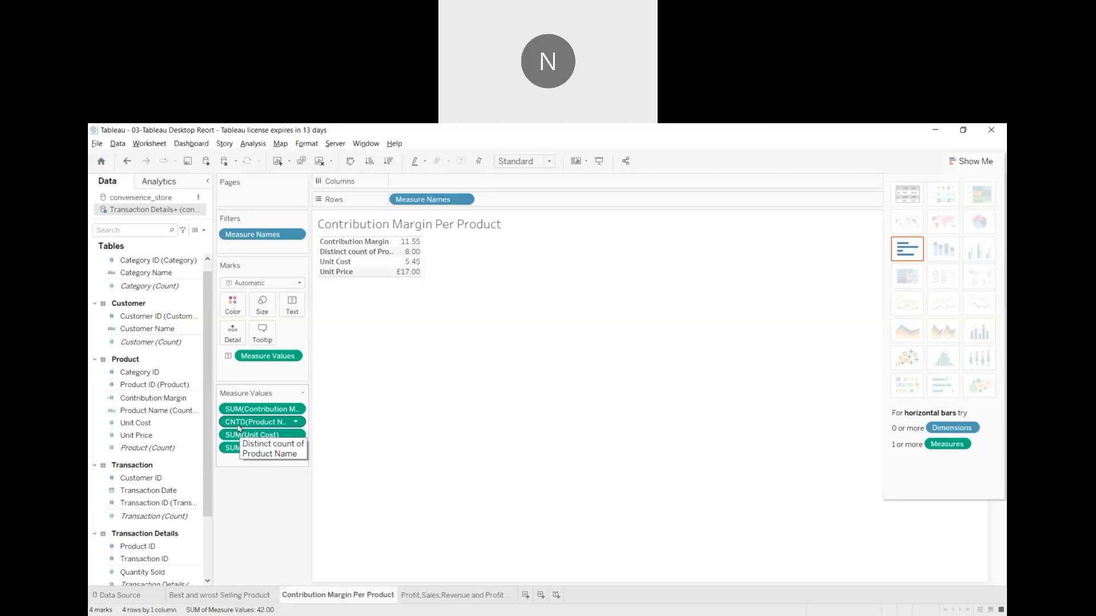
click(197, 414)
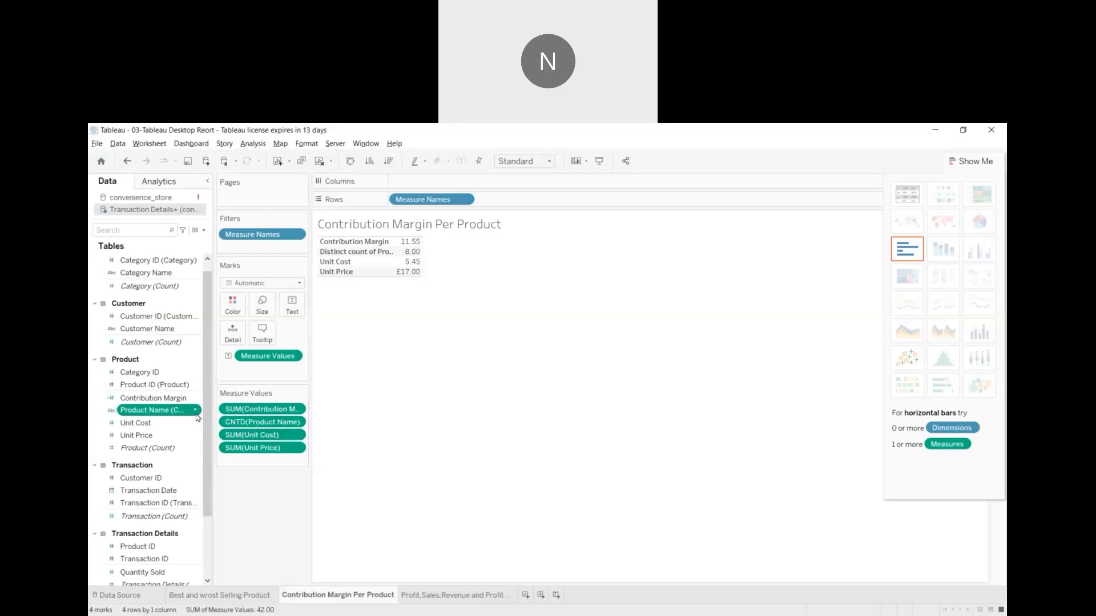
right_click(197, 415)
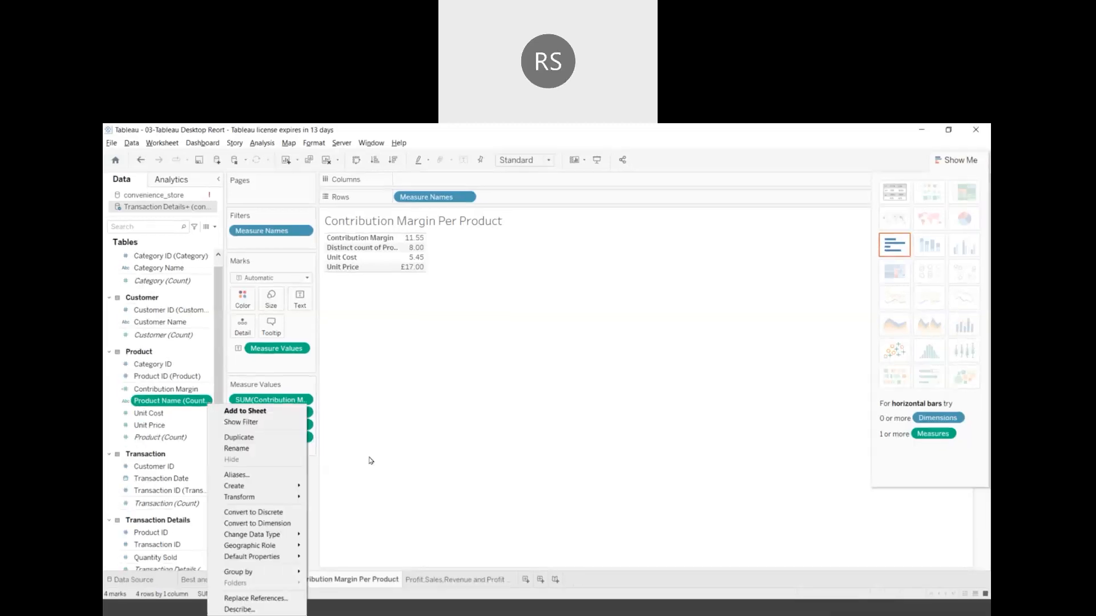
right_click(369, 460)
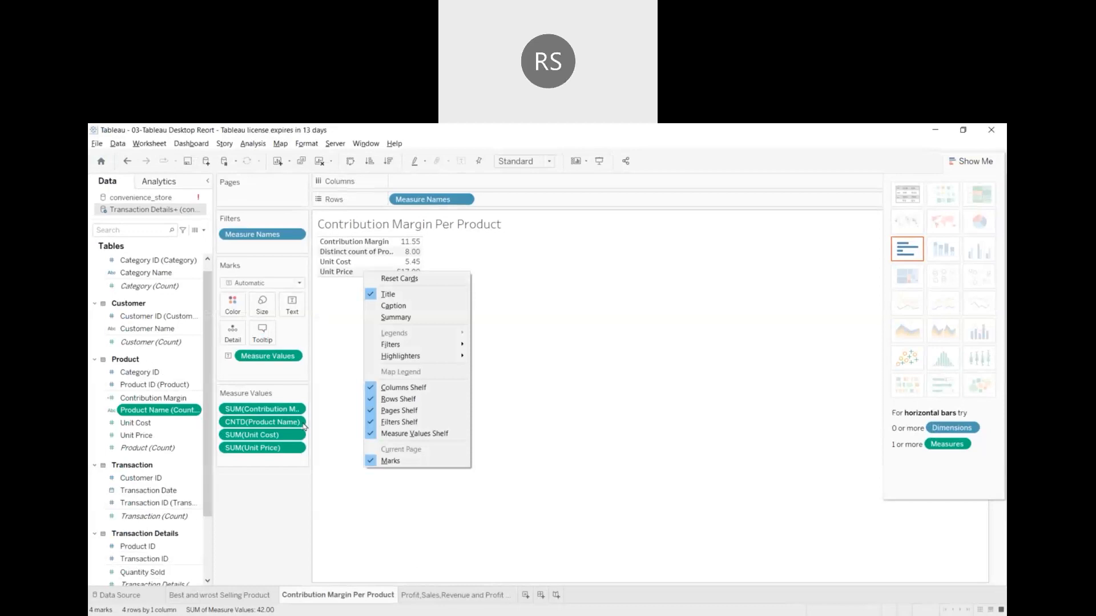
right_click(299, 426)
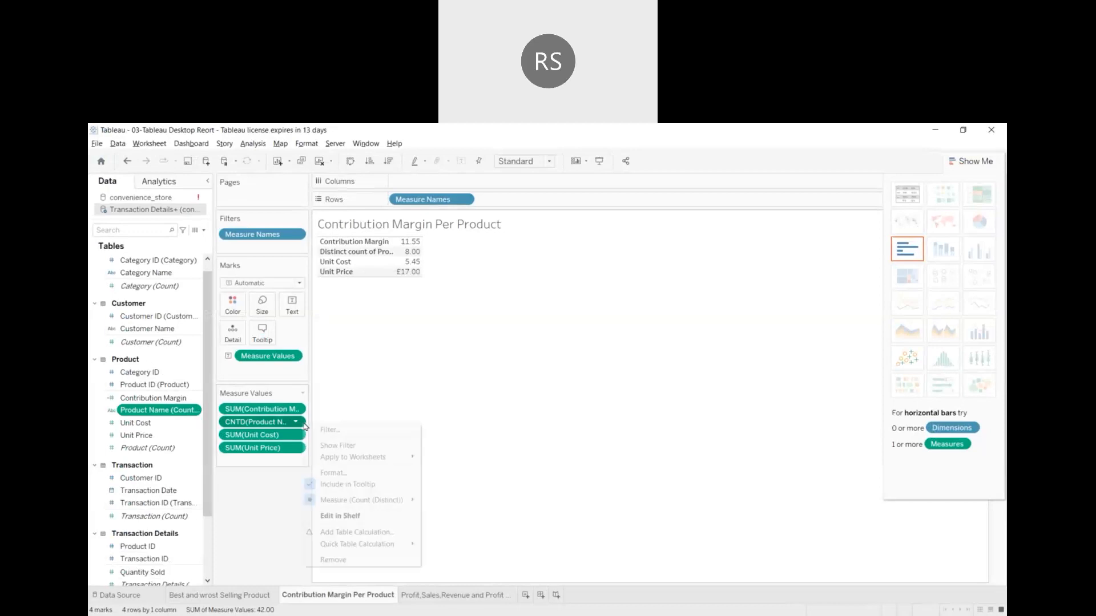
click(323, 563)
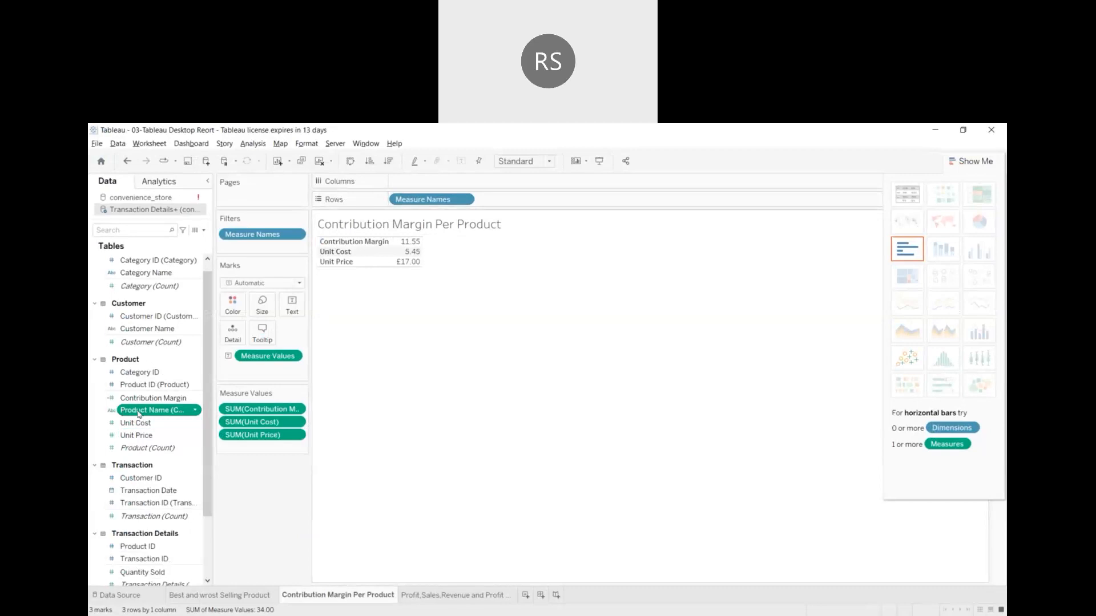
Try Product Name on Rows with Measure Names on Columns, and convert the resulting bar chart to a text table
drag(139, 411, 502, 199)
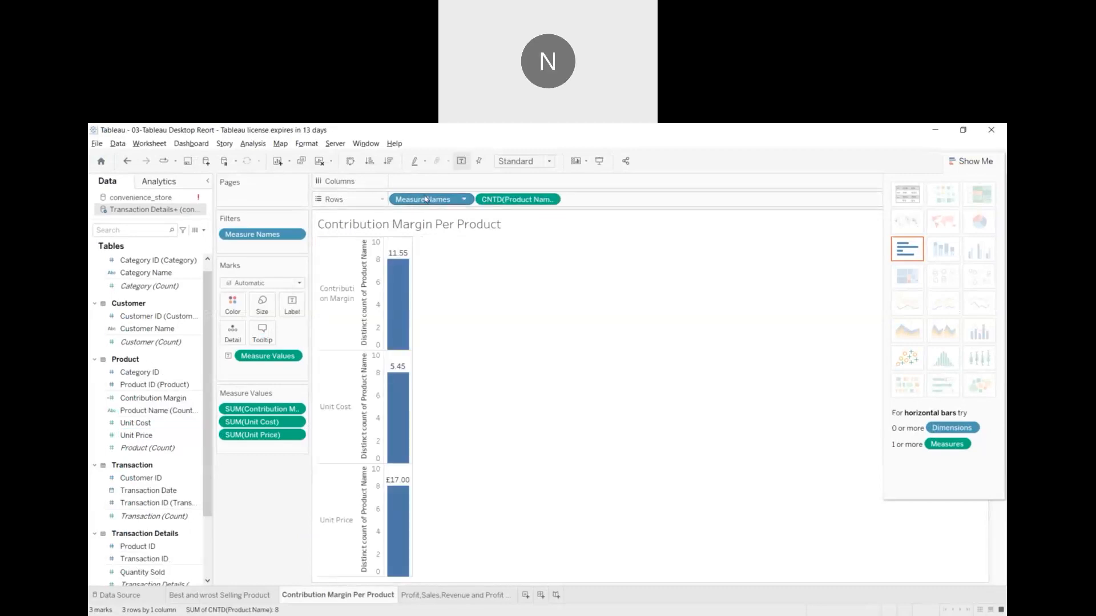
drag(425, 200, 425, 181)
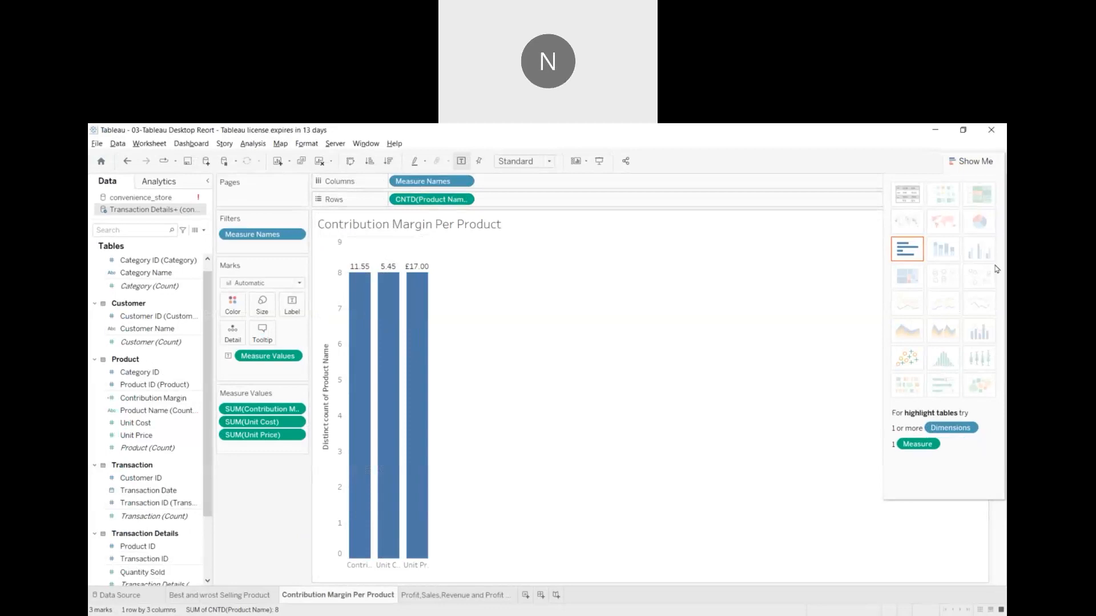
click(975, 166)
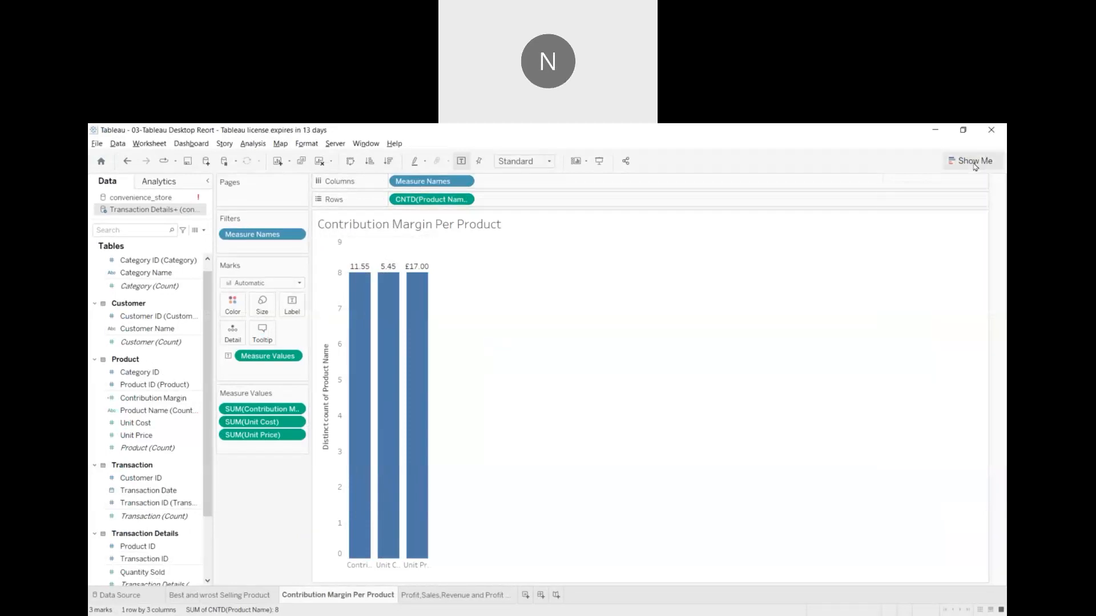
click(975, 165)
click(909, 198)
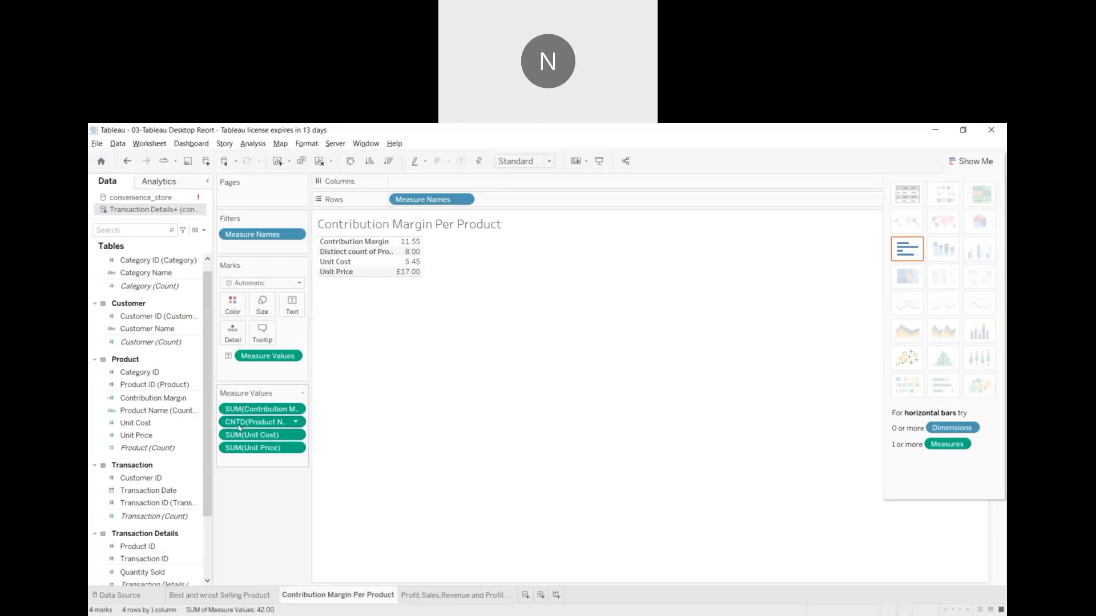
Take the Product Name distinct count out of the text table's measure values
click(294, 423)
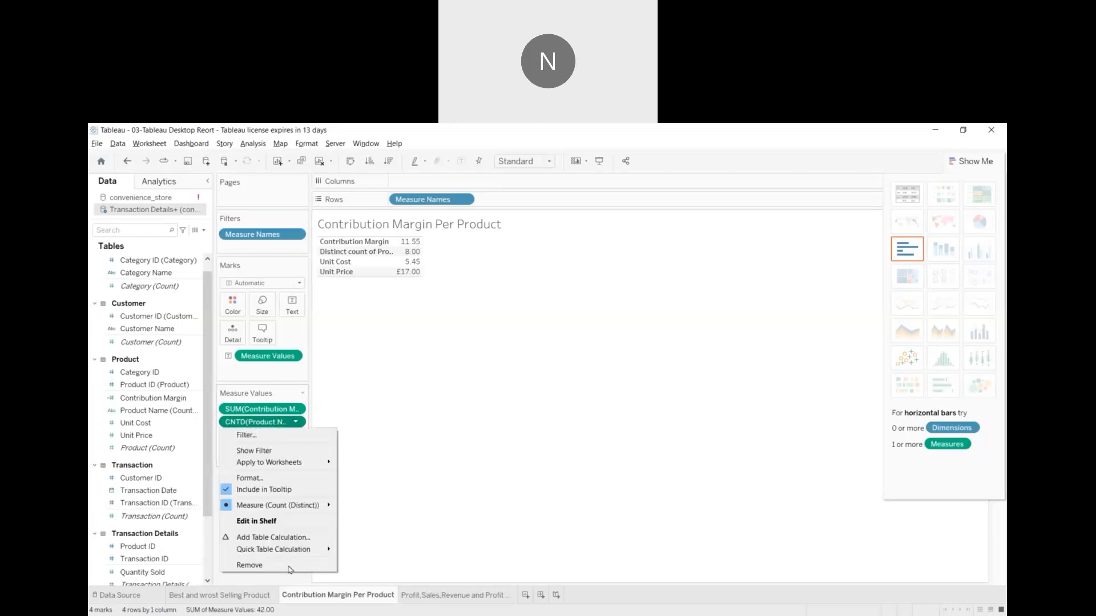
click(290, 567)
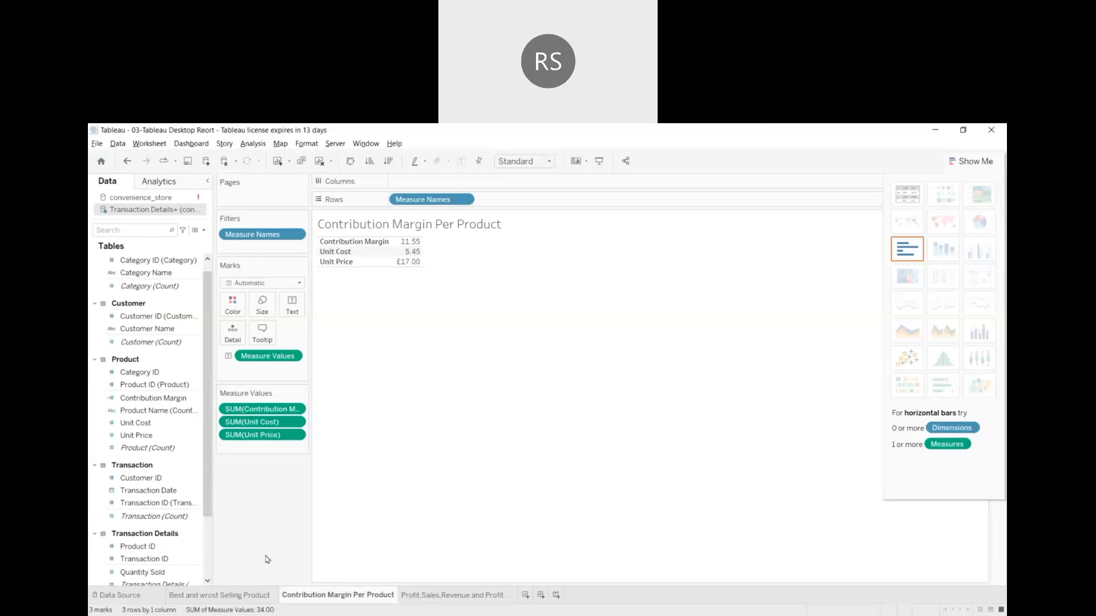
click(195, 412)
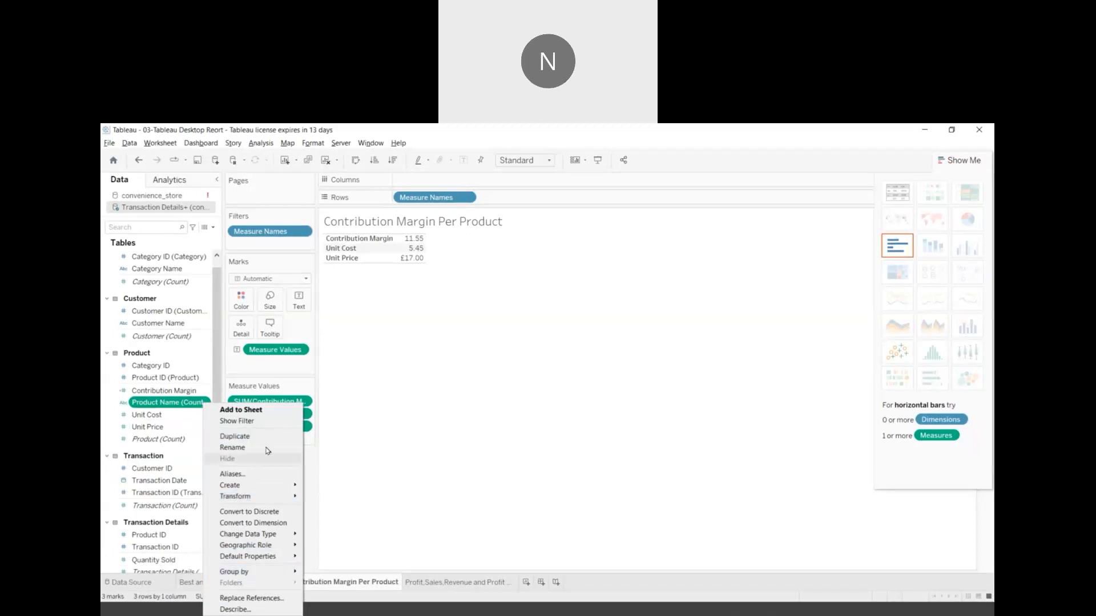
click(251, 447)
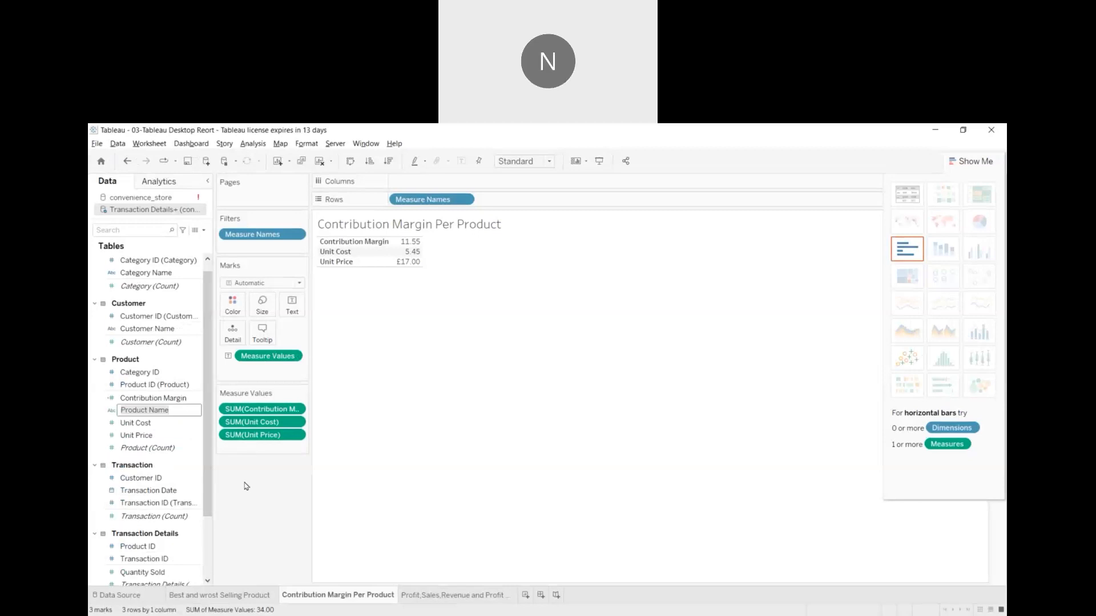
key(Return)
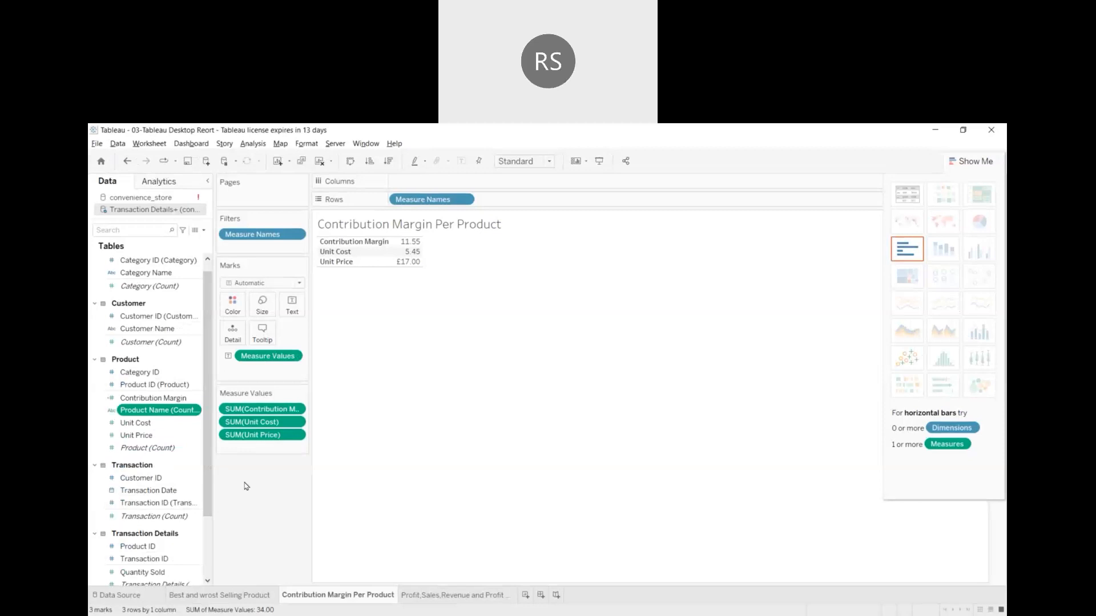
click(174, 399)
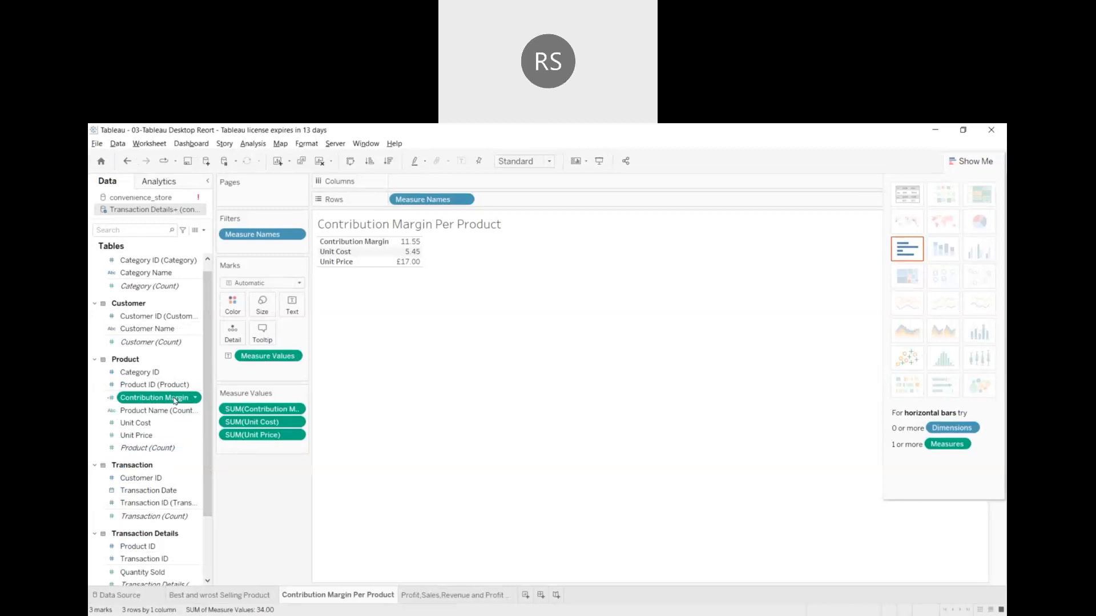
ctrl+click(164, 426)
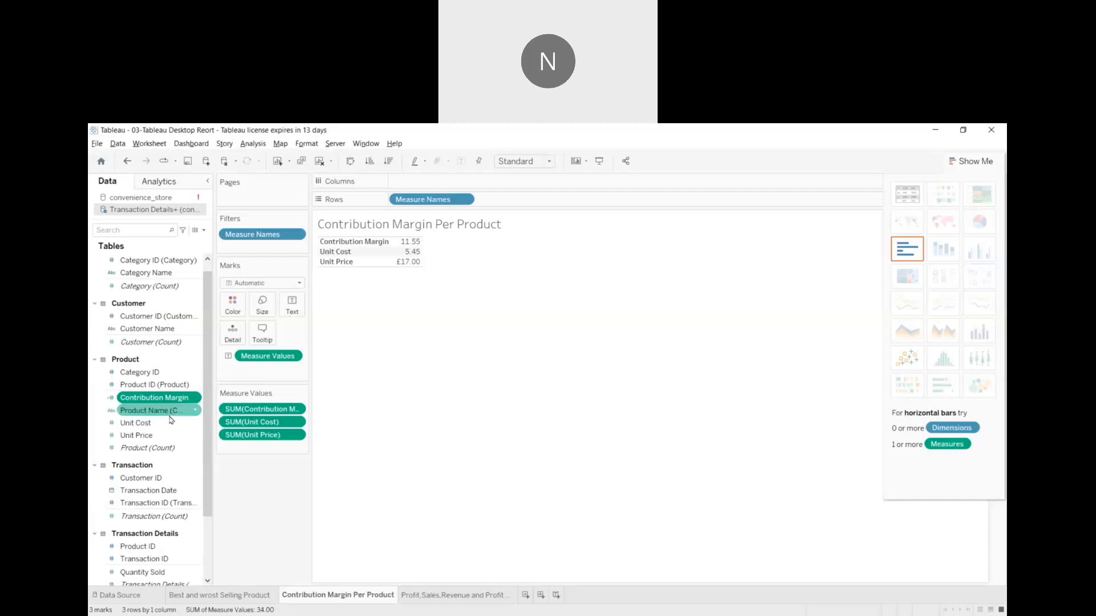
click(148, 400)
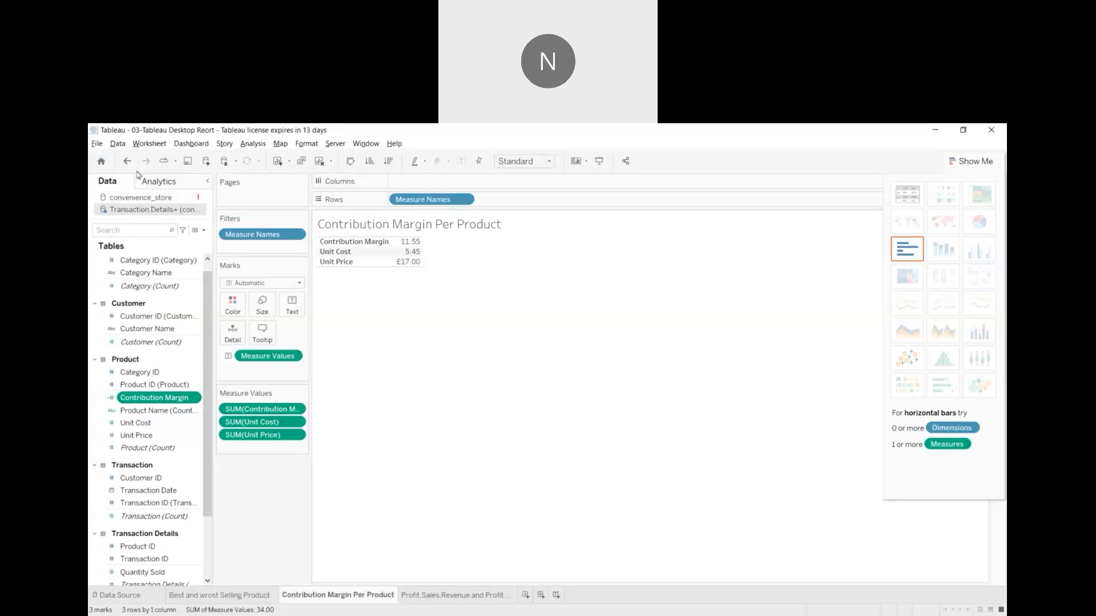
Add a second copy of the Product table to the Transaction Details+ data source, related to Transaction Details
click(119, 596)
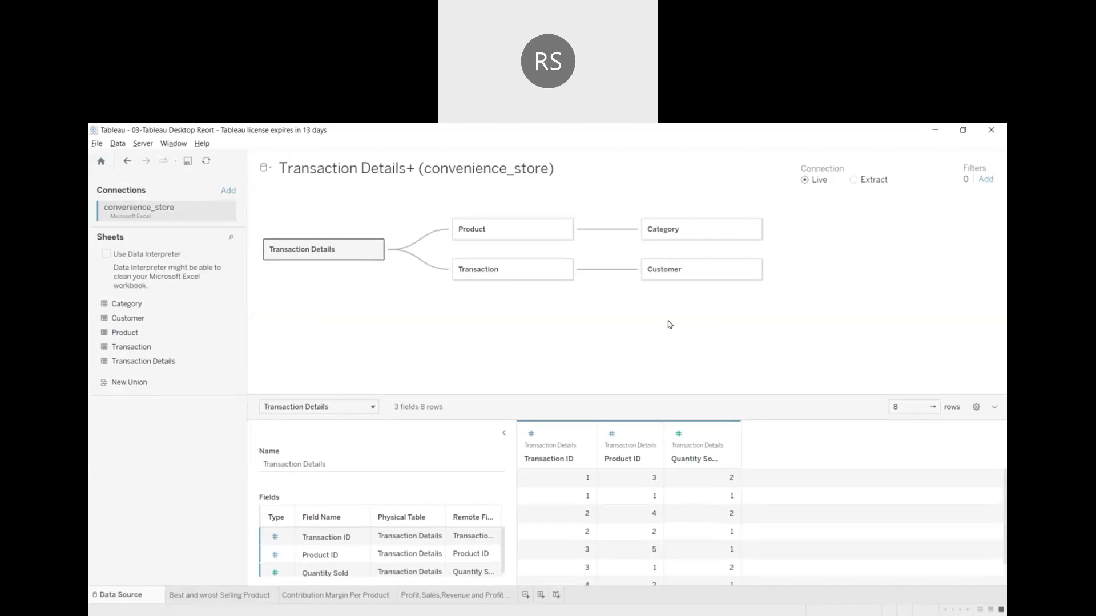
double_click(131, 334)
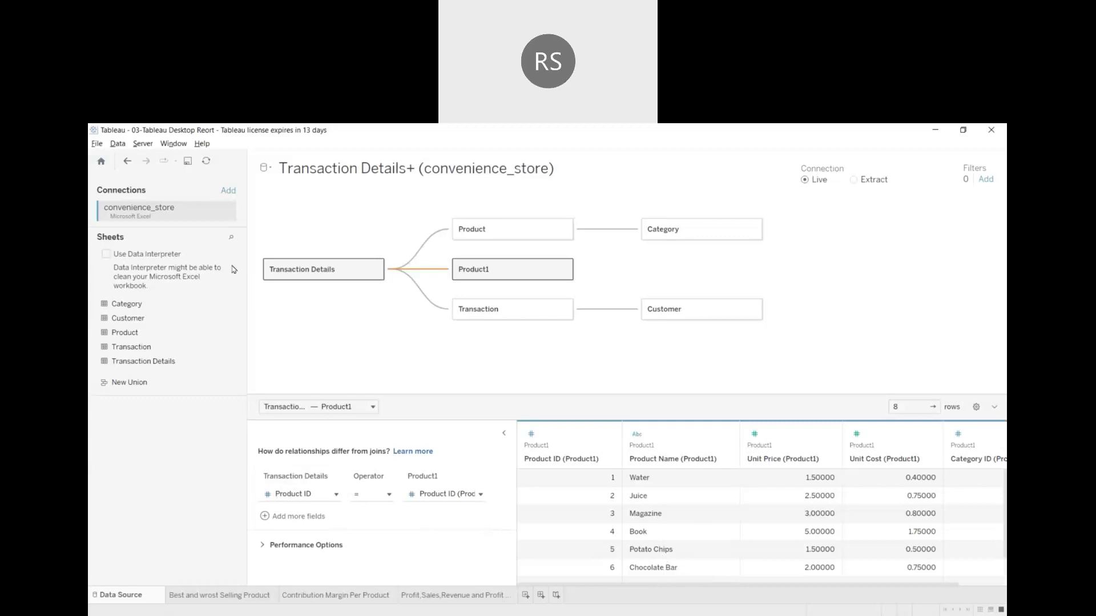
Compare the Product and Product1 fields available in the worksheets with the product rows in the data source
click(255, 594)
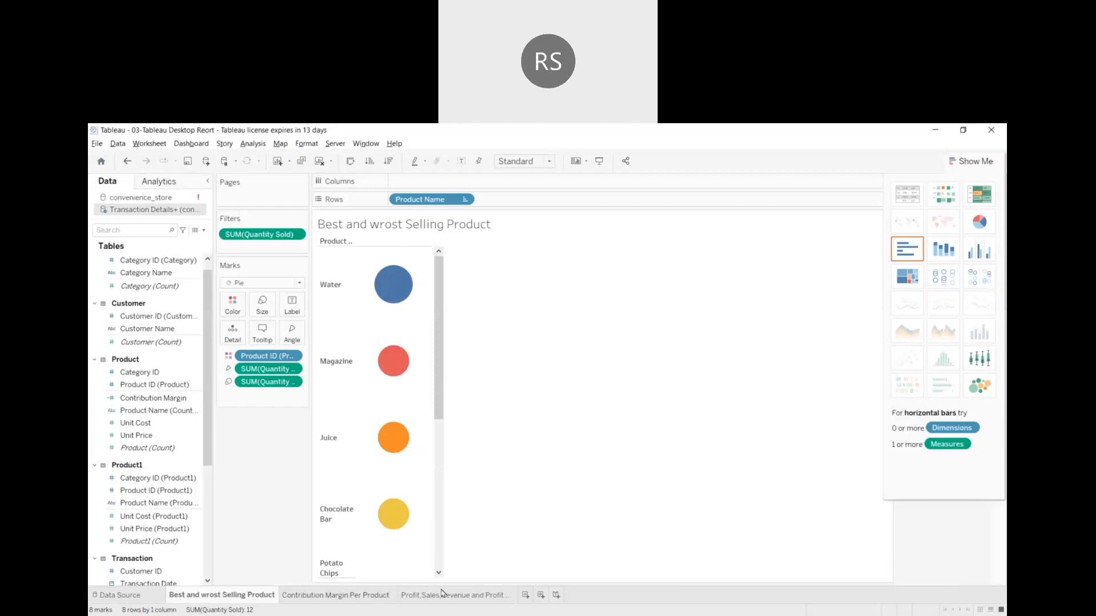
click(444, 595)
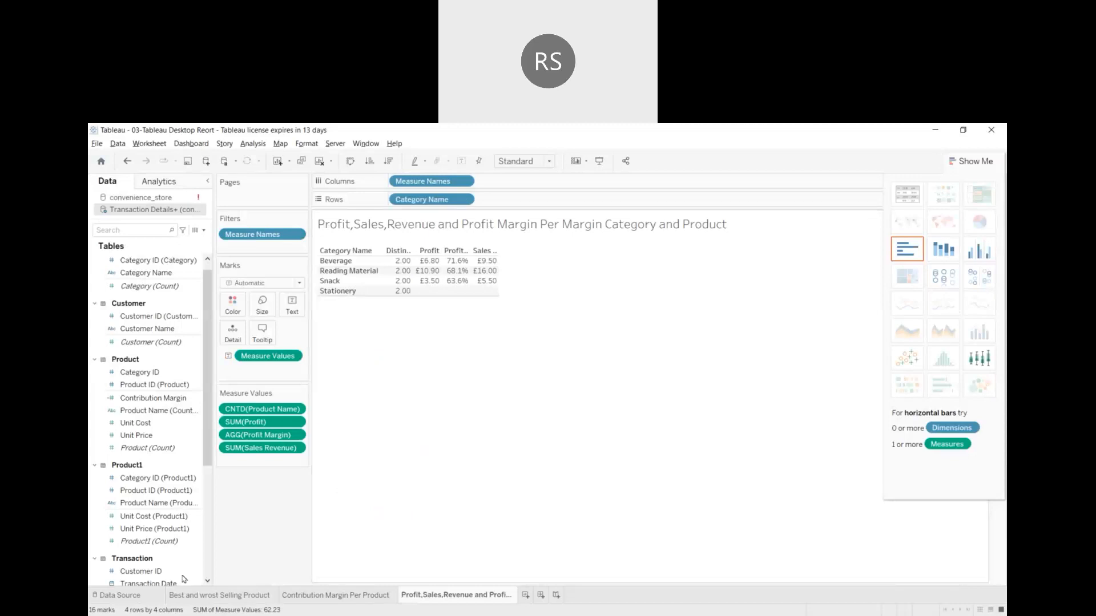
click(121, 596)
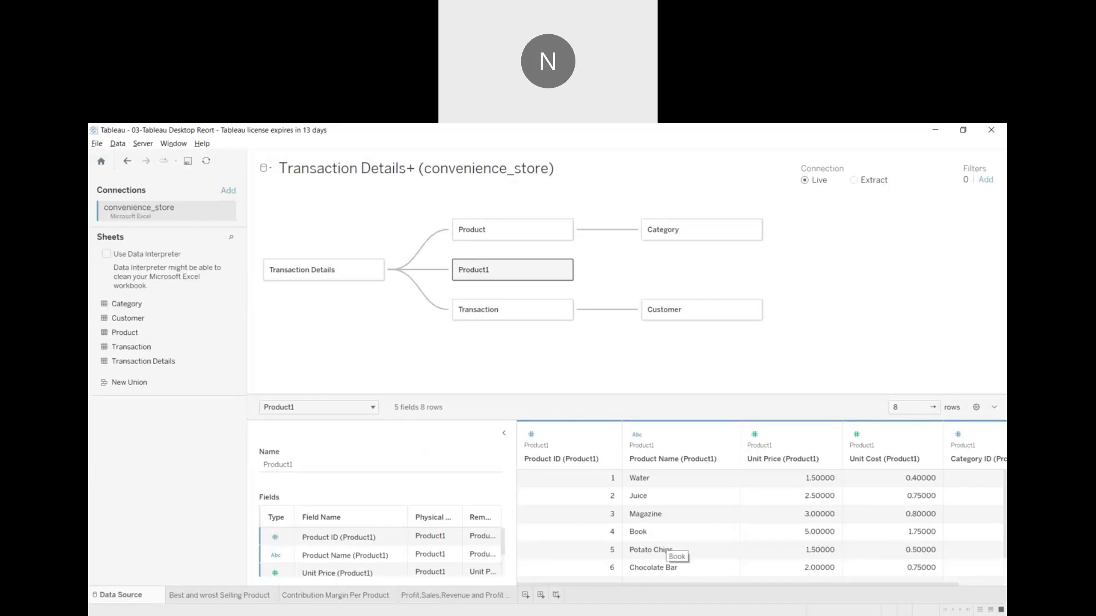
click(450, 596)
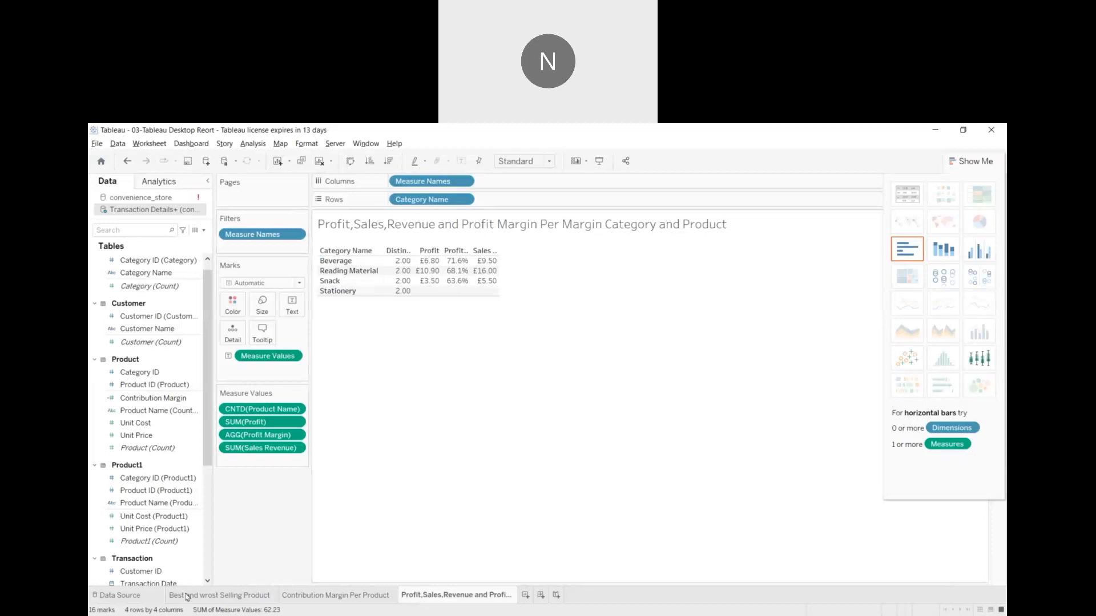
click(120, 595)
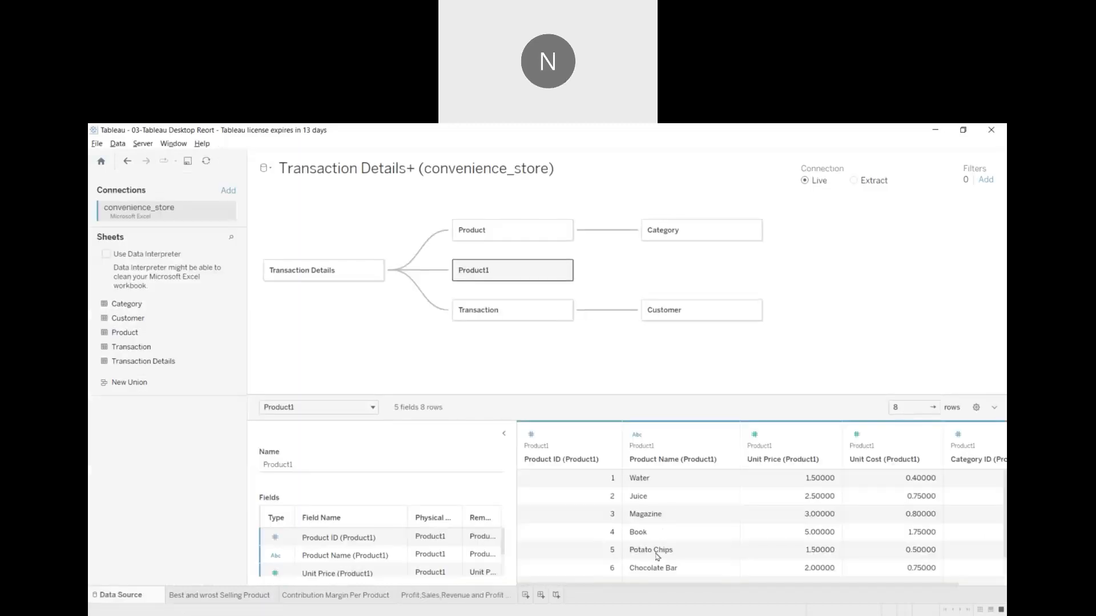
click(435, 597)
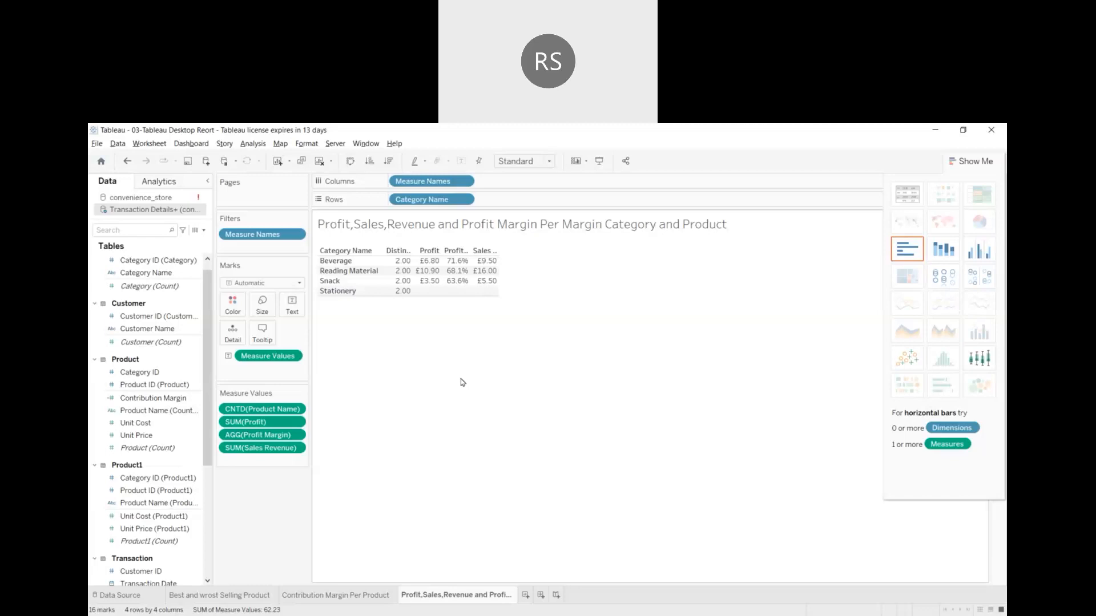
click(146, 411)
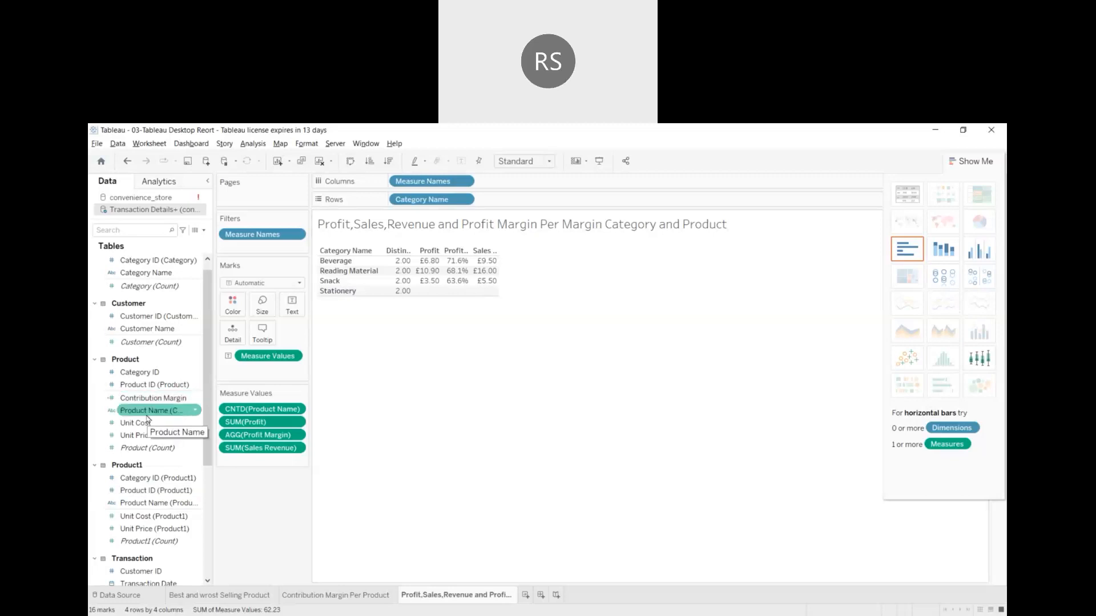
click(166, 435)
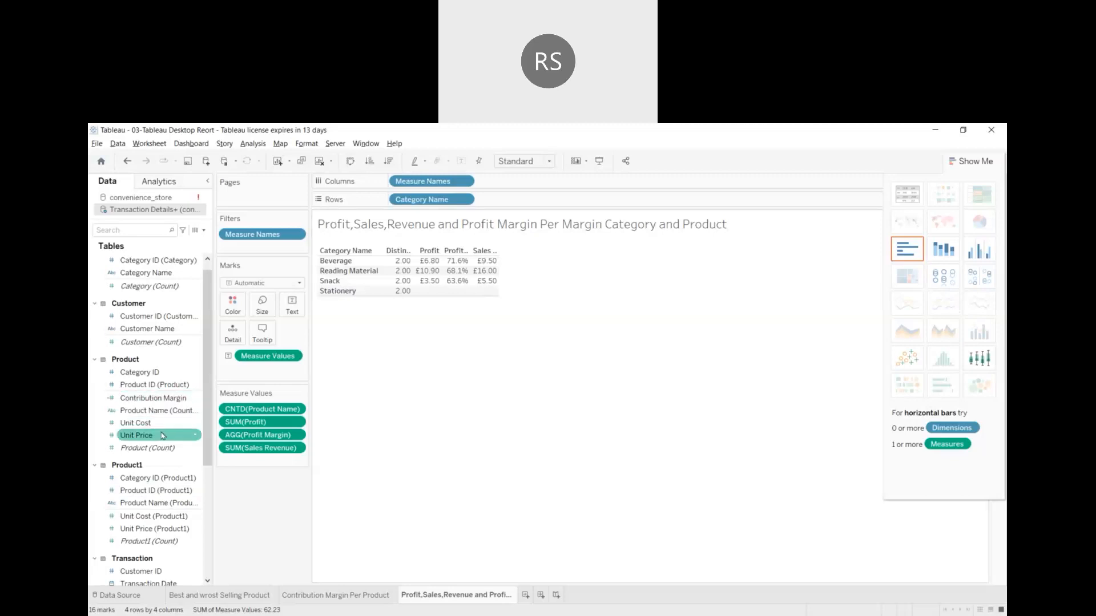
click(162, 423)
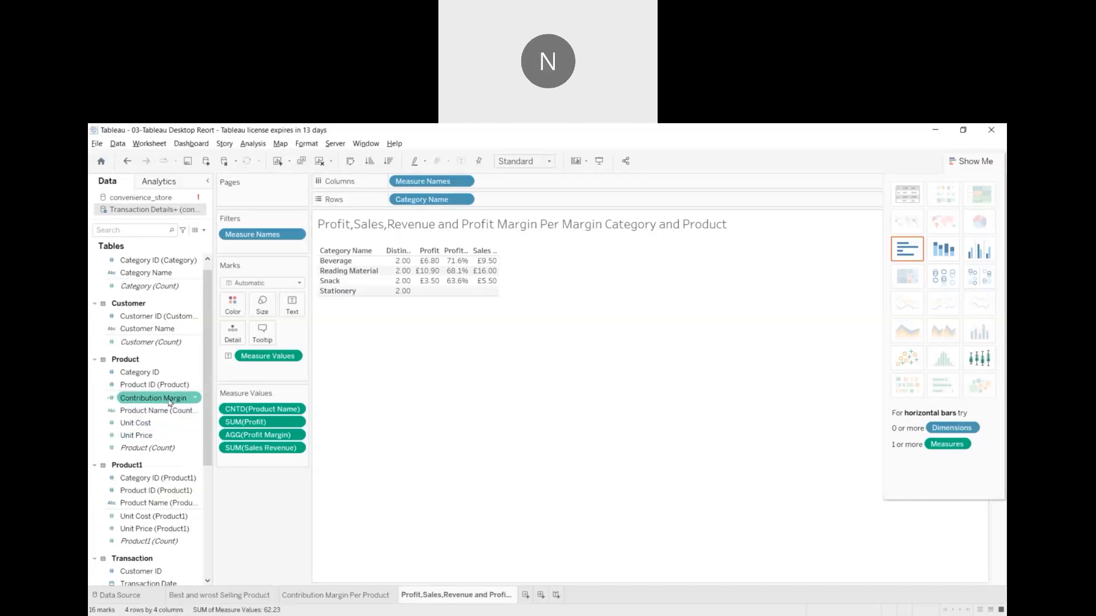
Remove the duplicate Product1 table from the data source and return to the Contribution Margin Per Product sheet
click(122, 597)
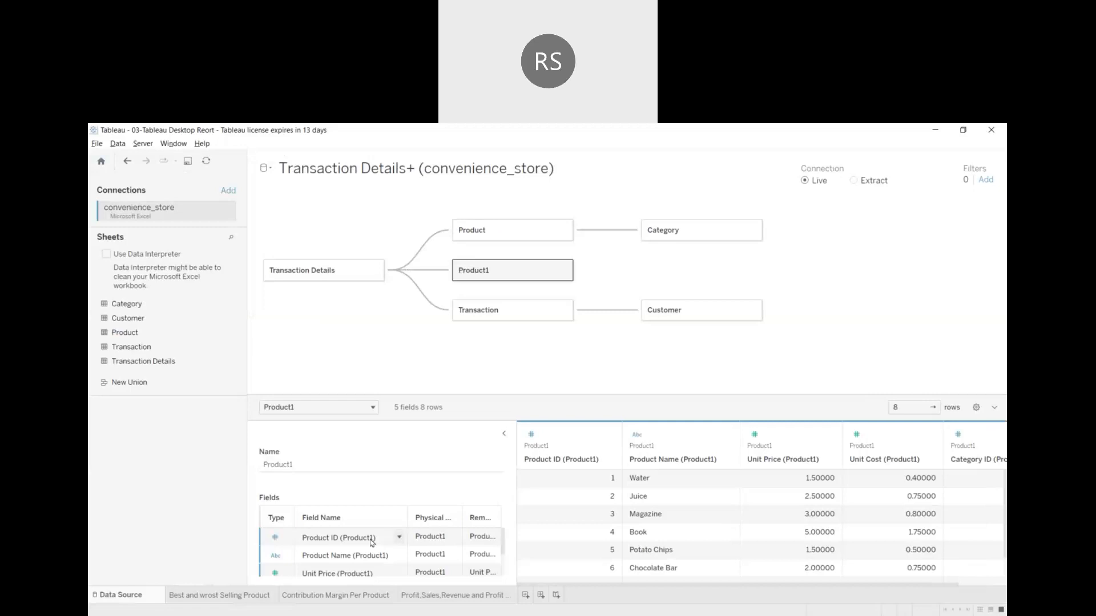
click(401, 537)
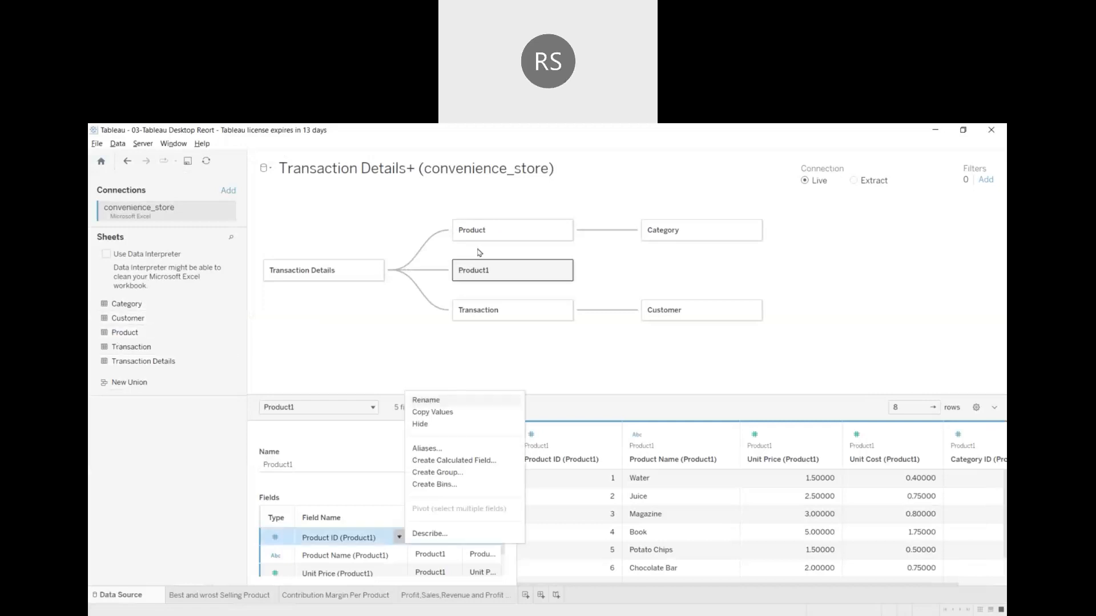
click(563, 271)
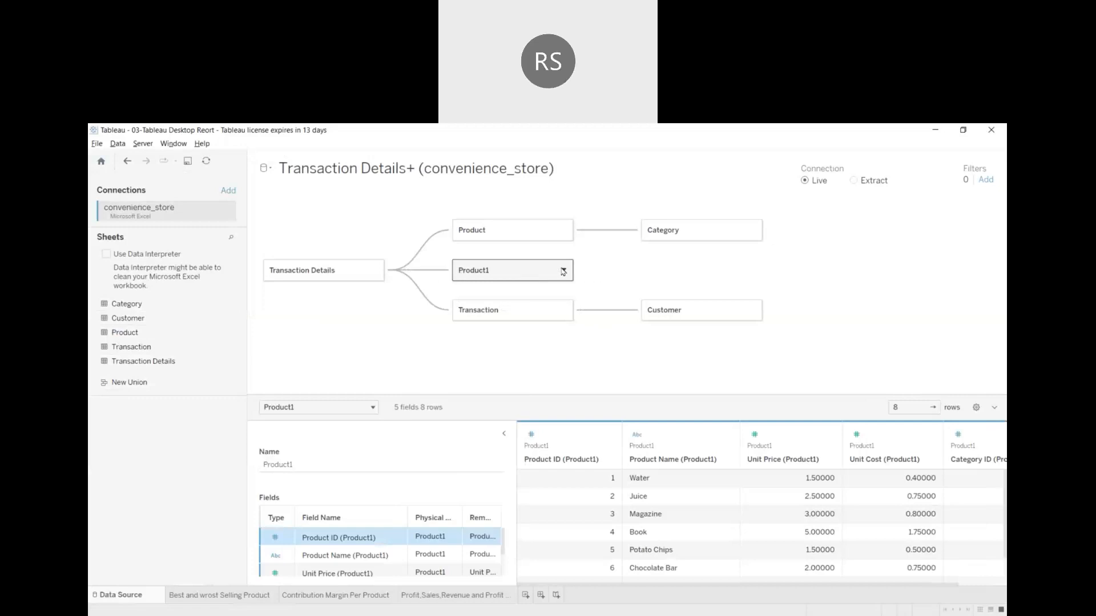
click(564, 272)
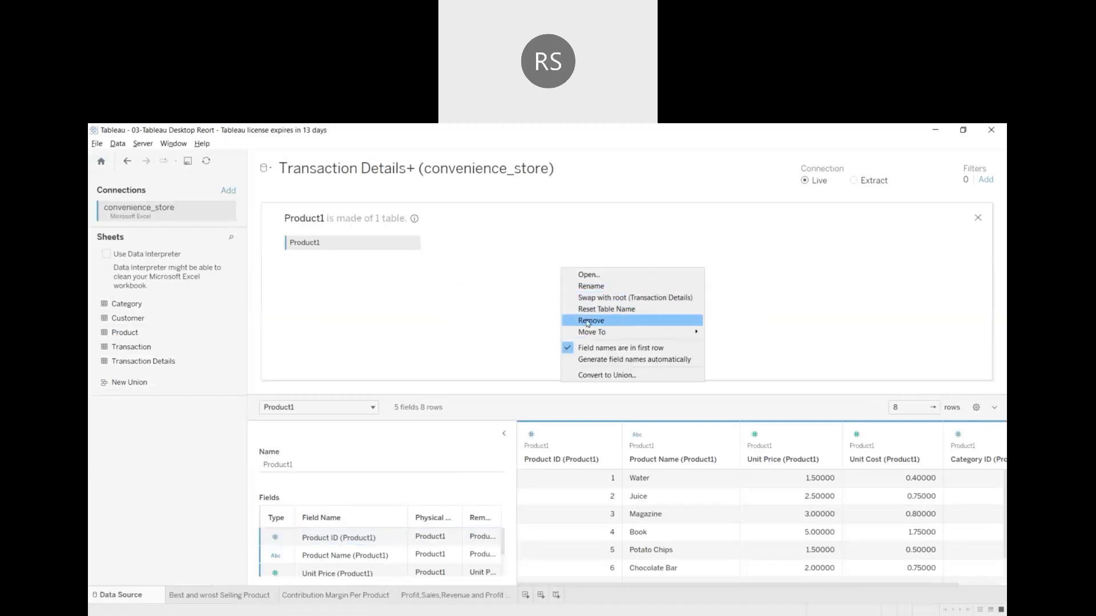
click(588, 321)
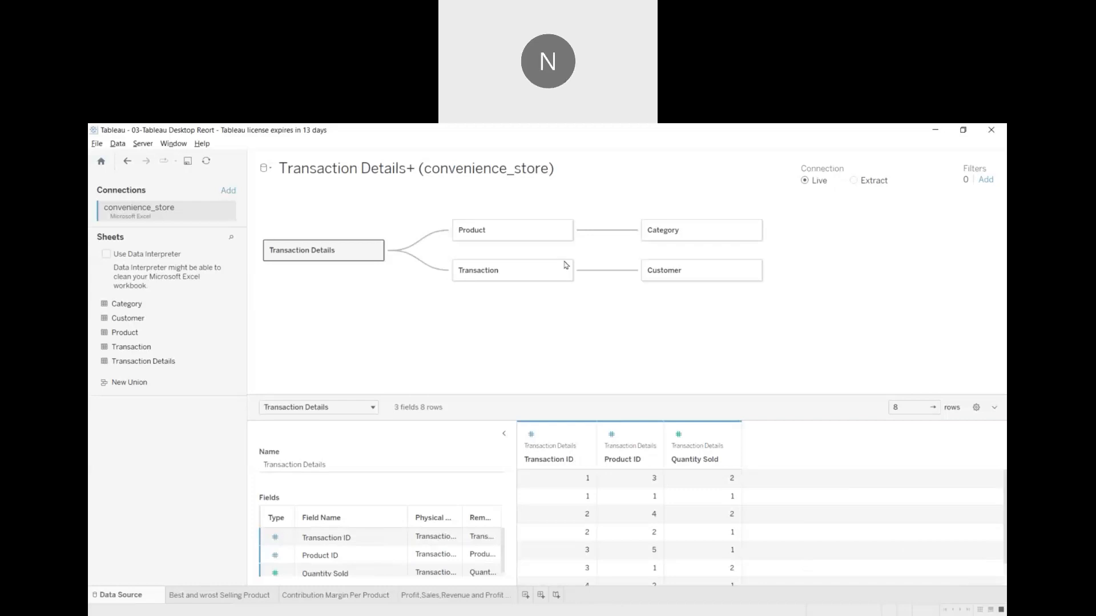
click(349, 595)
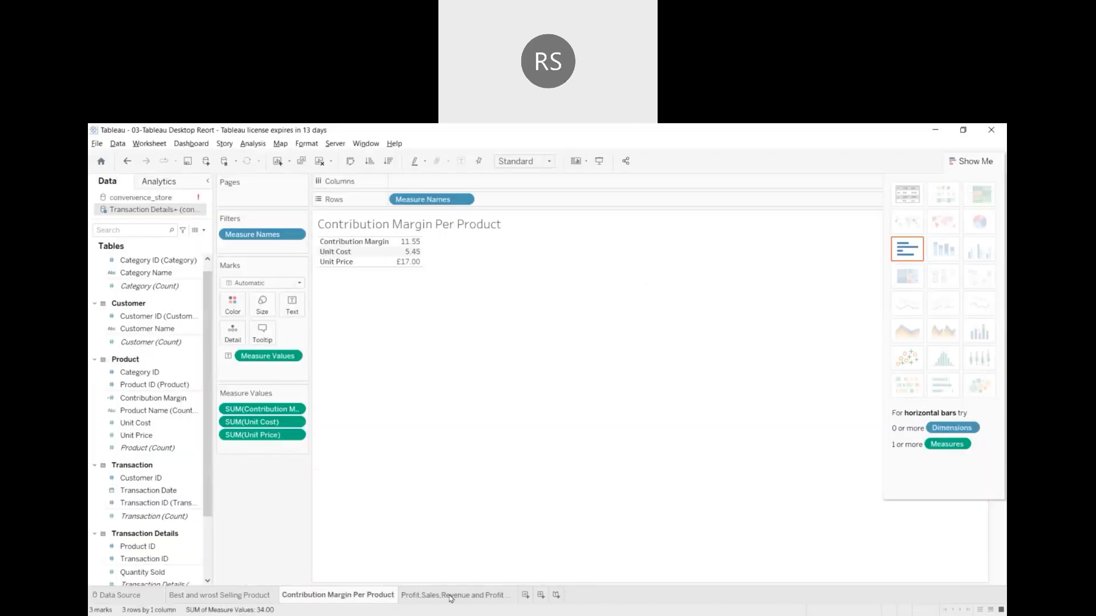
Try adding the Product Name count to the rows of the Profit, Sales, Revenue and Profit Margin sheet and showing it as a text table
click(451, 597)
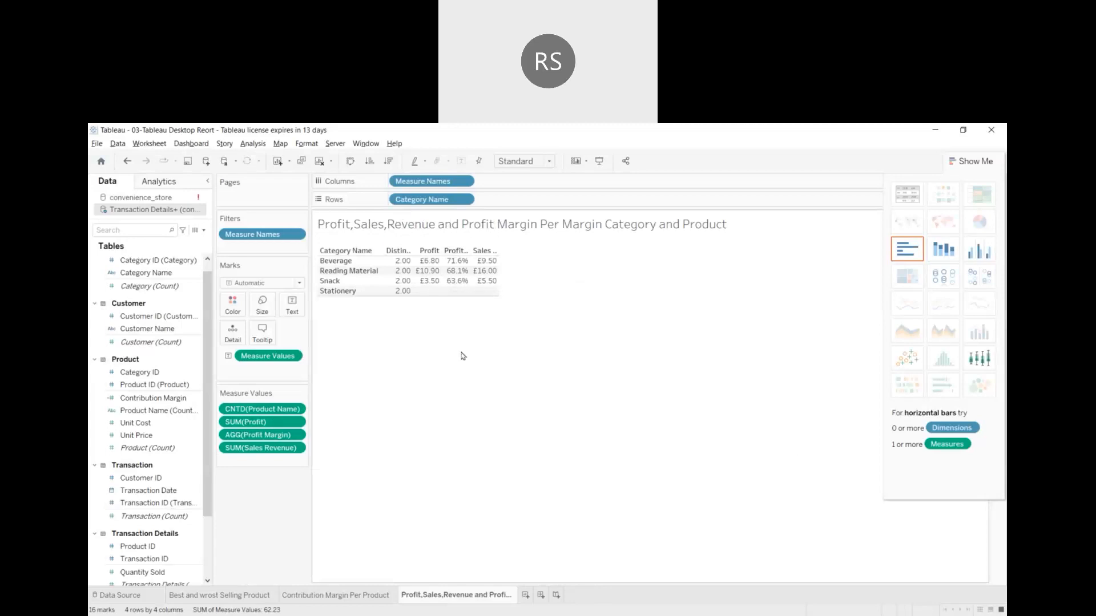
click(145, 411)
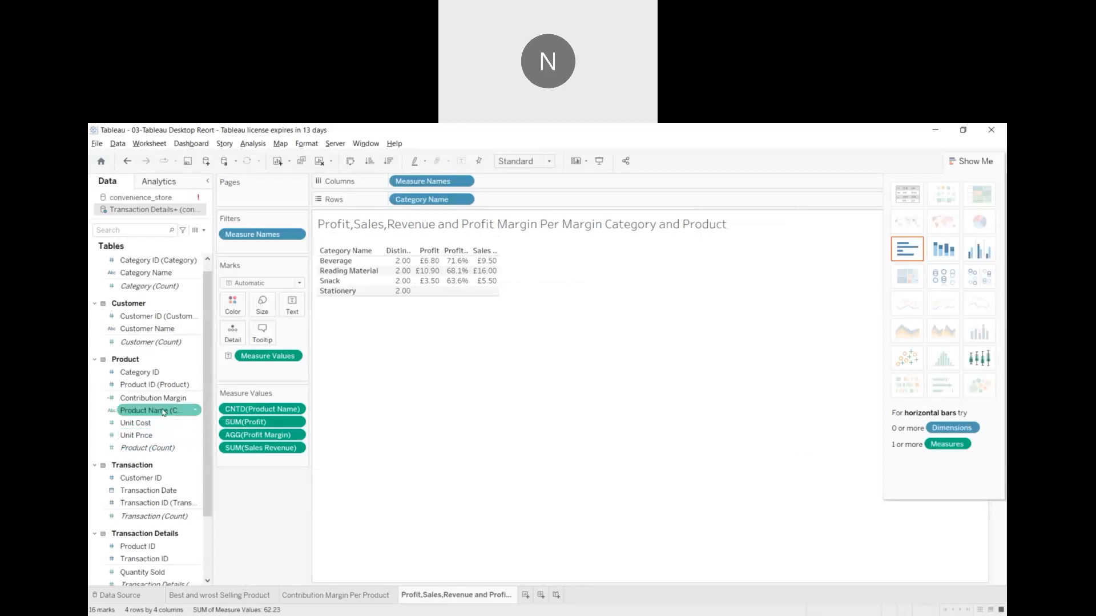
drag(538, 209, 517, 210)
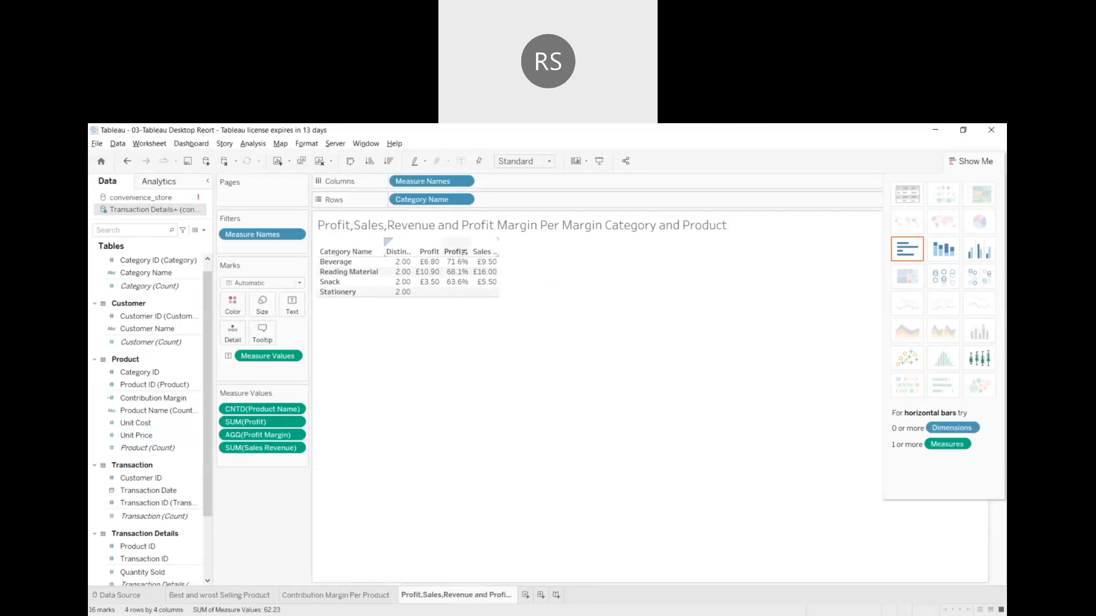
click(155, 412)
drag(158, 411, 526, 203)
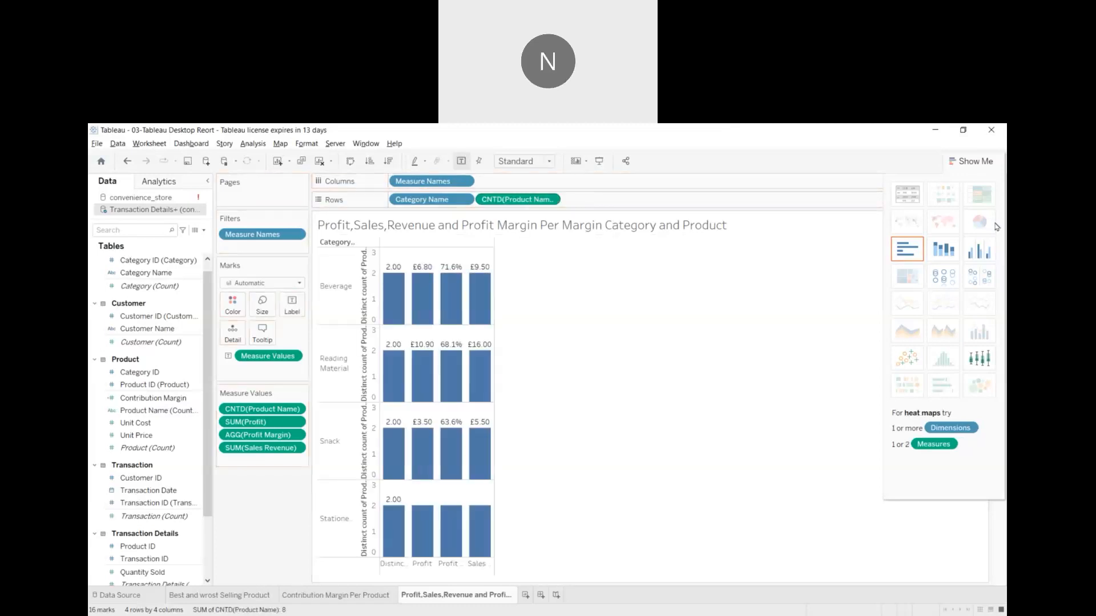
click(912, 195)
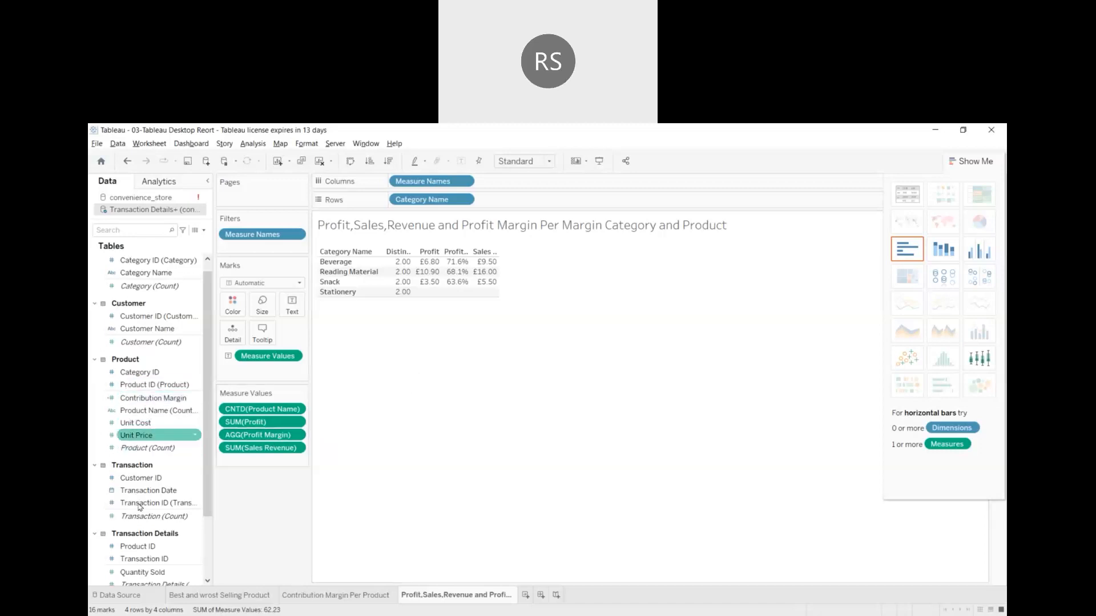
Remove Measure Values from the profit sheet's marks and add a new blank worksheet
click(293, 357)
click(290, 442)
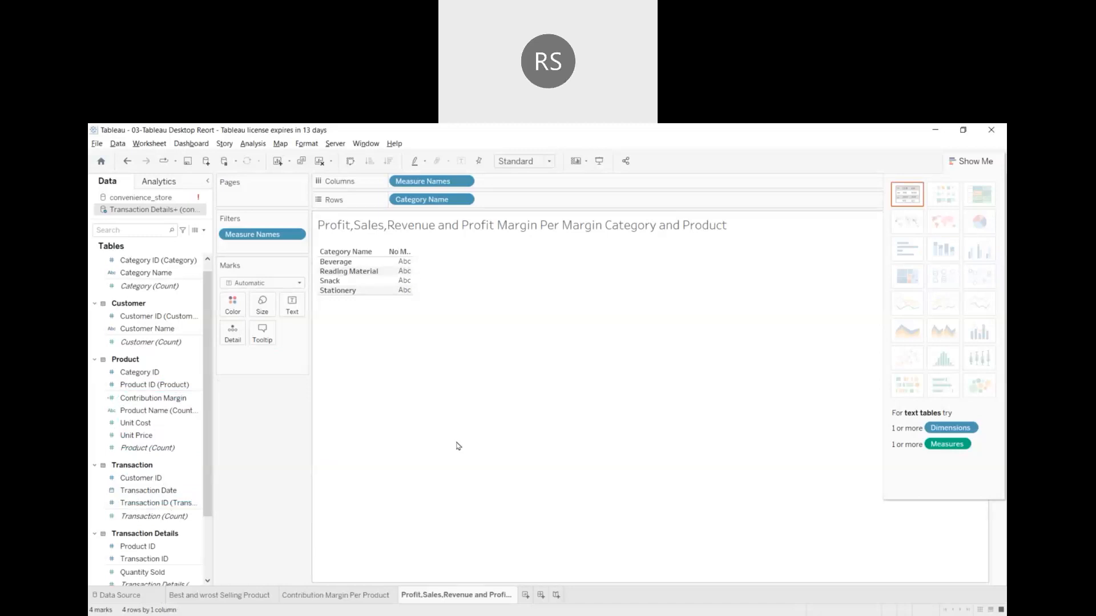
click(525, 595)
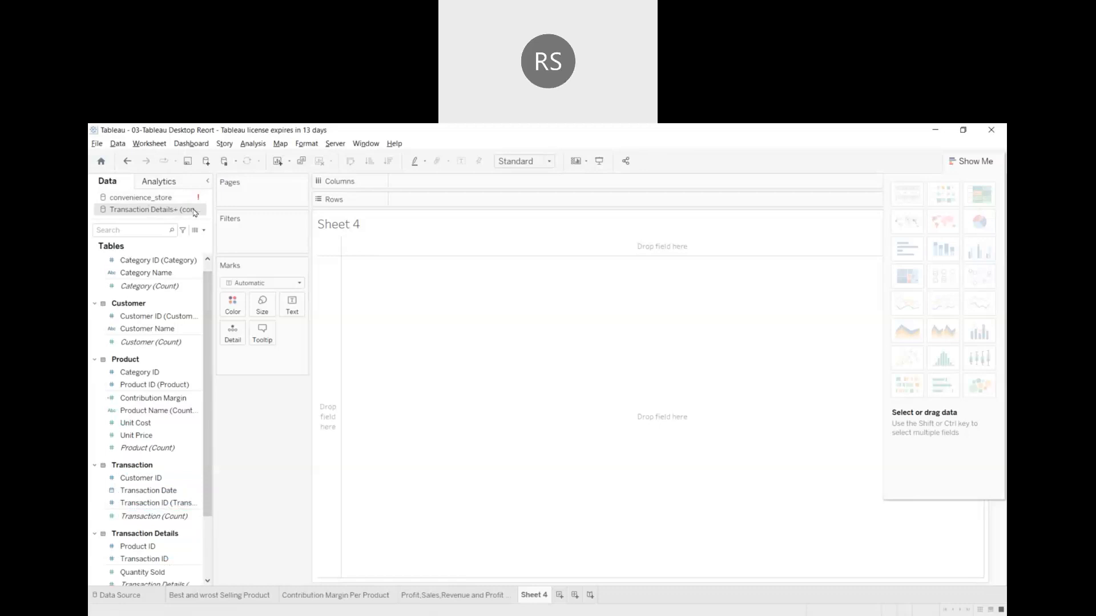
Add a second Product table related to Transaction Details in the data source, inspect its fields, and remove it again
click(132, 596)
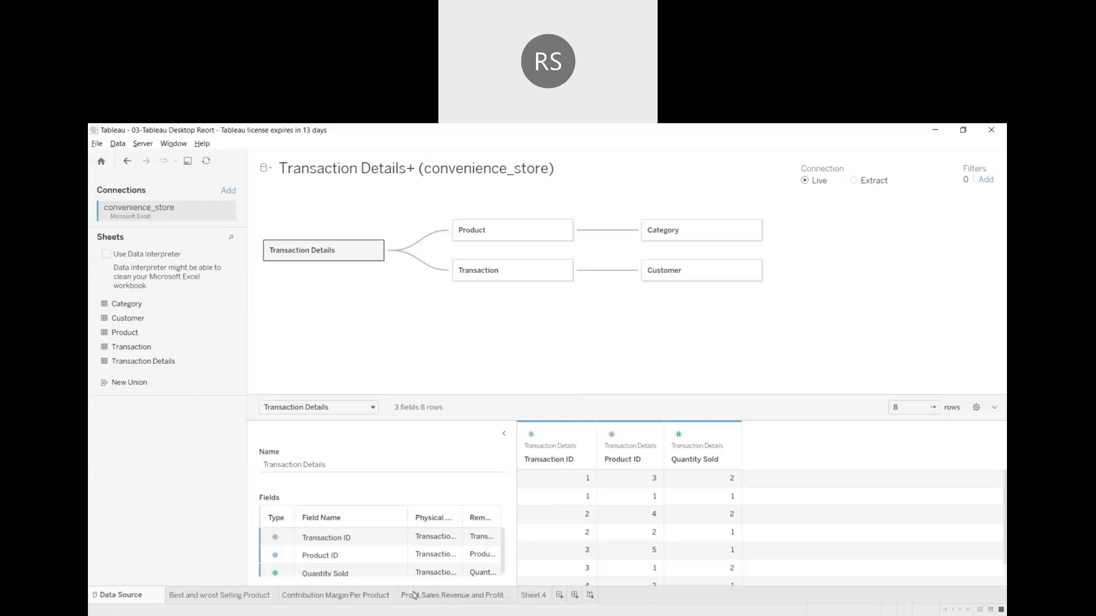
mouse_move(414, 596)
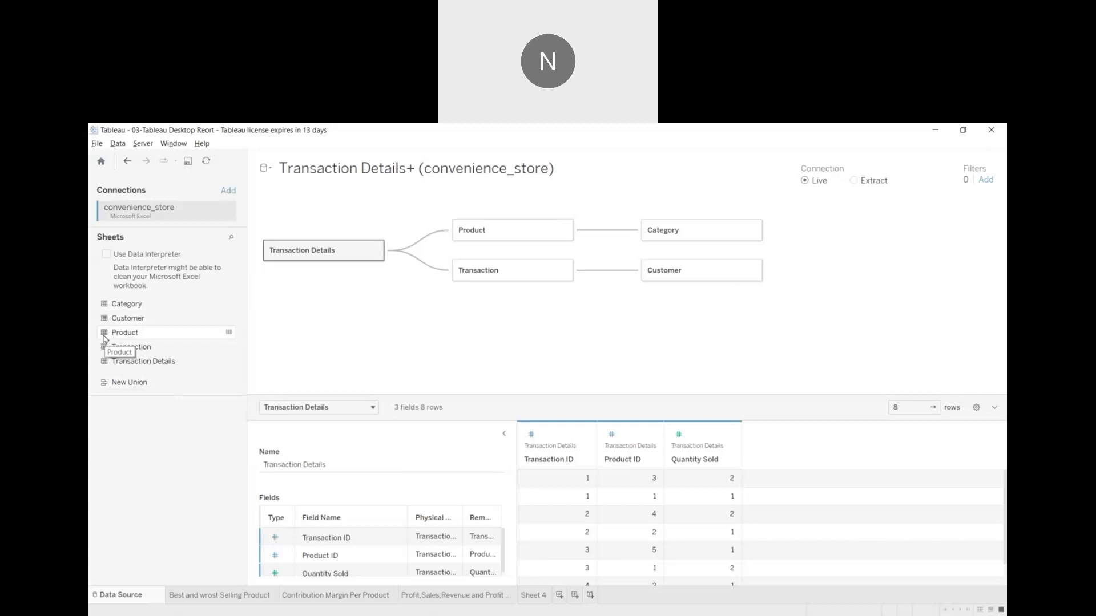
double_click(230, 333)
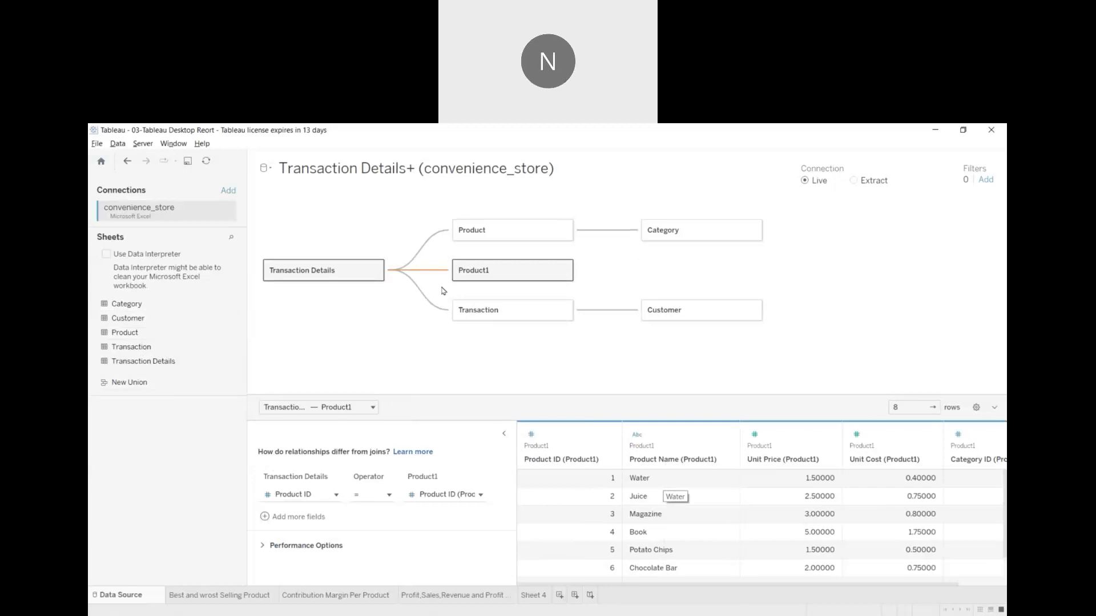
click(564, 272)
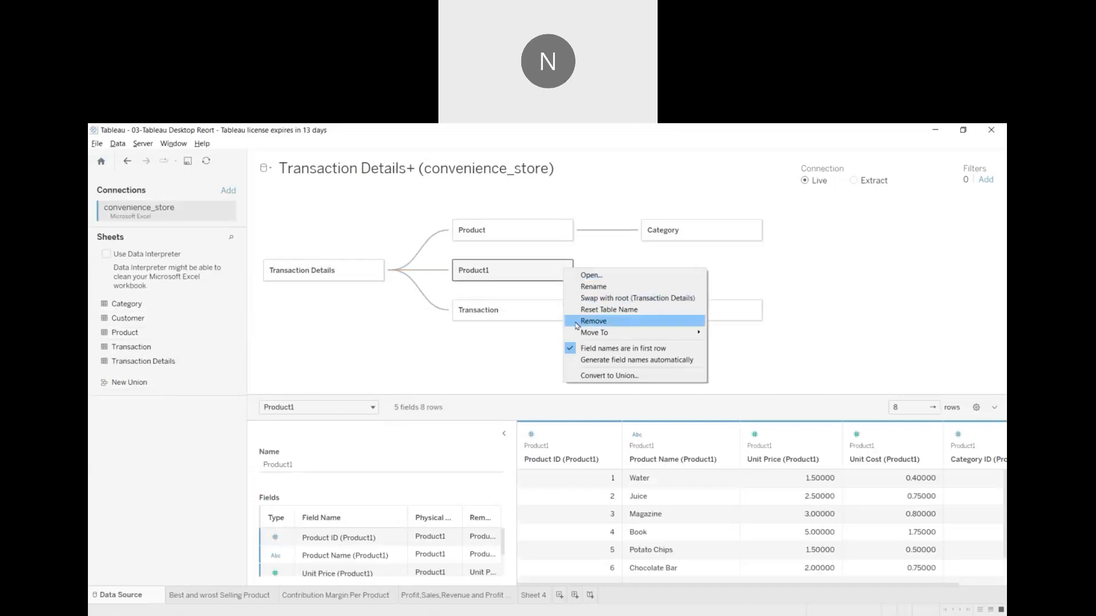
click(576, 322)
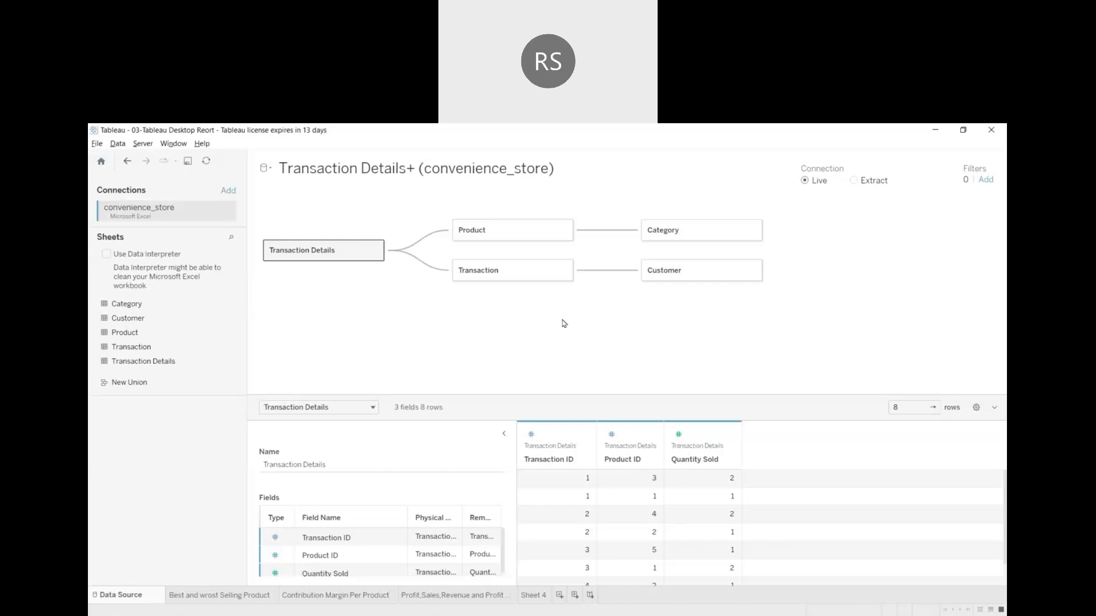
click(465, 596)
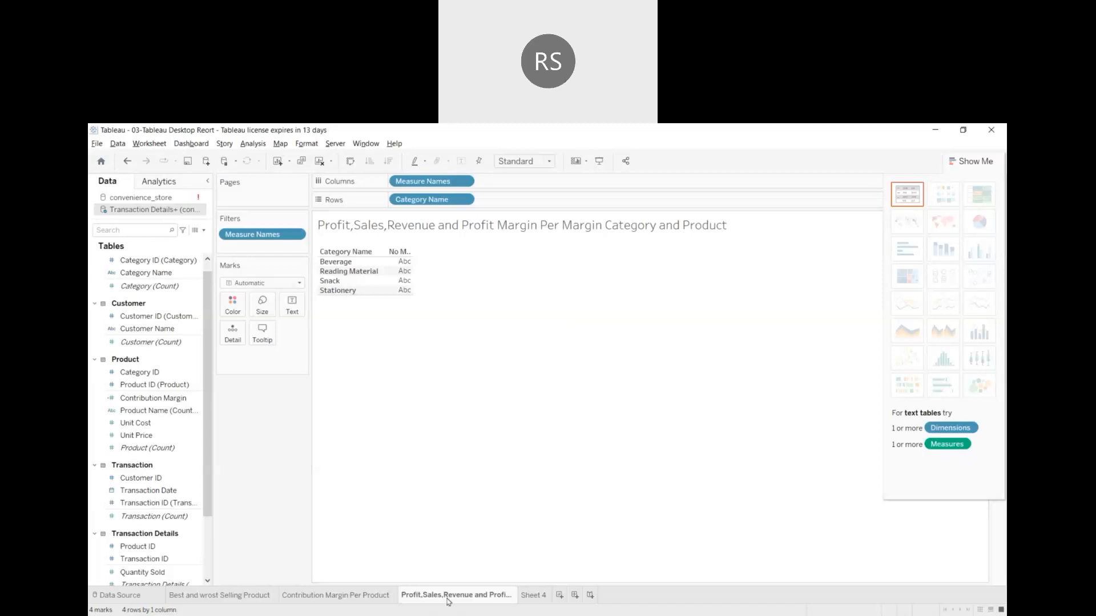
mouse_move(448, 601)
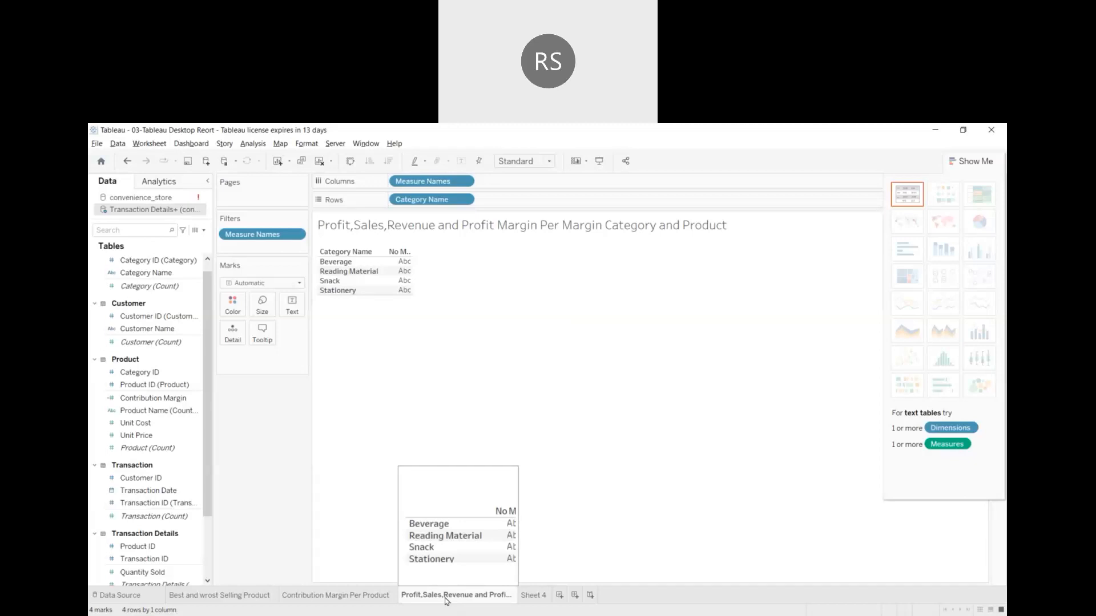
click(132, 599)
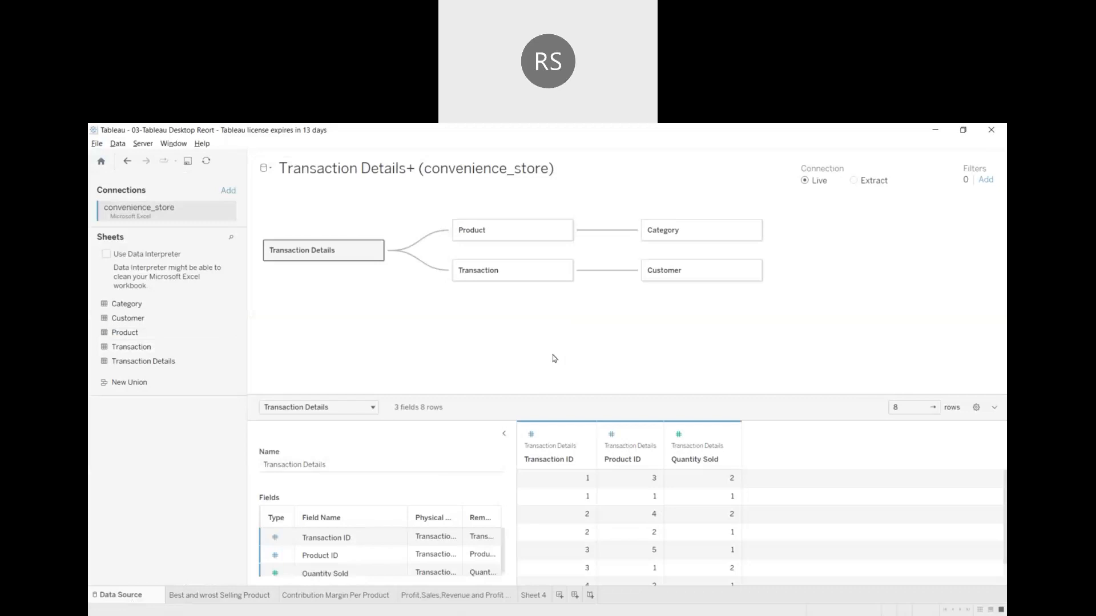
In the Contribution Margin Per Product sheet, try renaming the distinct-count Product Name field to Product Name
click(345, 594)
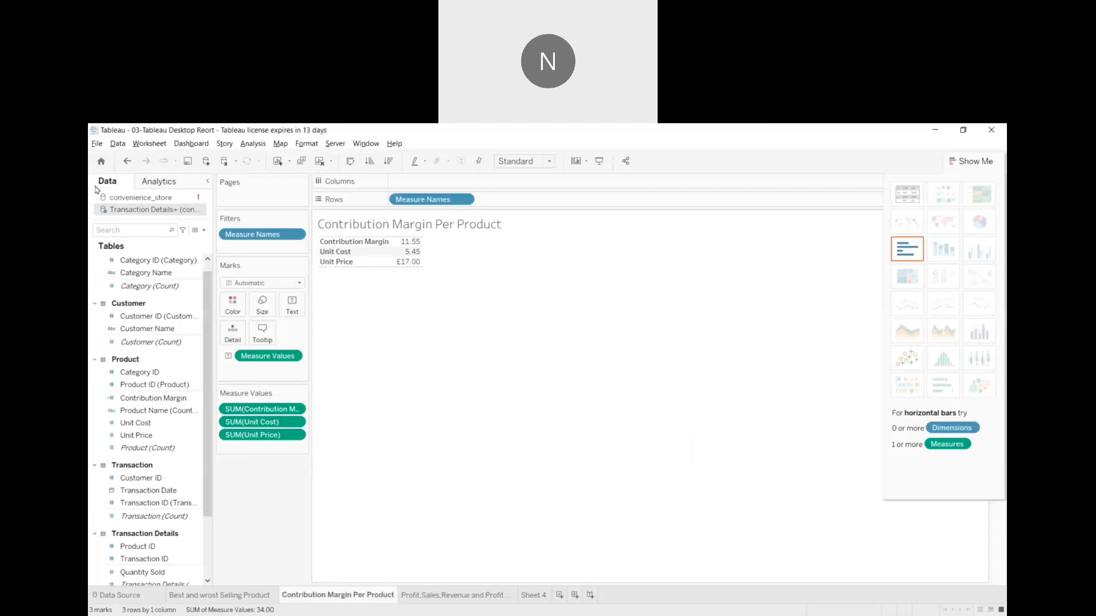
click(165, 399)
click(165, 422)
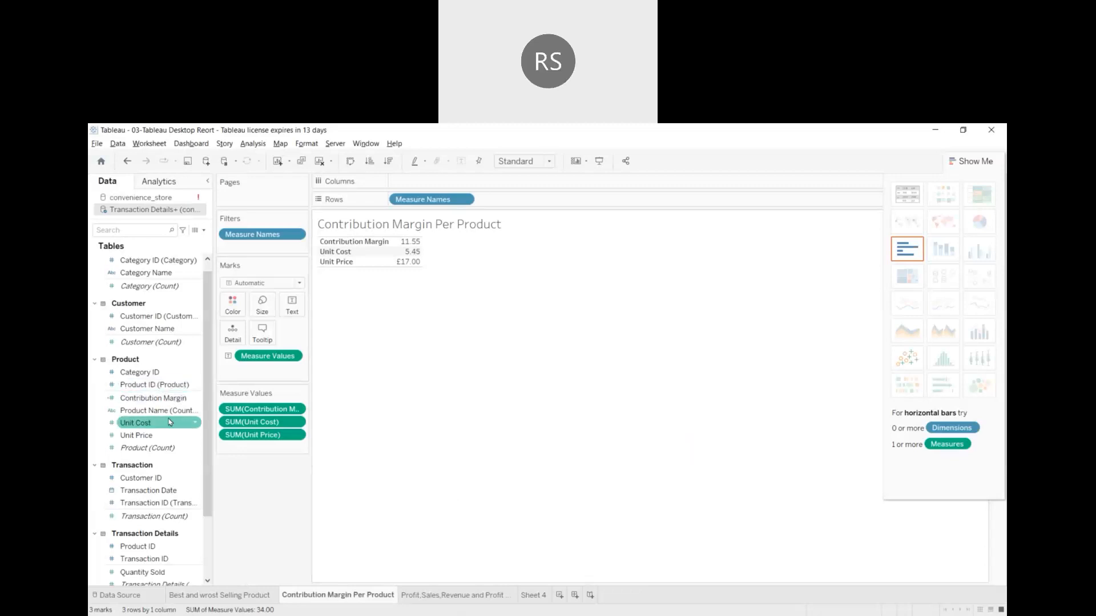
click(175, 412)
right_click(176, 416)
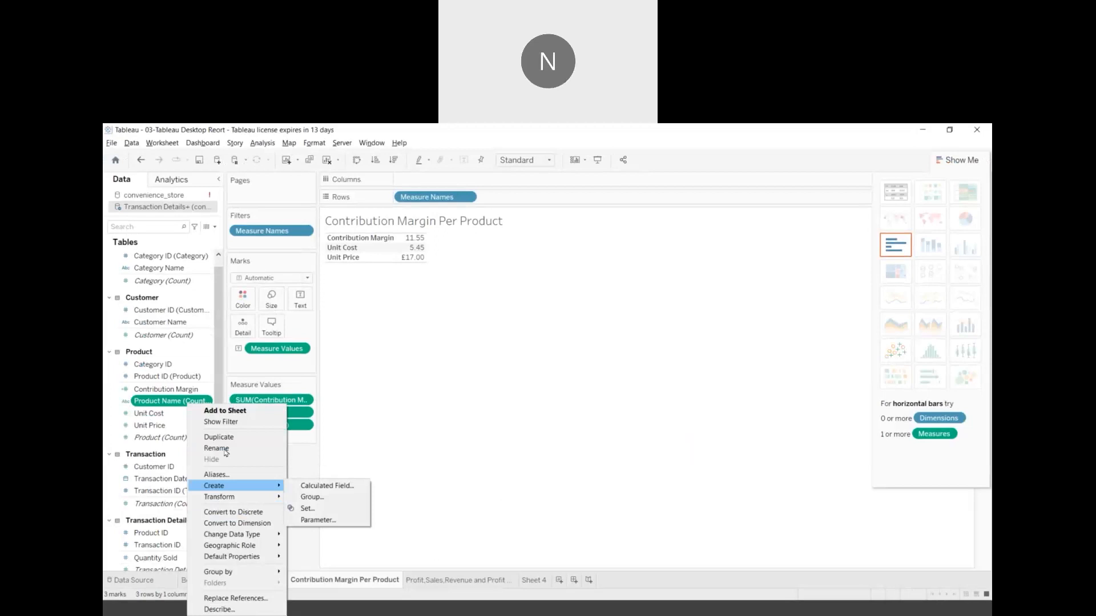
click(225, 450)
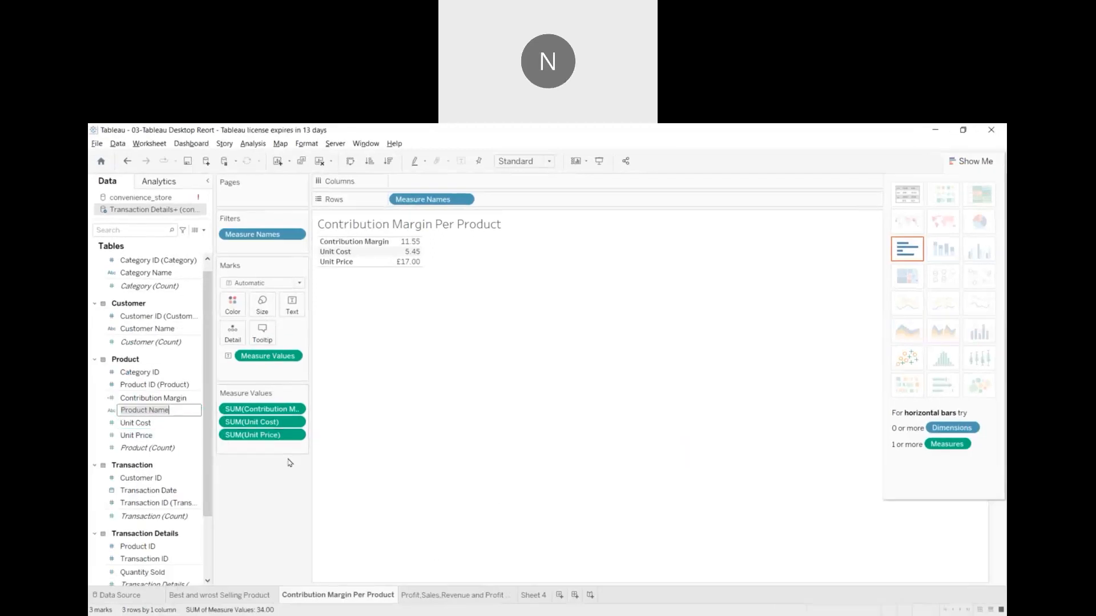
text(Product Name)
key(Return)
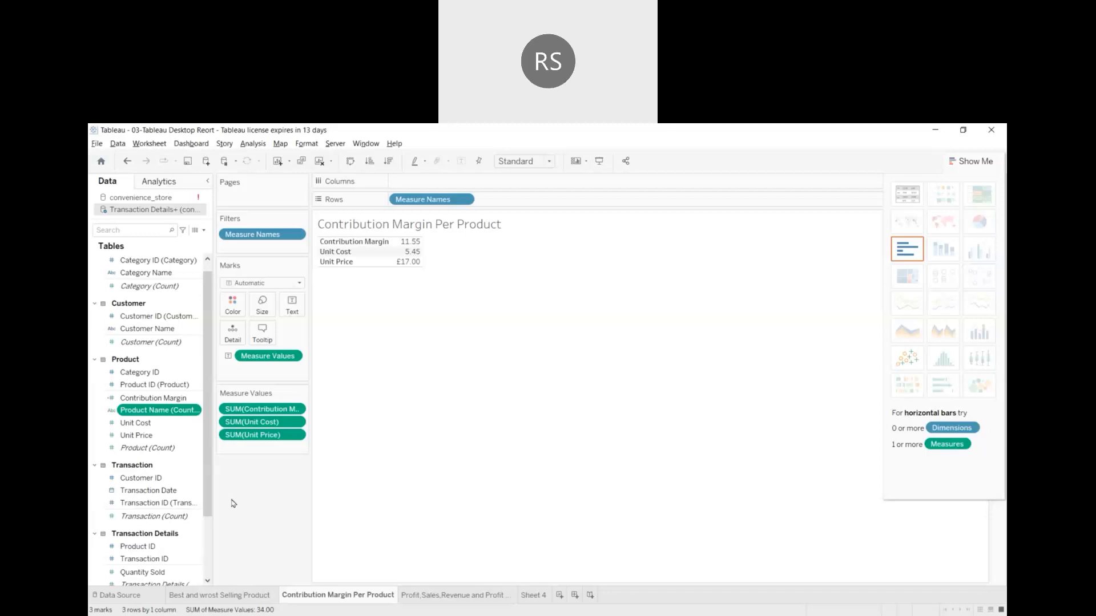
scroll(144, 464, down, 3)
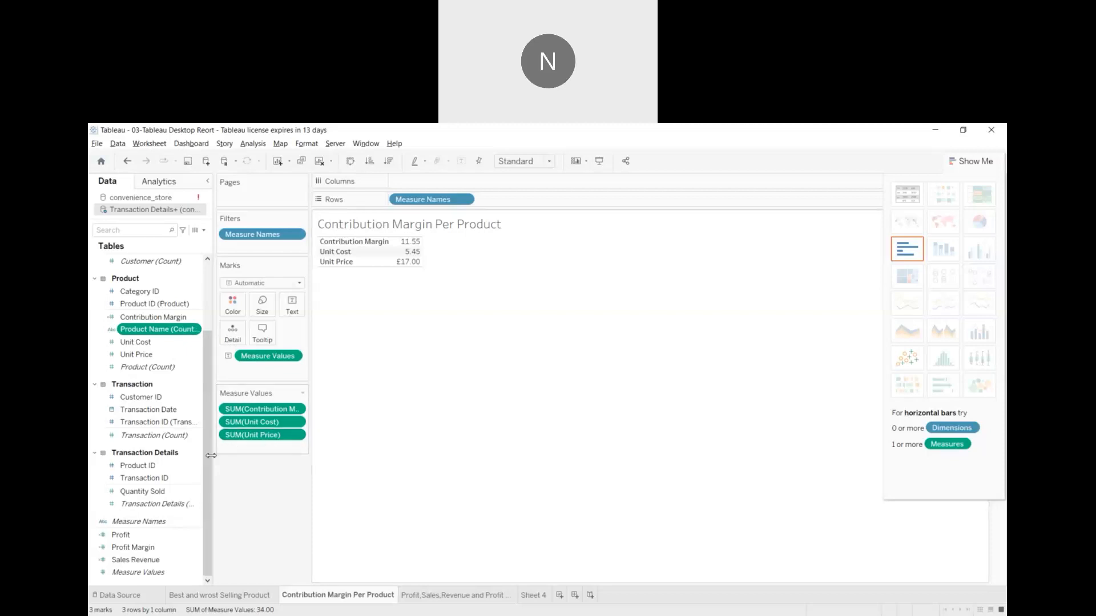
scroll(195, 438, up, 1)
scroll(194, 437, up, 3)
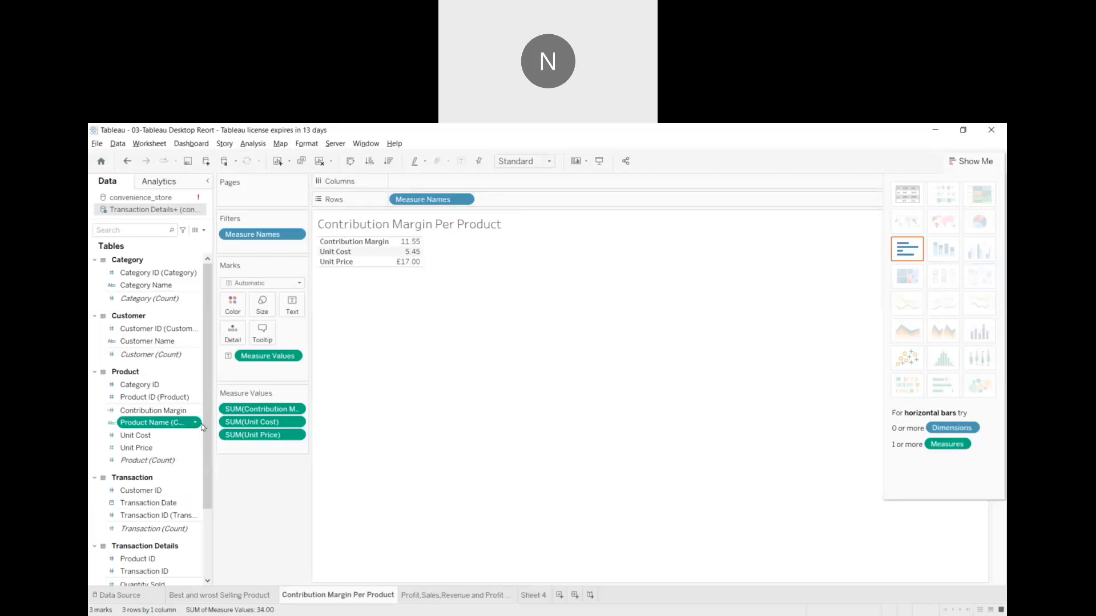
click(196, 467)
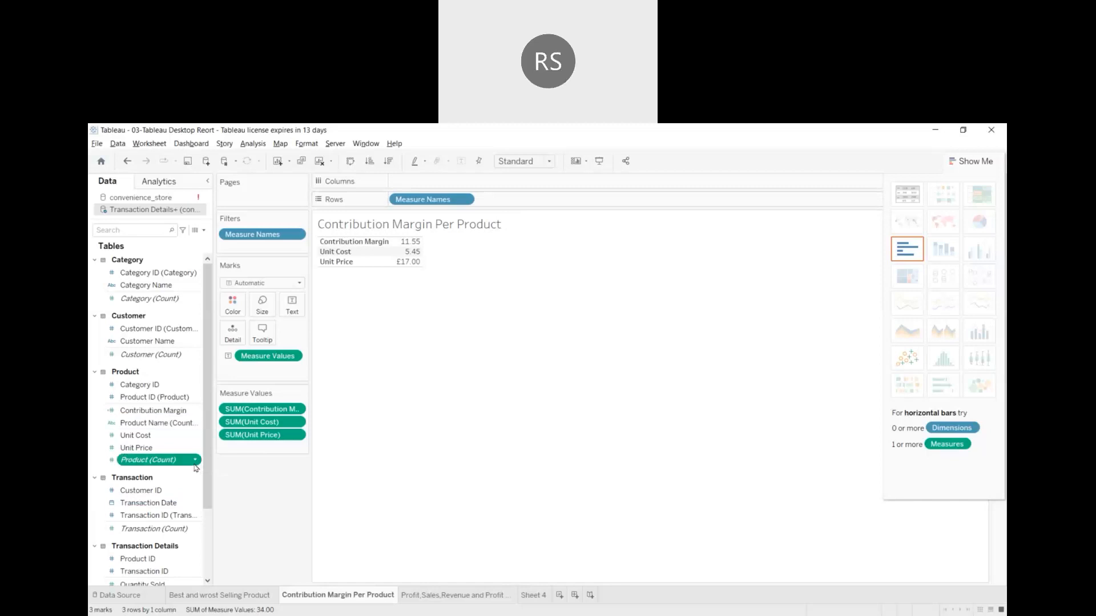